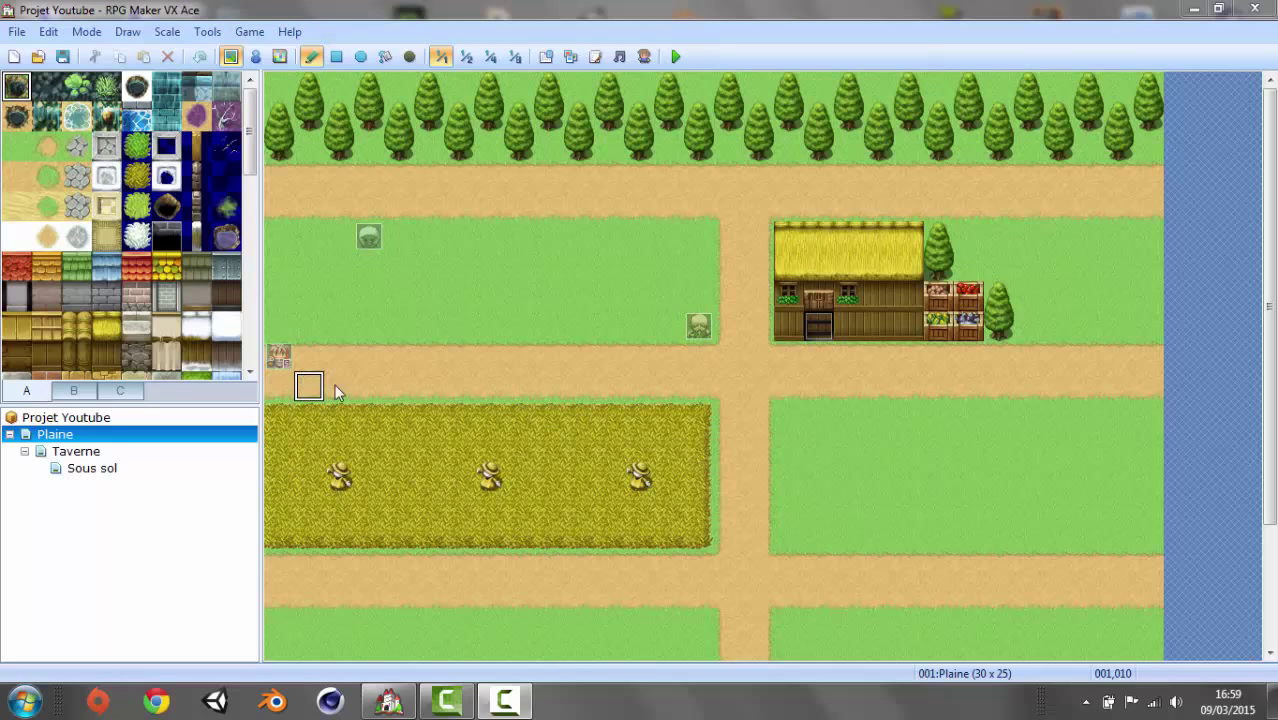
- Place a wooden door in the thatched shop's doorway, then switch to the Taverne map
click(818, 332)
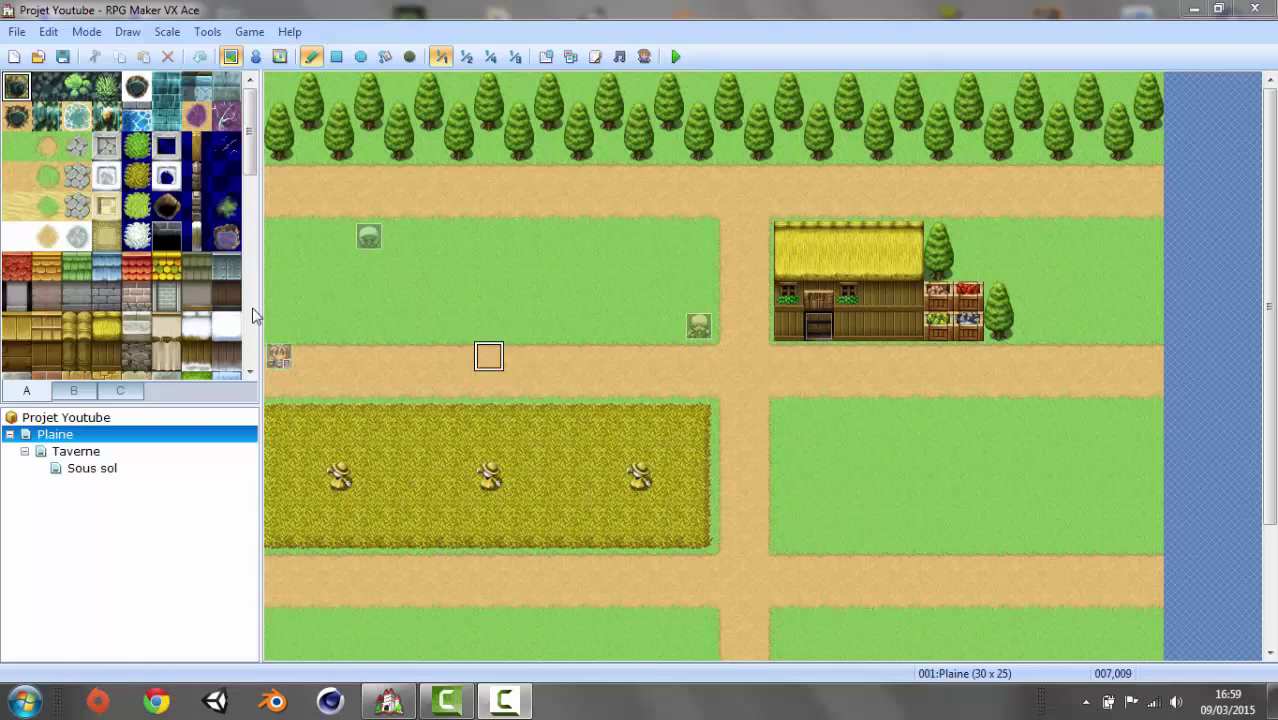
click(104, 452)
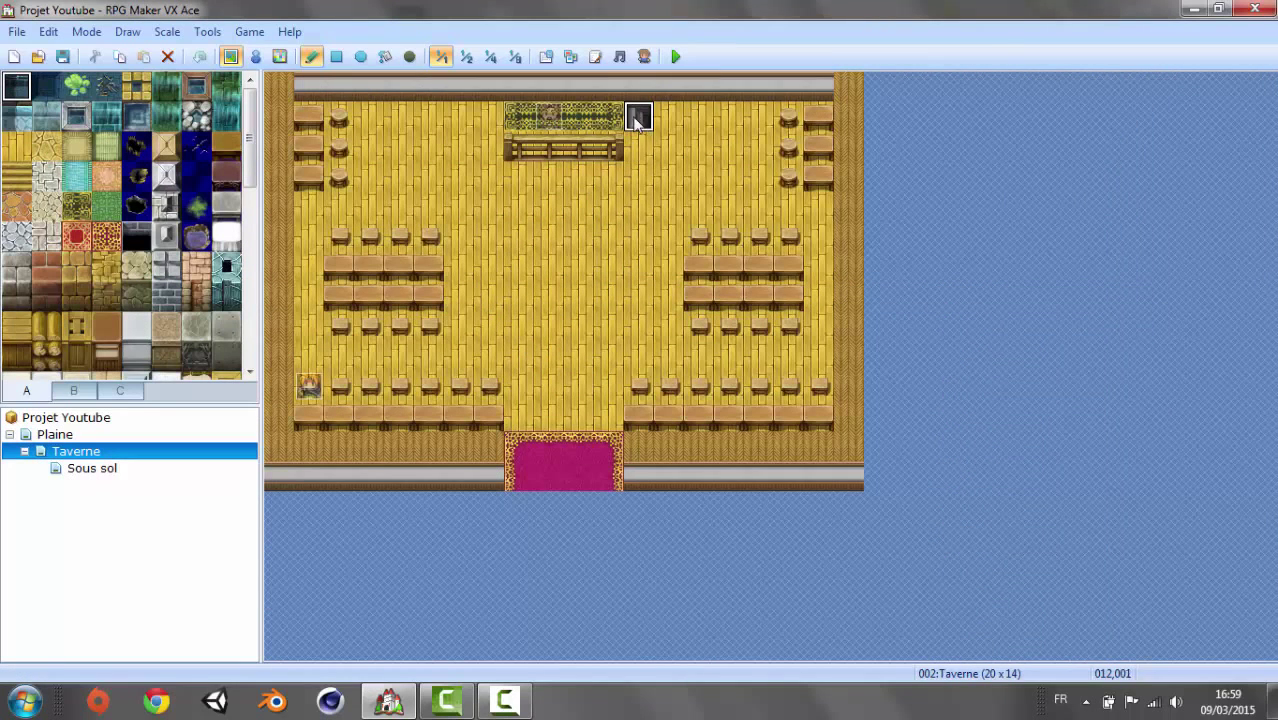
- Check the Sous sol and Taverne maps, go back to Plaine, scroll its view and bring up its options
click(110, 470)
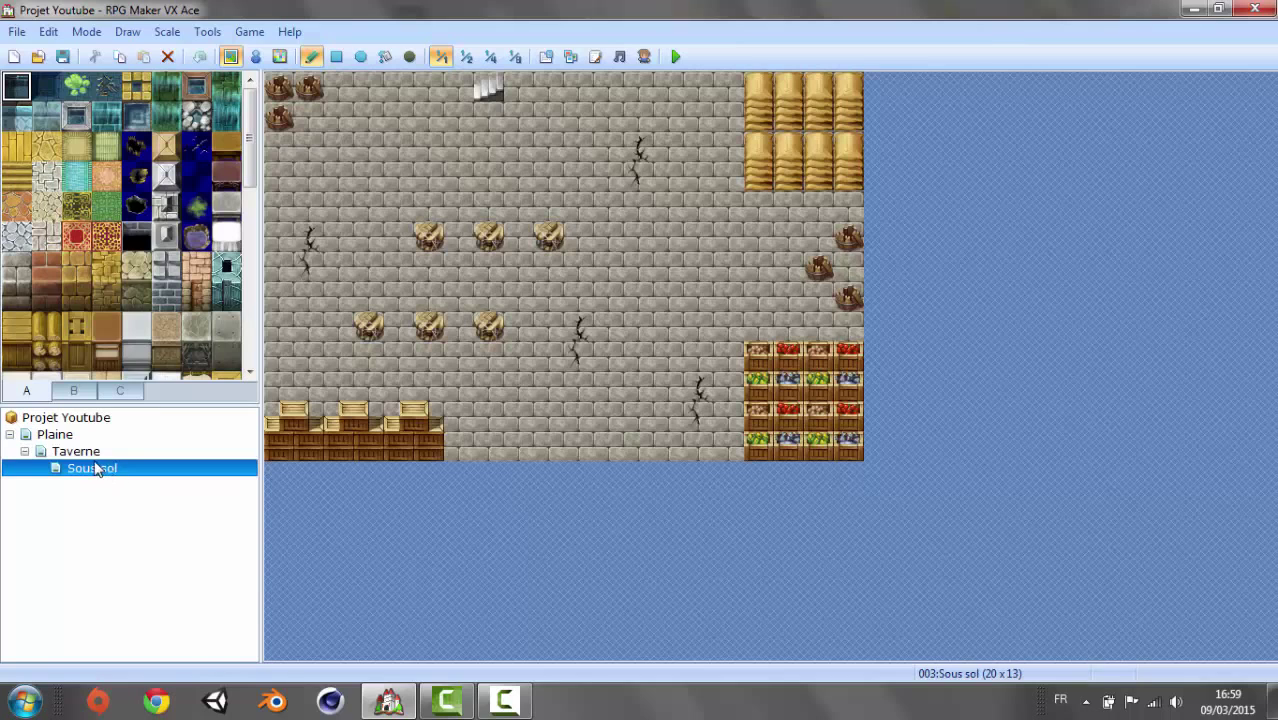
click(87, 455)
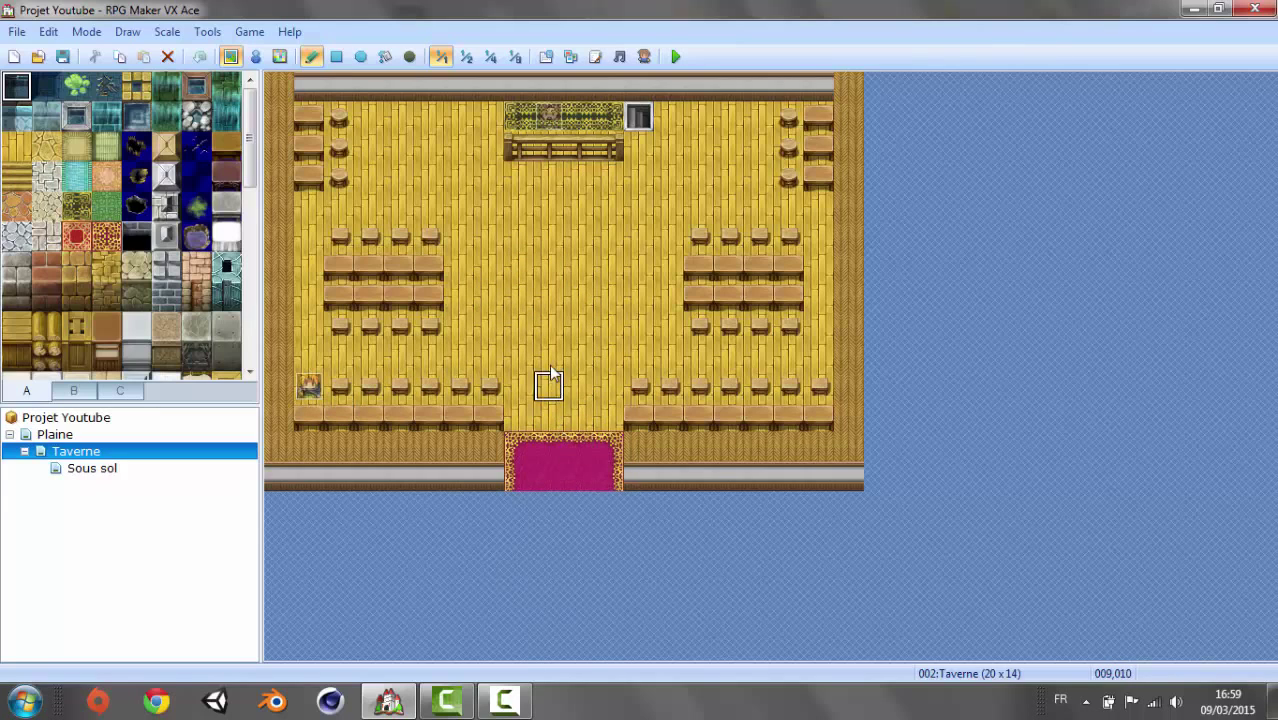
click(57, 434)
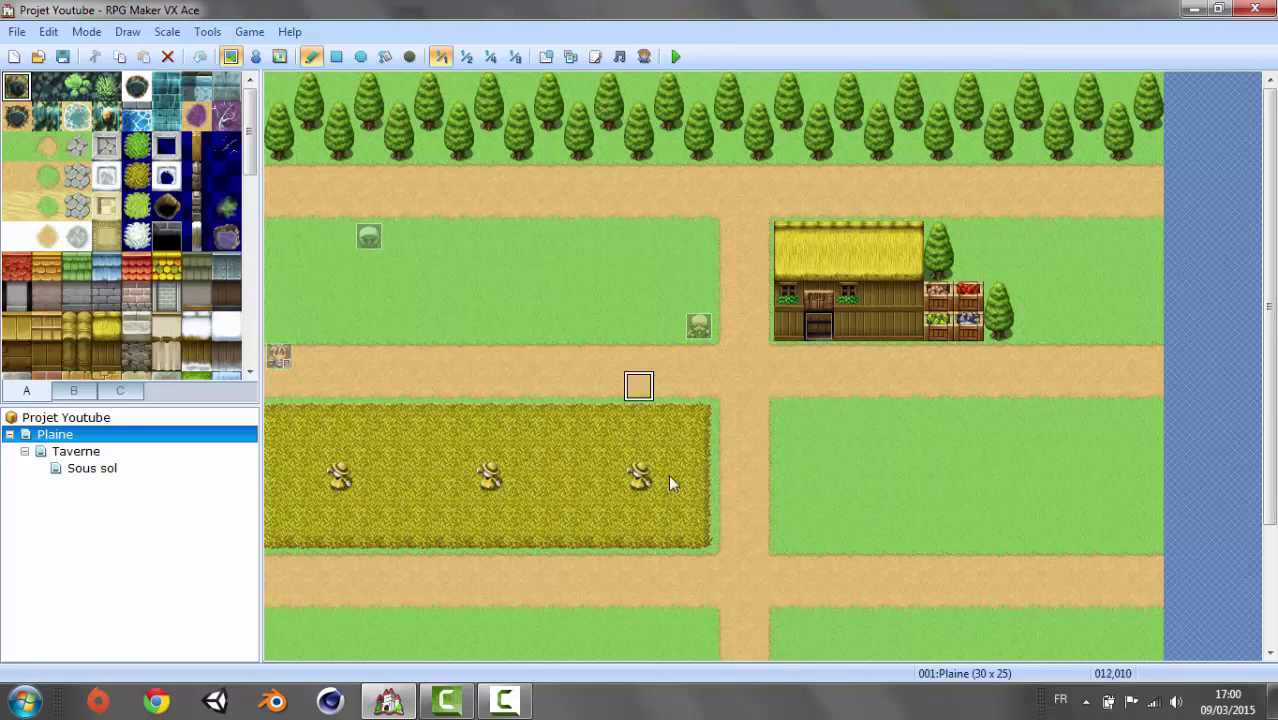
scroll(1247, 422, down, 4)
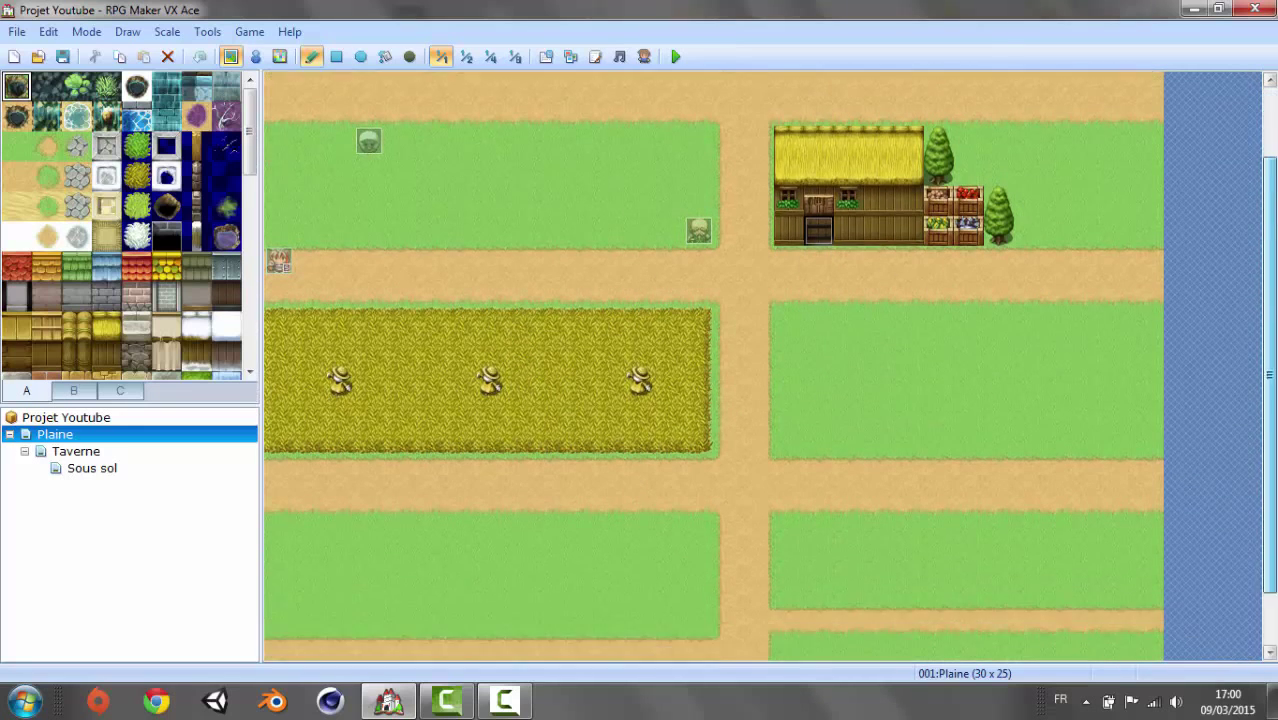
scroll(1243, 203, up, 4)
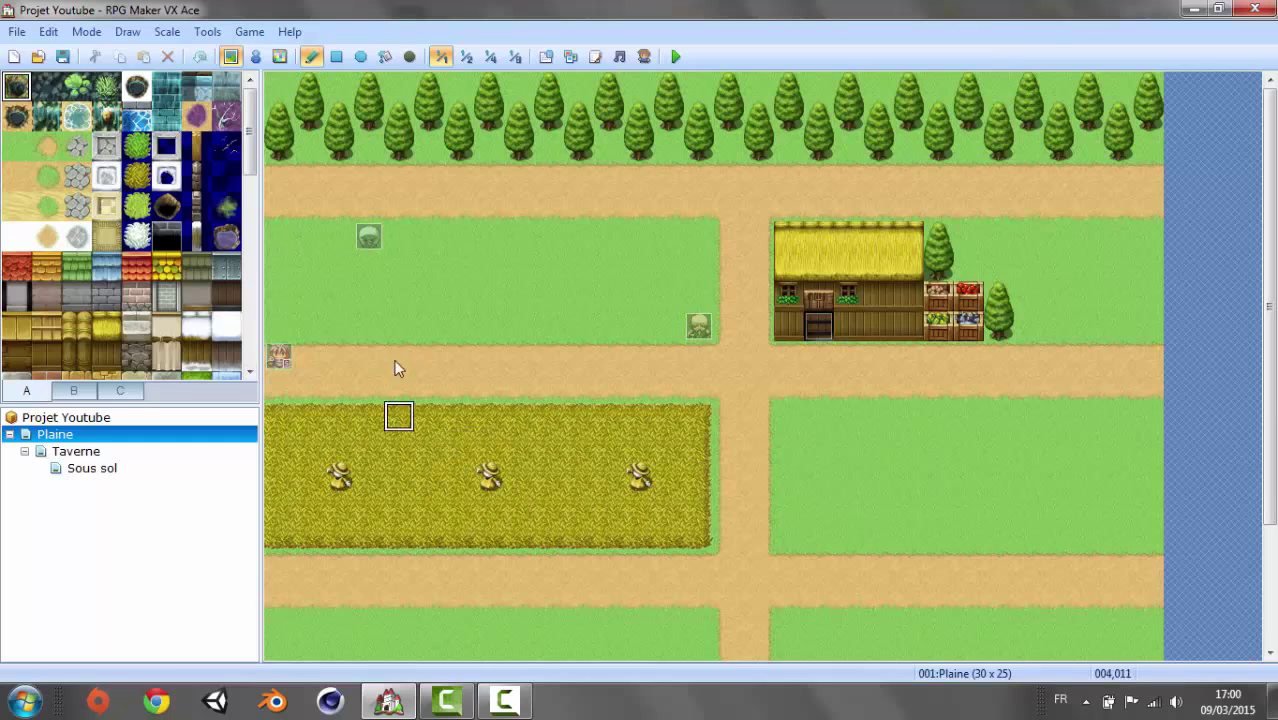
right_click(62, 435)
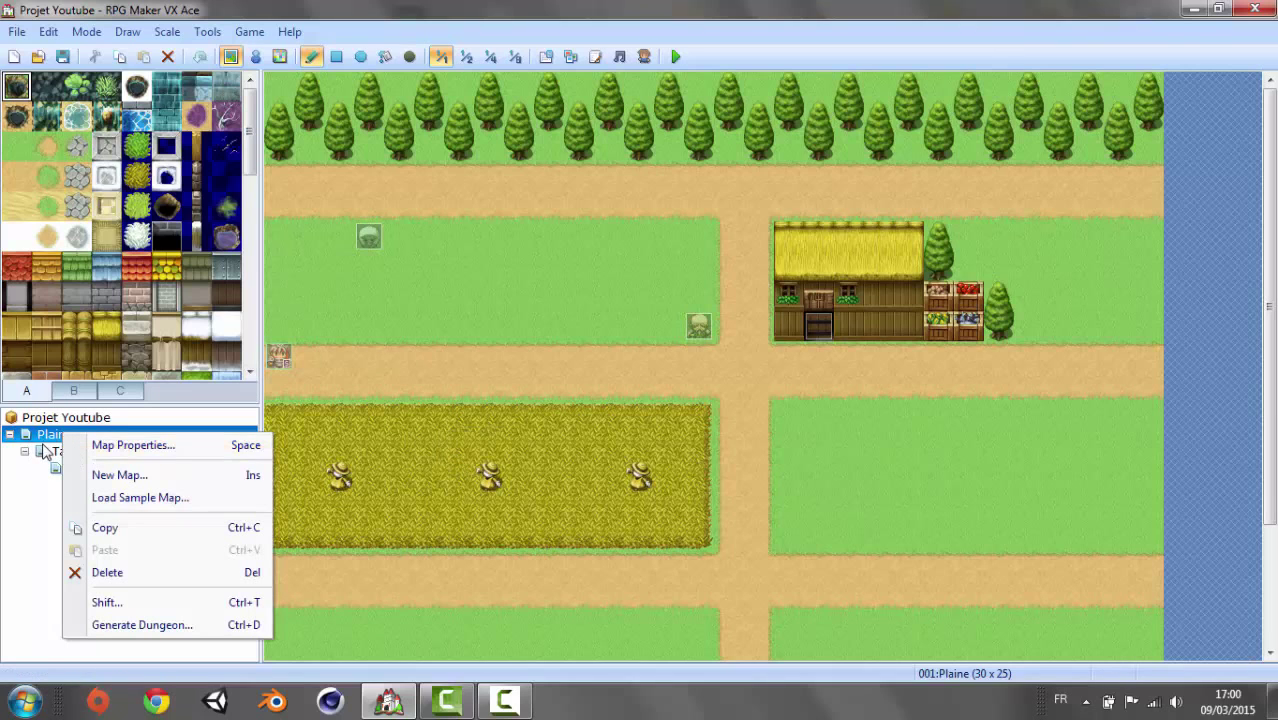
click(108, 447)
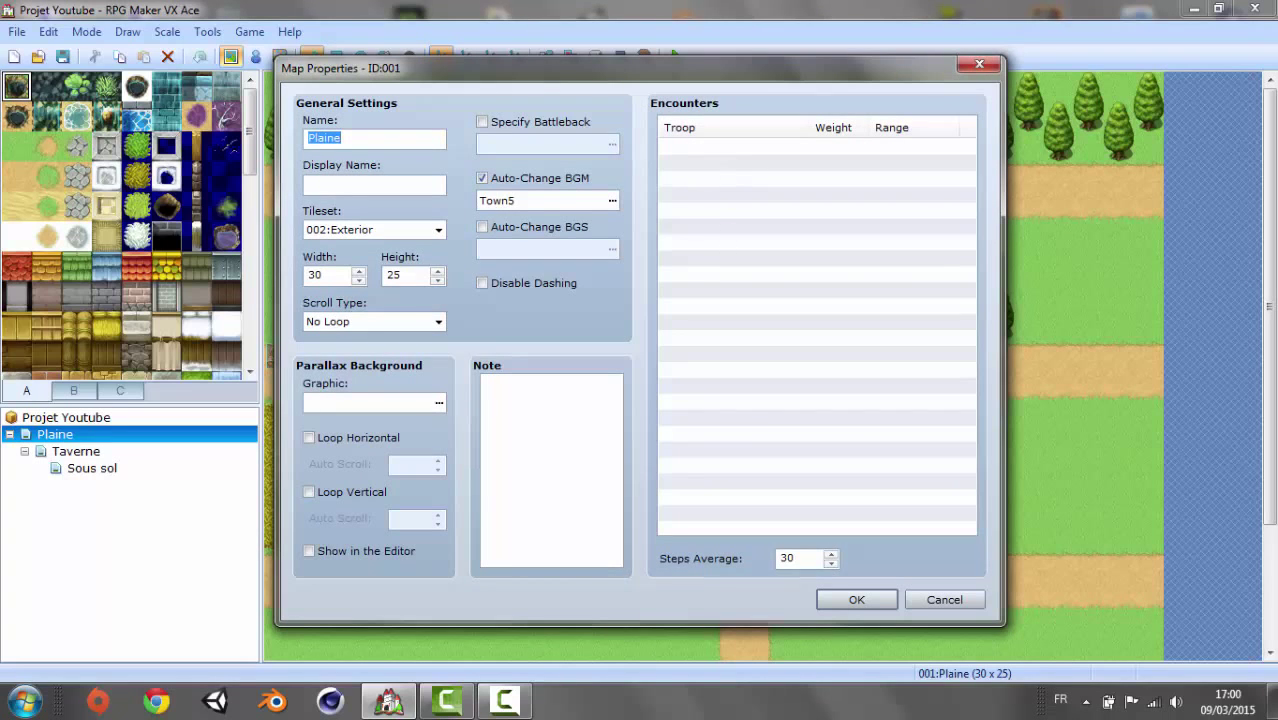
double_click(739, 148)
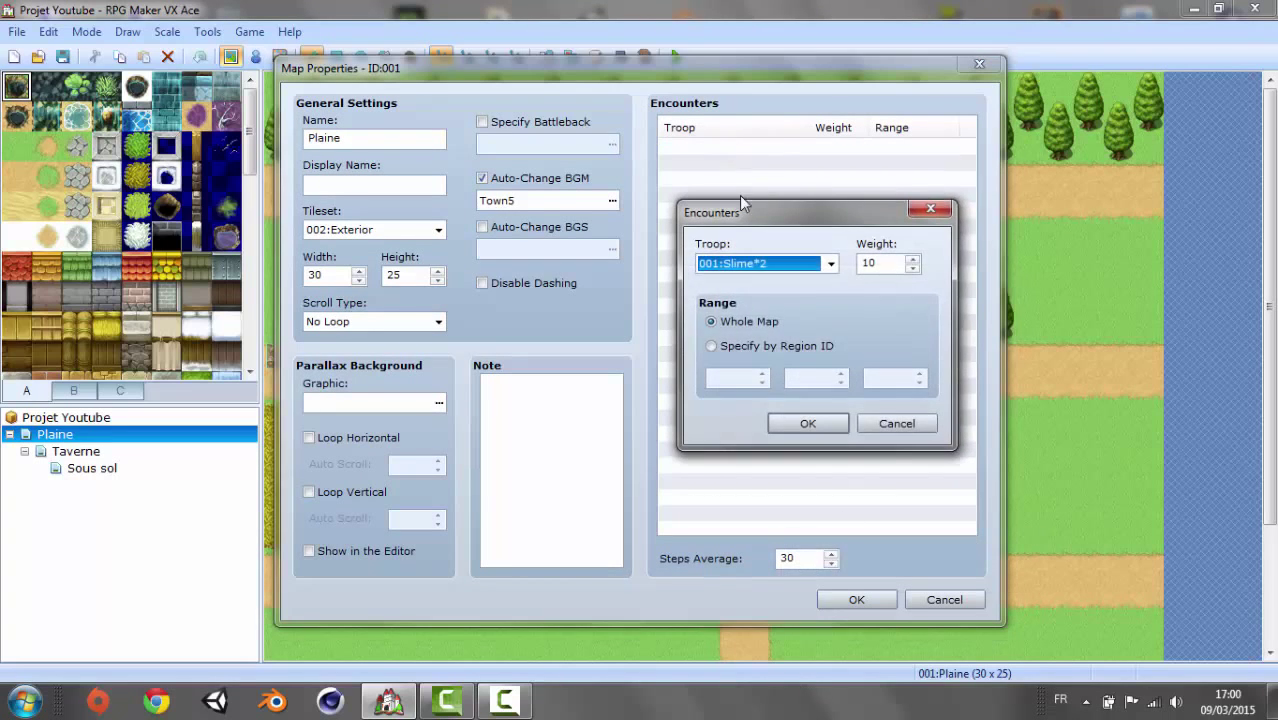
click(825, 263)
click(828, 268)
click(808, 424)
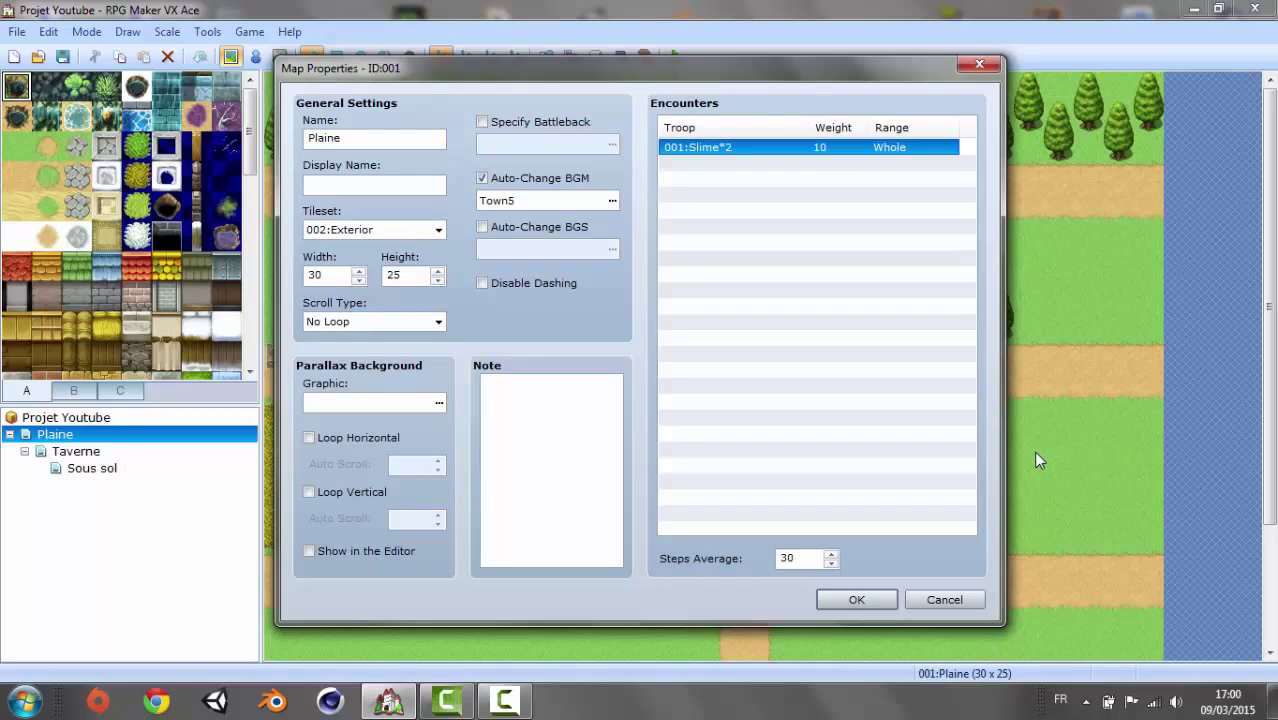
right_click(785, 150)
click(747, 270)
right_click(751, 150)
click(815, 165)
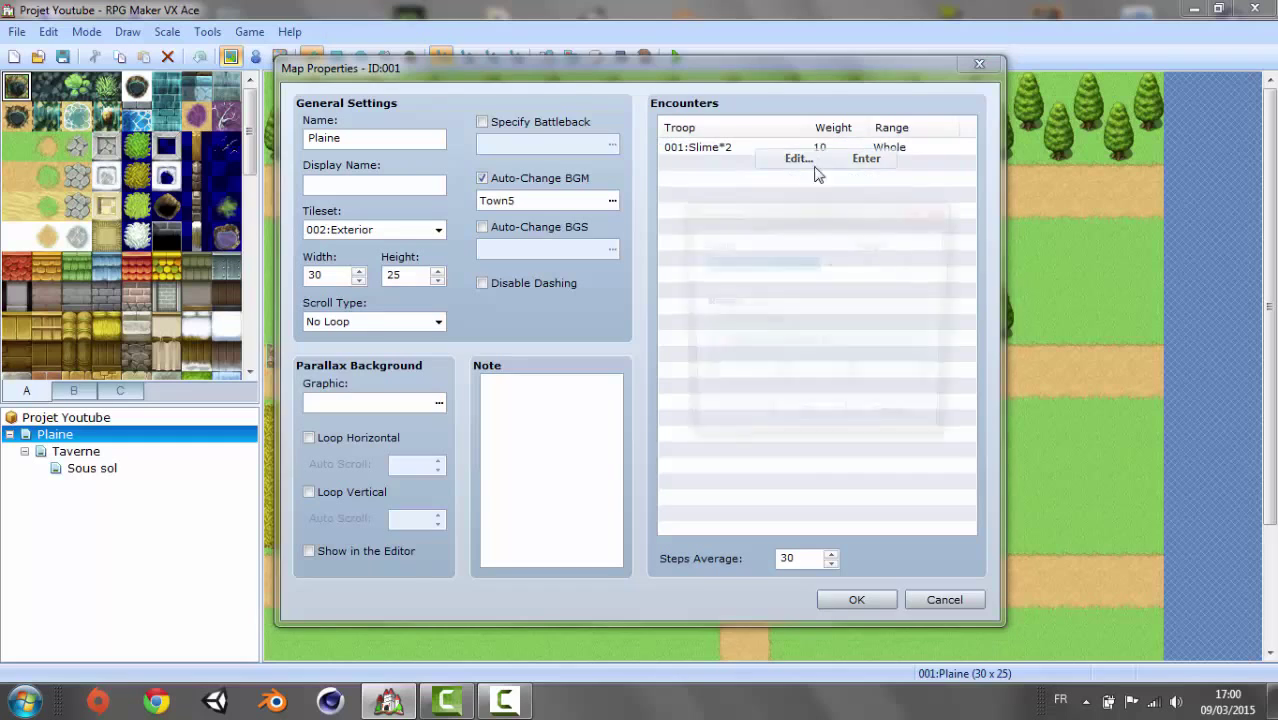
click(711, 345)
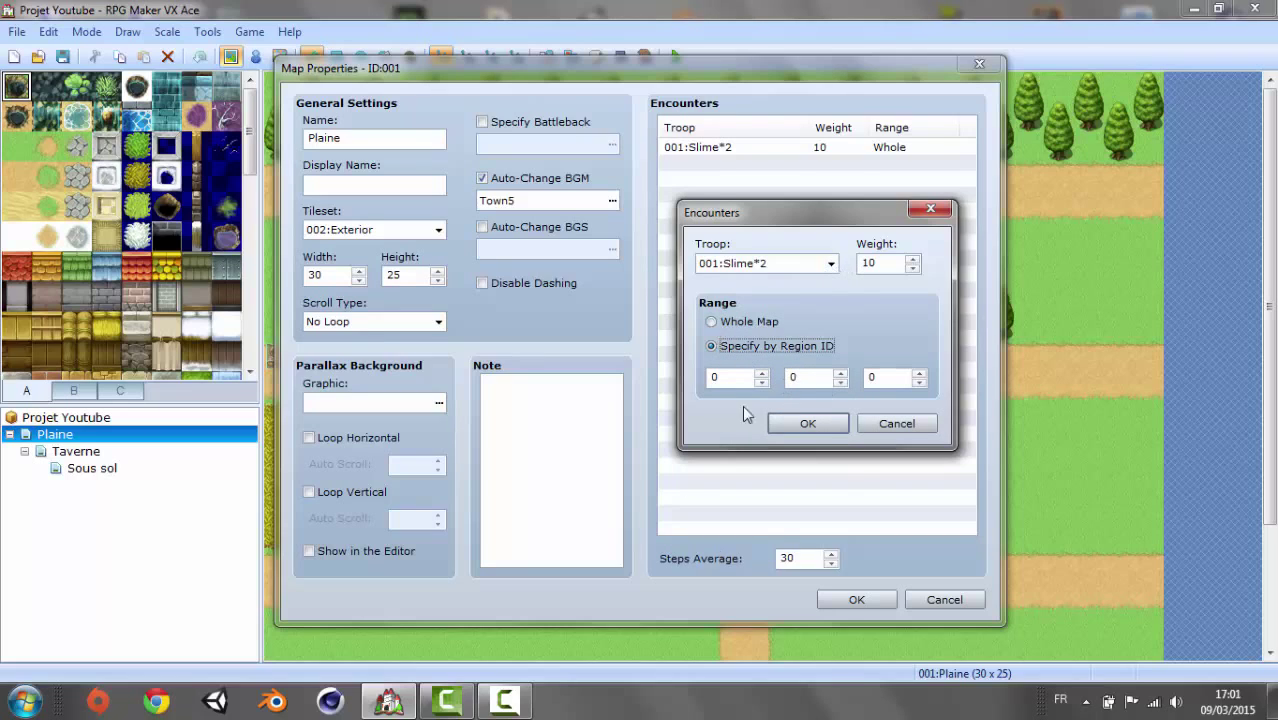
click(922, 424)
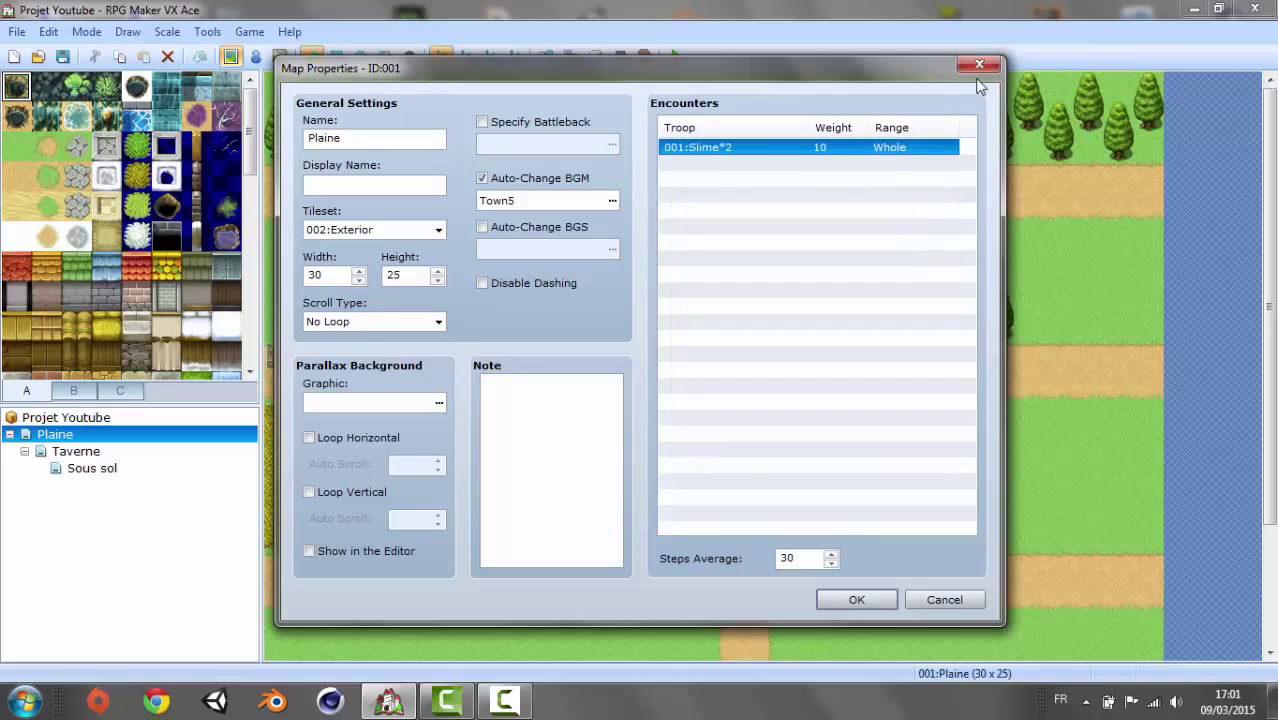
right_click(840, 150)
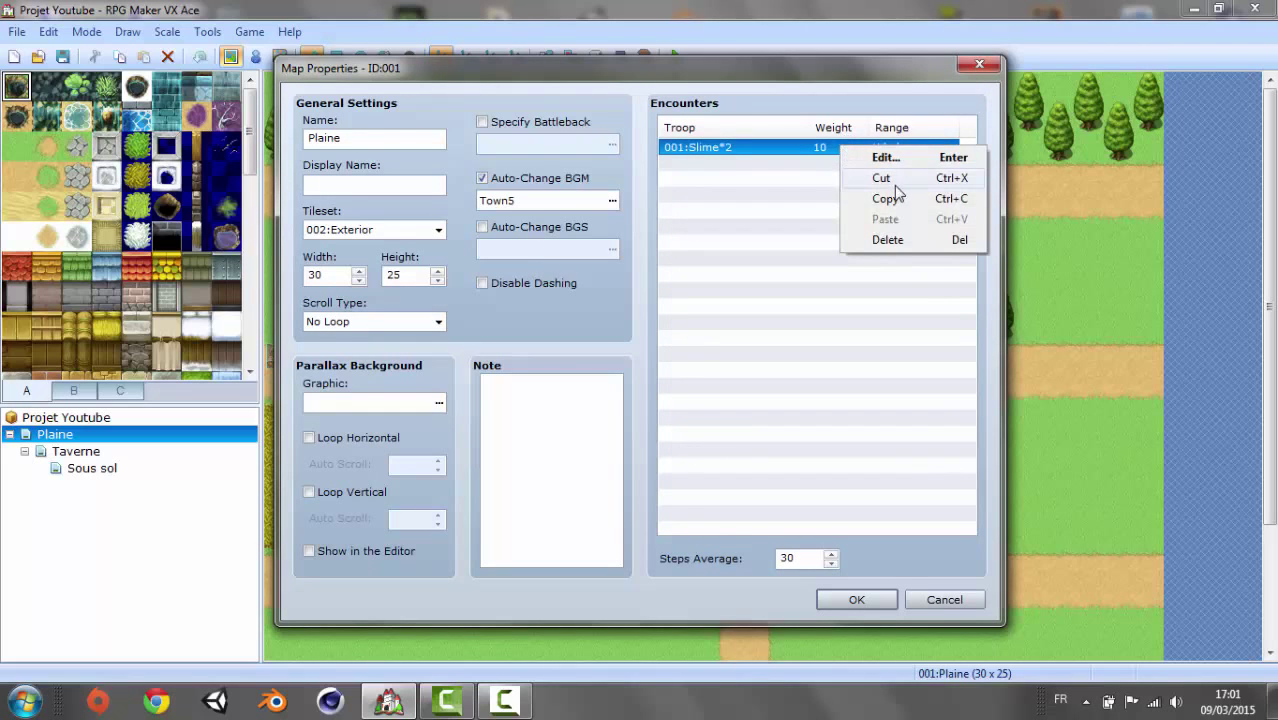
click(916, 240)
click(886, 604)
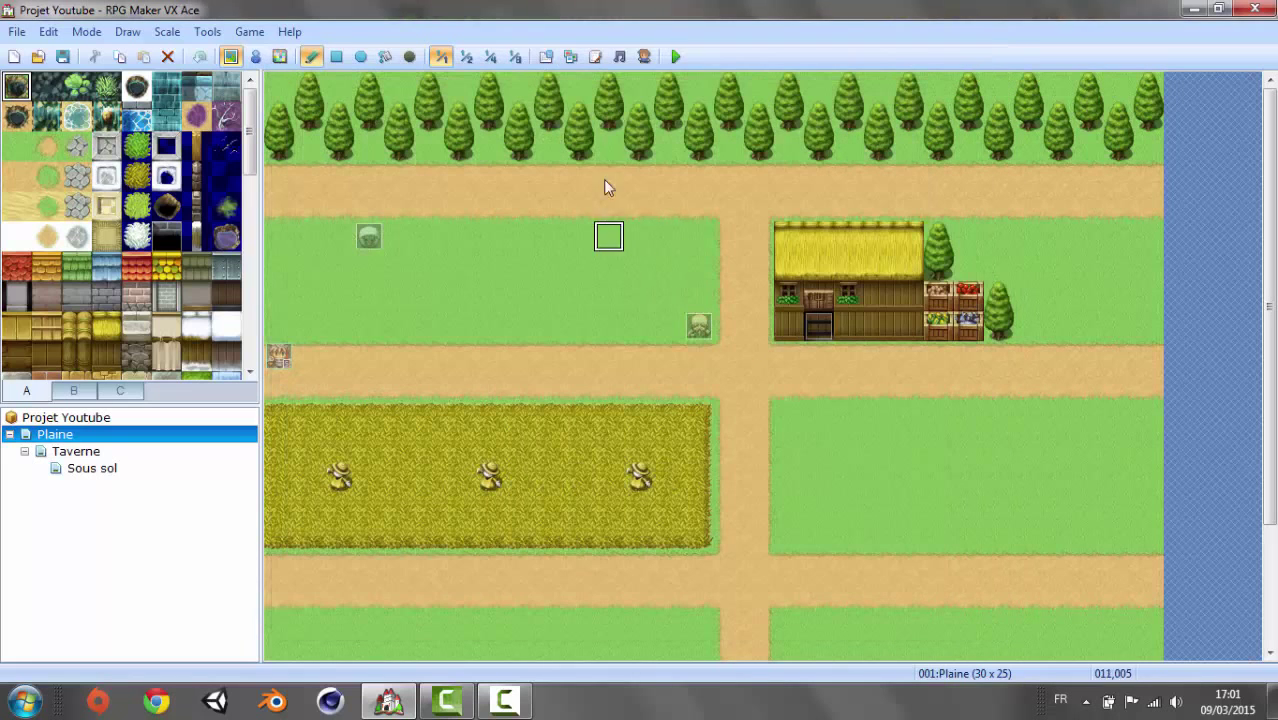
- Open the Database and flip between the Enemies and Troops lists, landing on Slime
click(545, 58)
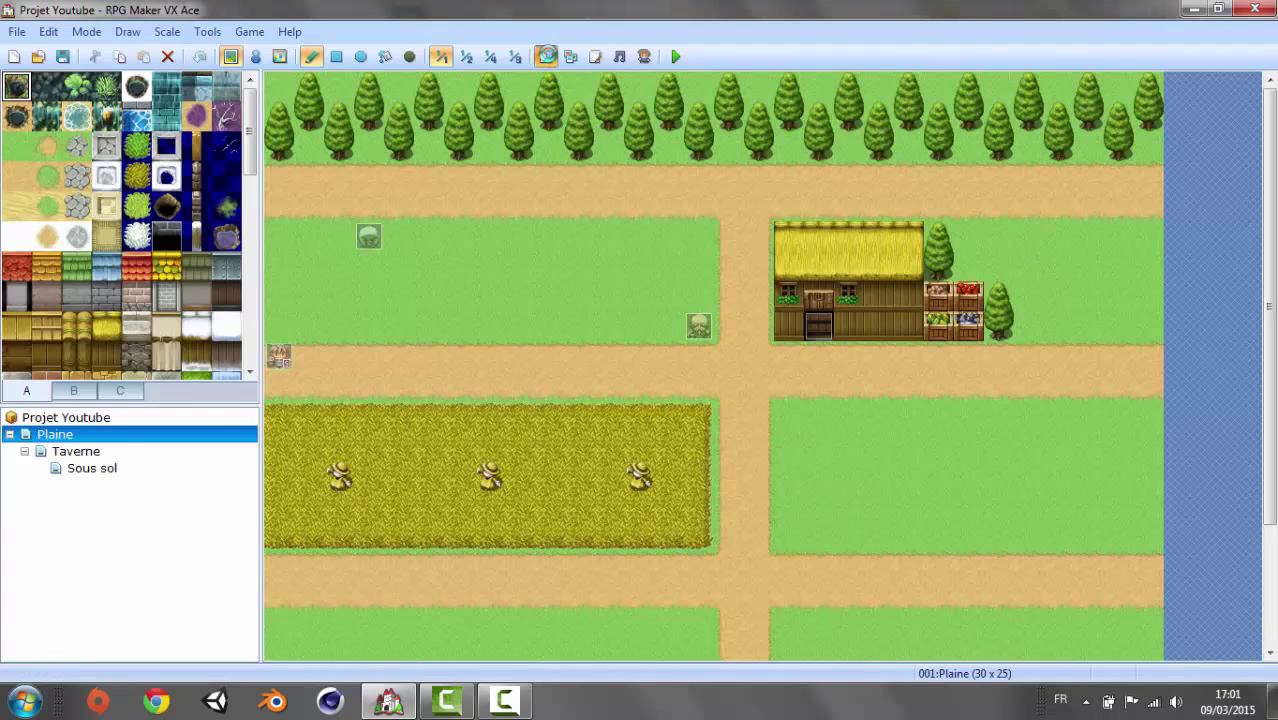
click(557, 50)
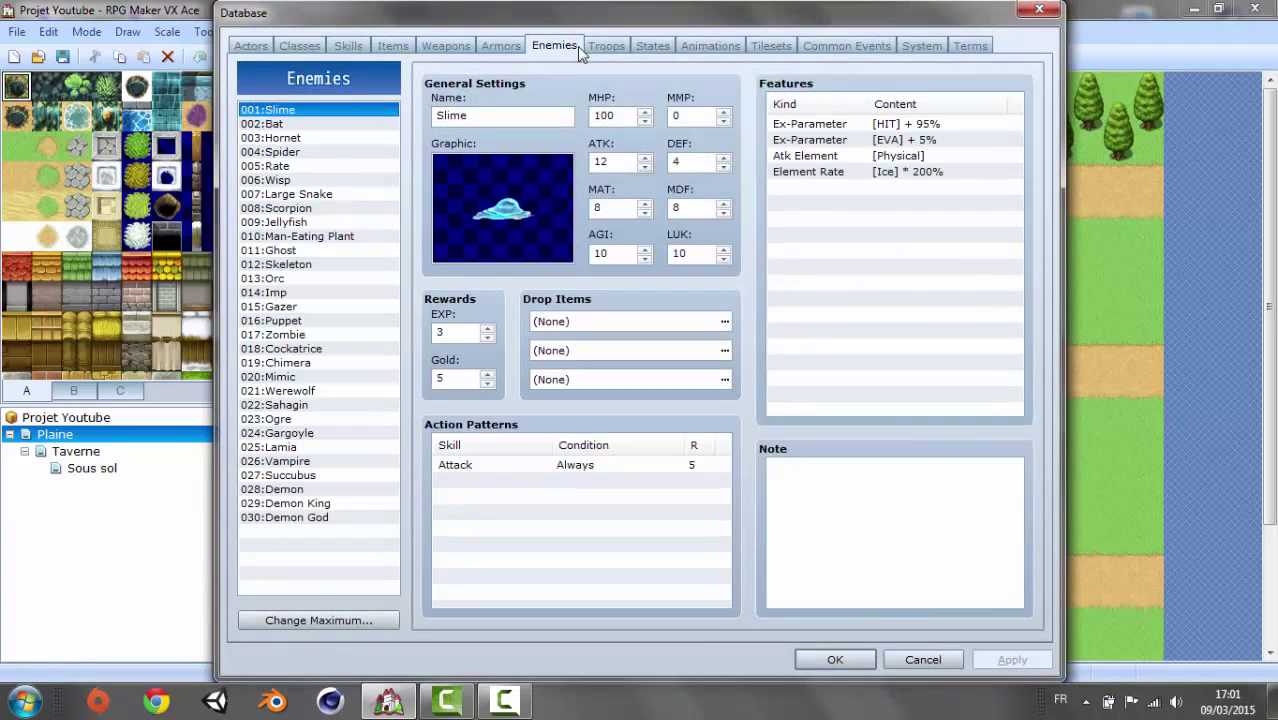
click(598, 50)
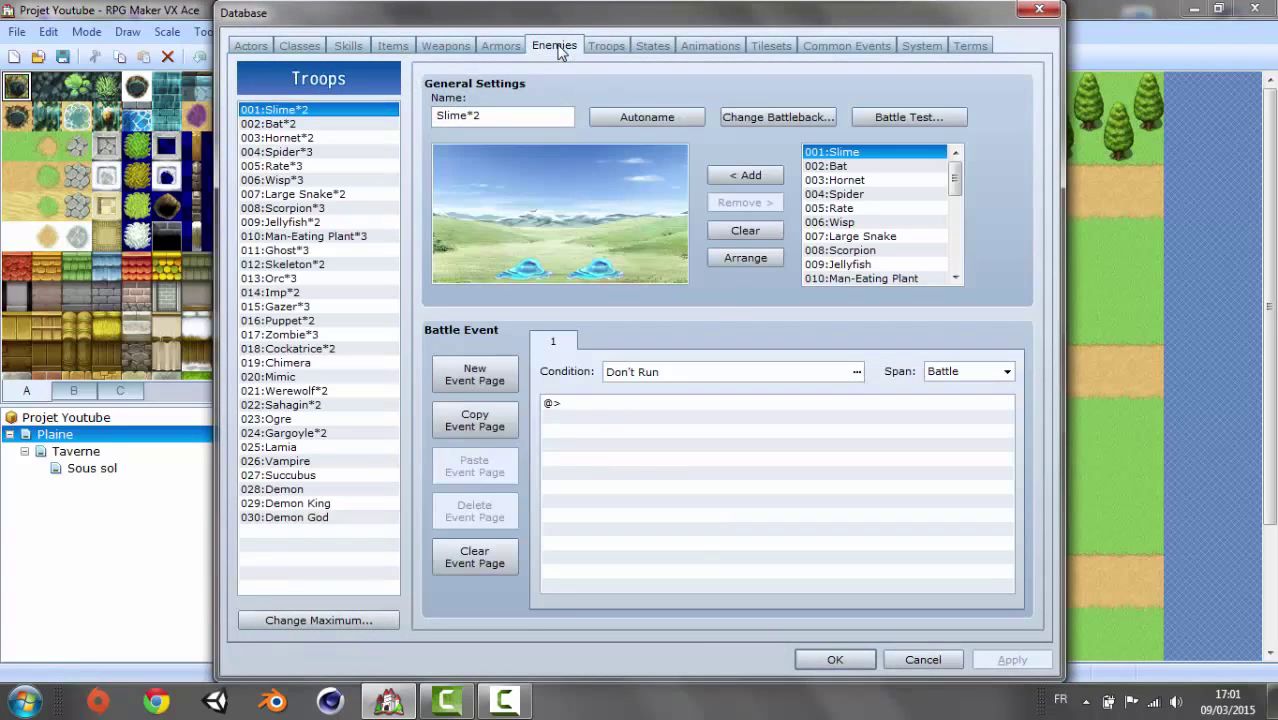
click(556, 48)
click(602, 48)
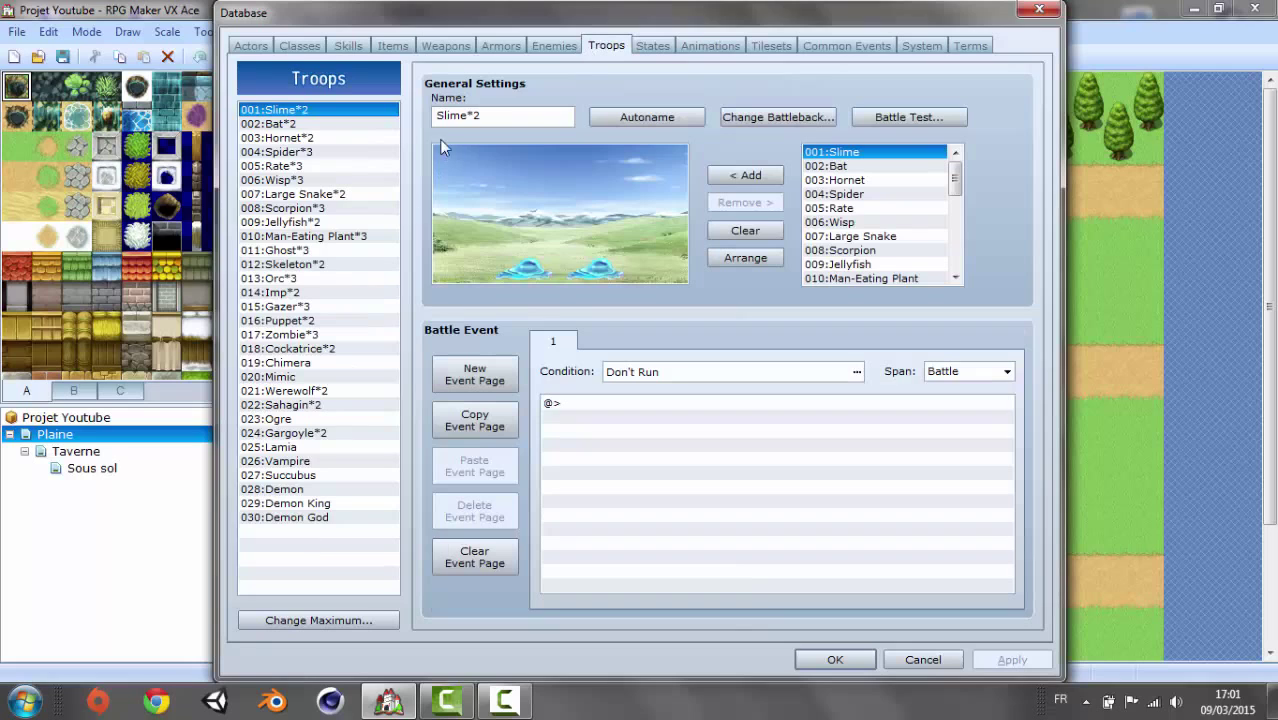
click(562, 45)
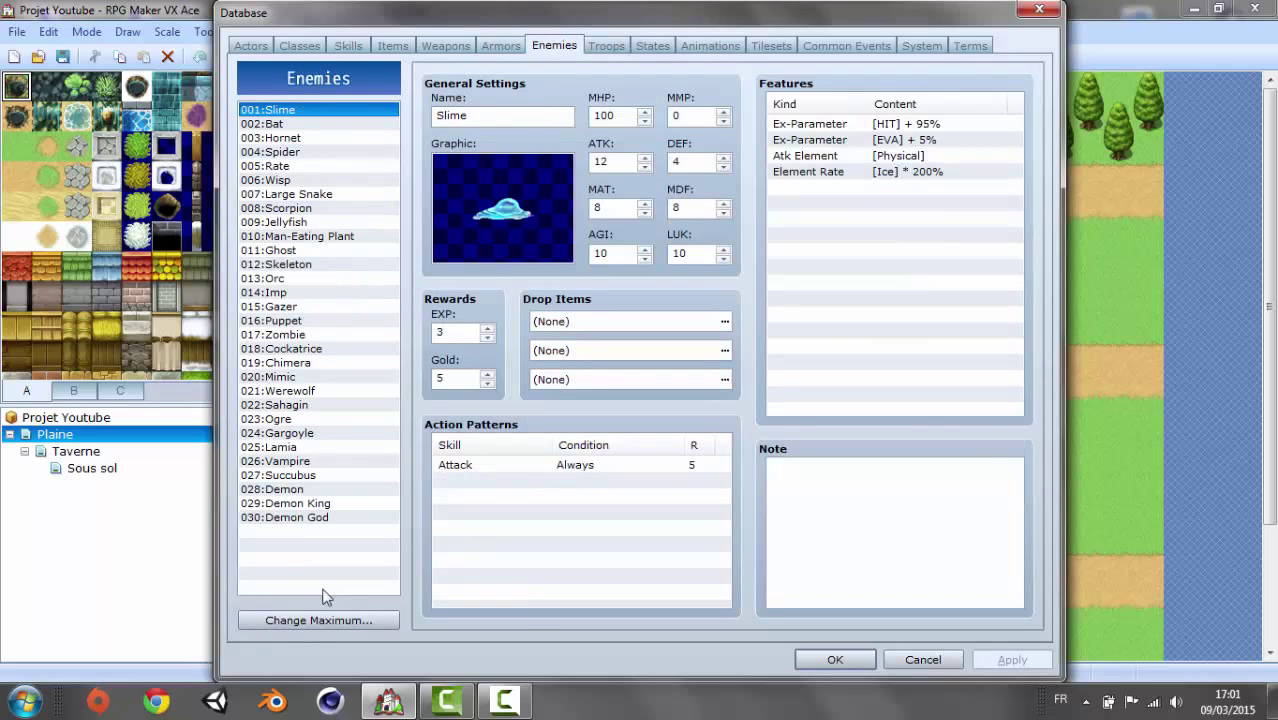
- Browse each enemy from Bat down to the Demon King and Demon God
click(268, 125)
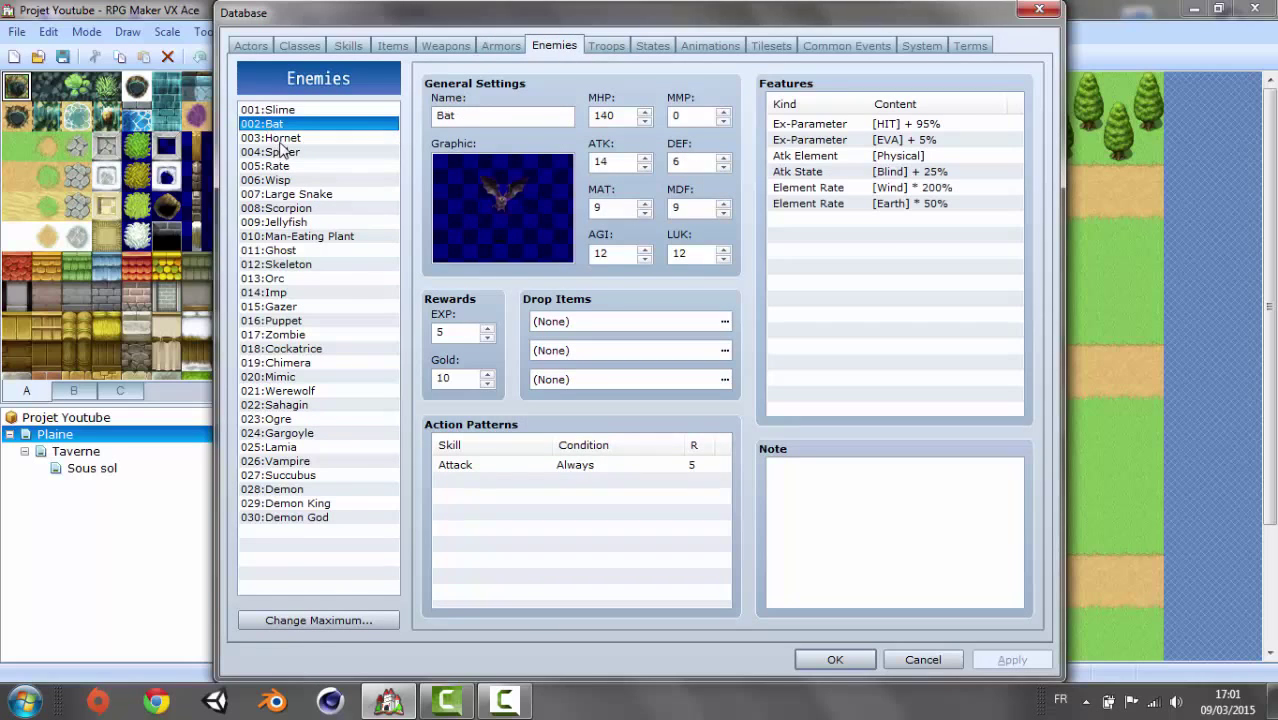
click(291, 140)
click(293, 152)
click(294, 166)
click(296, 180)
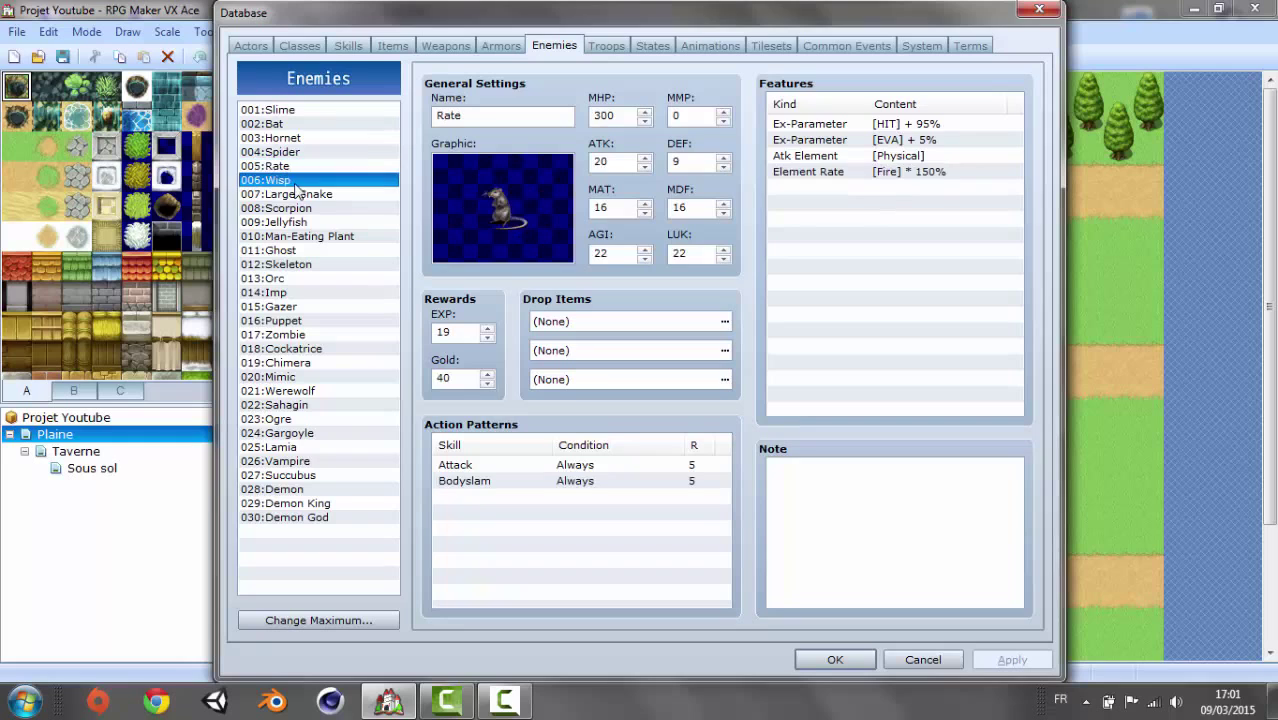
click(298, 194)
click(296, 208)
click(292, 222)
click(290, 236)
click(286, 250)
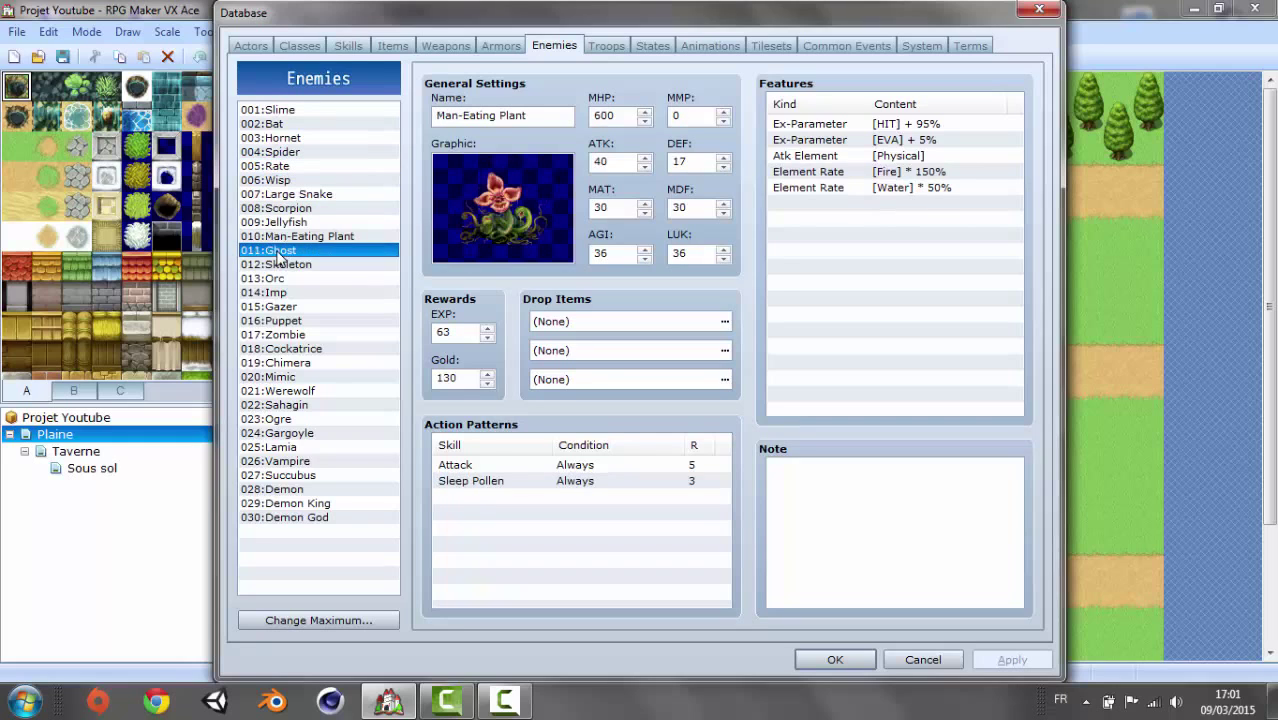
click(284, 264)
click(282, 278)
click(281, 292)
click(283, 306)
click(284, 320)
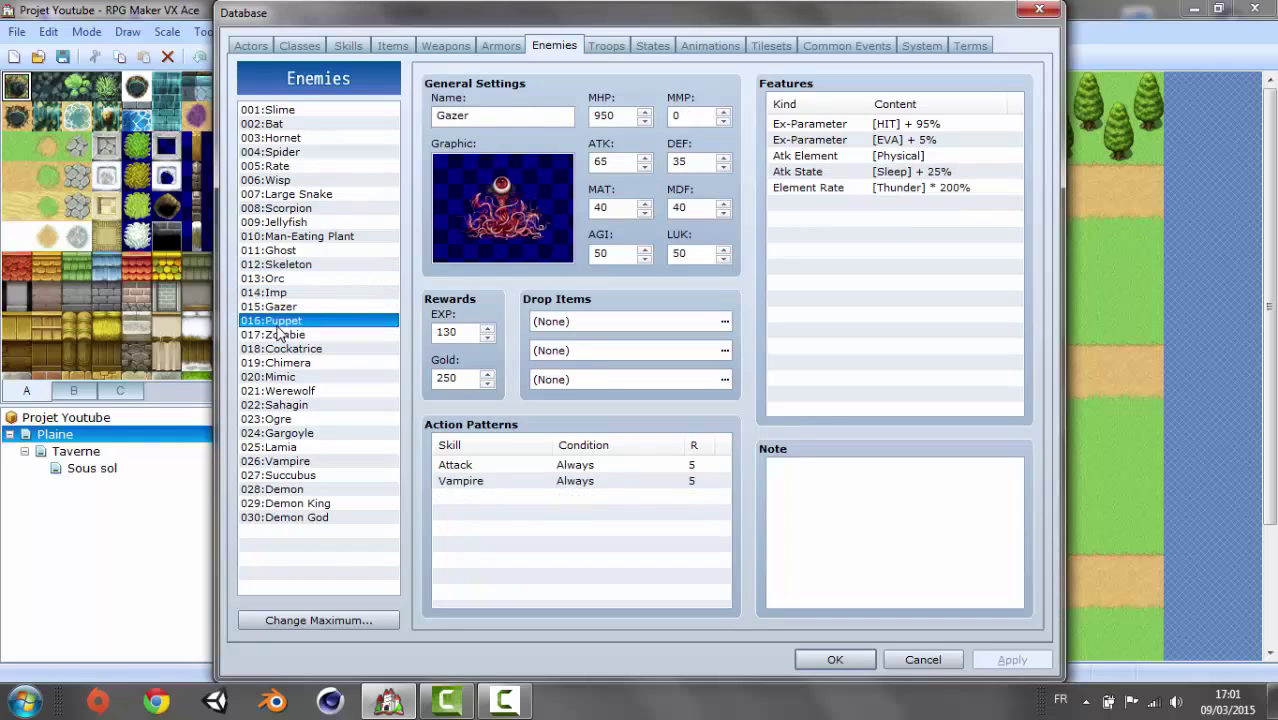
click(286, 334)
click(287, 348)
click(287, 363)
click(287, 377)
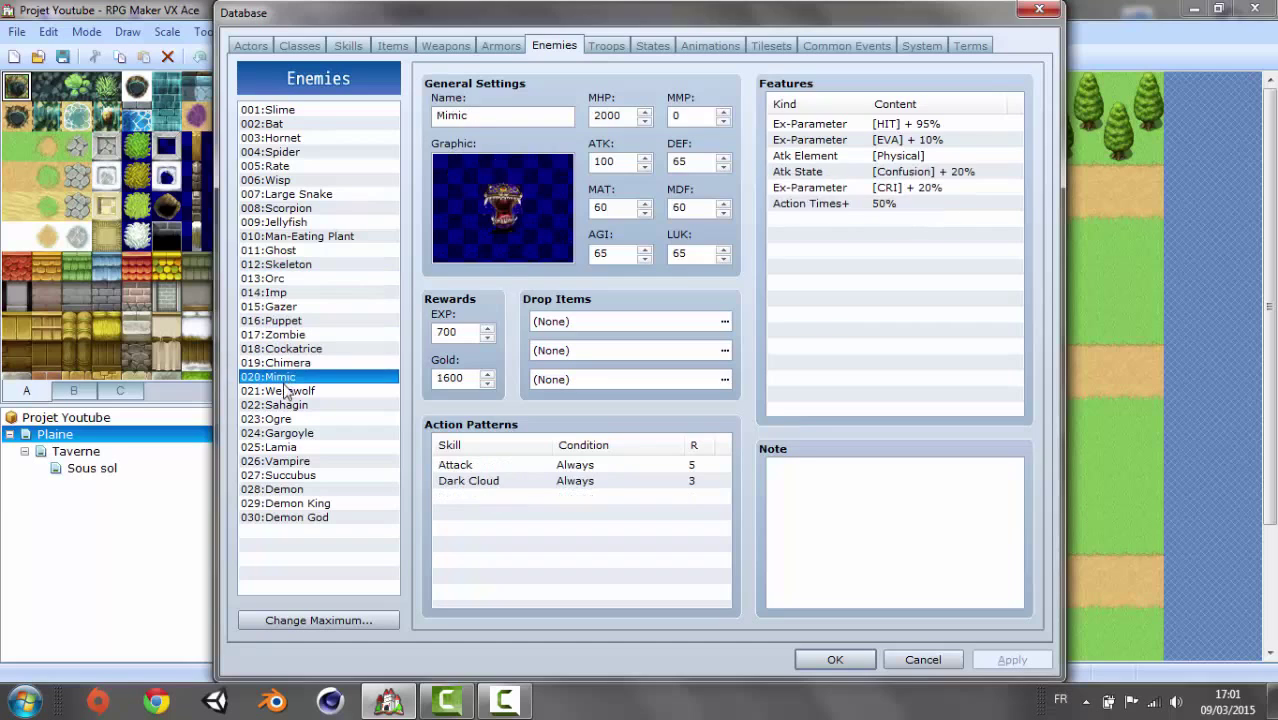
click(287, 391)
click(287, 405)
click(287, 419)
click(287, 433)
click(286, 447)
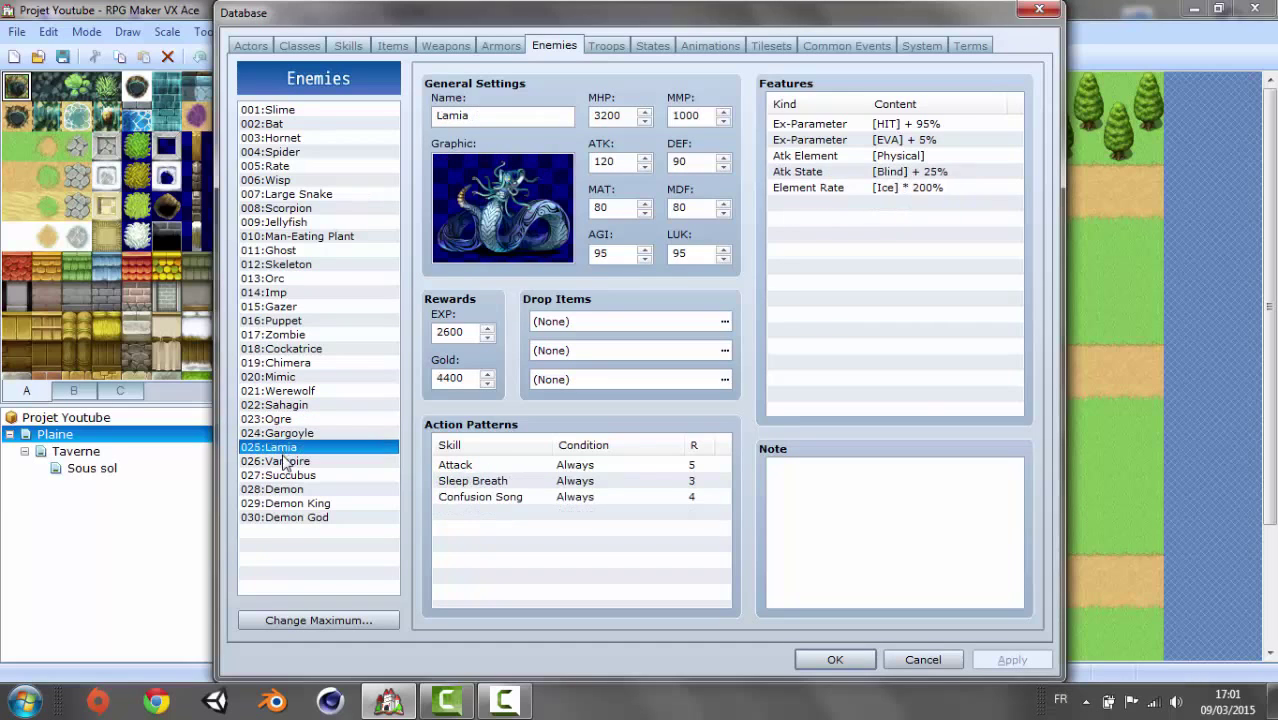
click(286, 476)
click(282, 490)
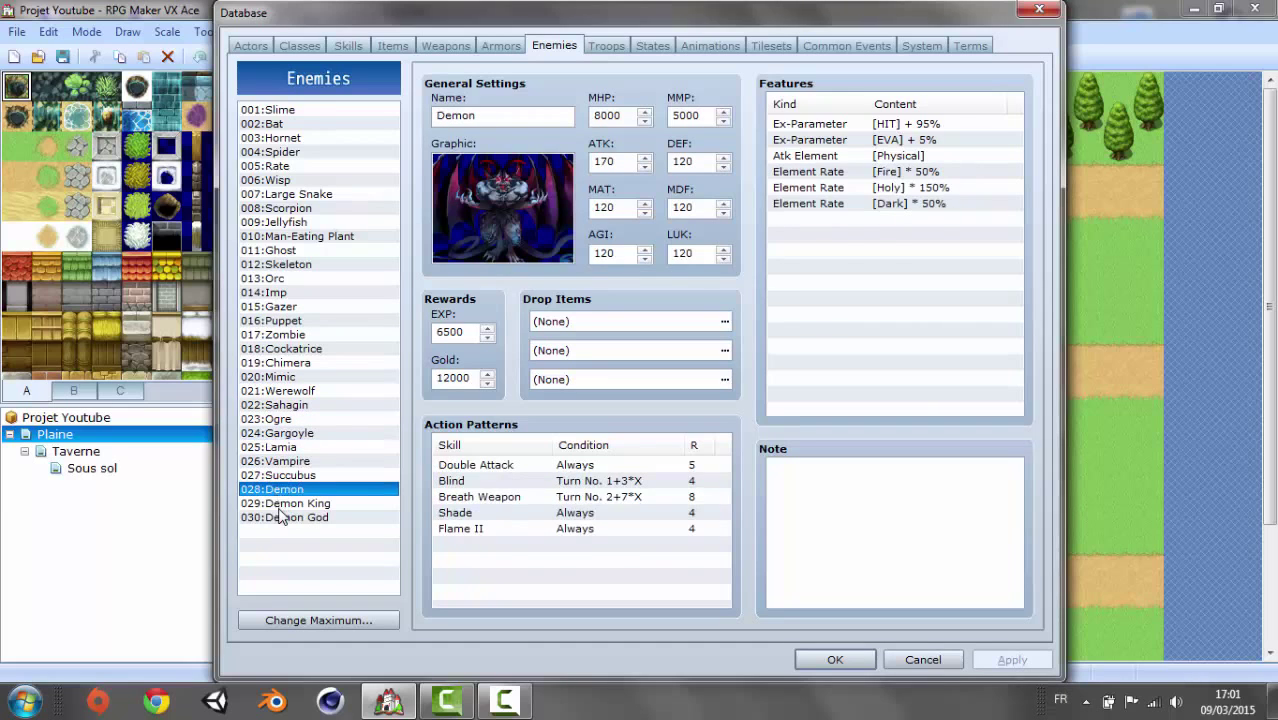
click(285, 503)
- Revisit enemies including Jellyfish, Spider, Cockatrice, Demon God, Skeleton and Slime
drag(285, 517, 289, 307)
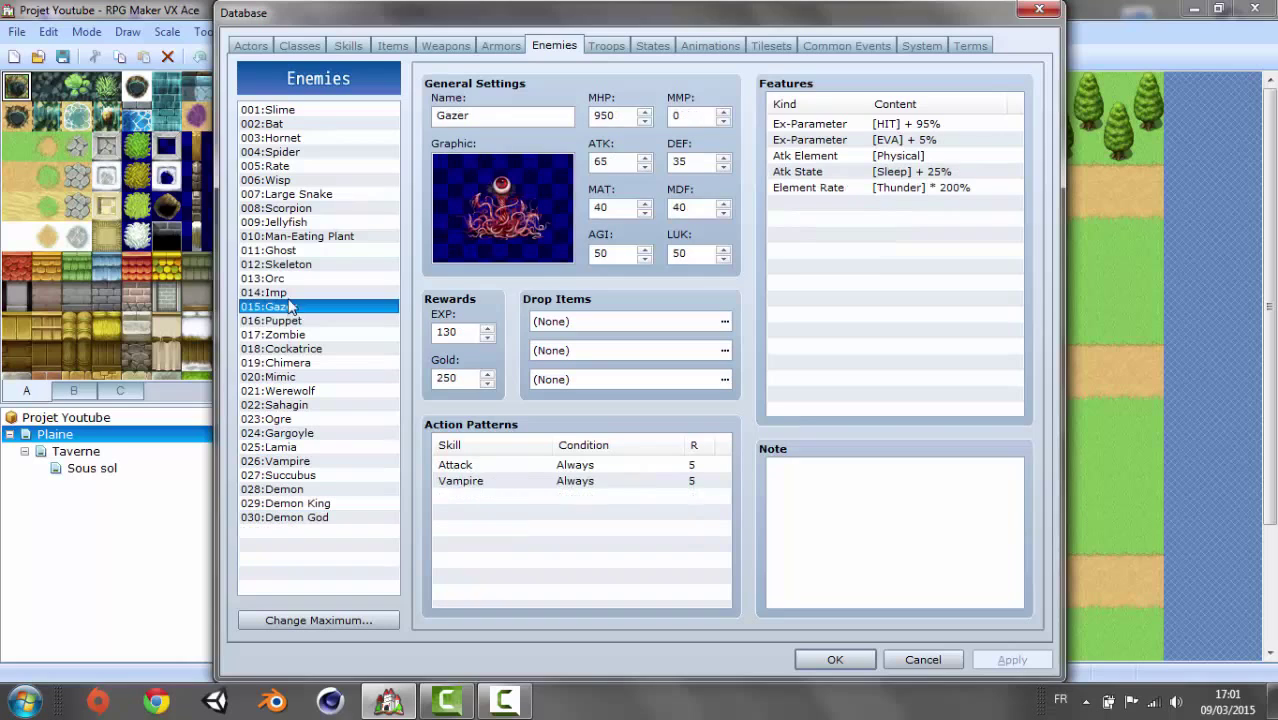
click(286, 222)
click(290, 152)
click(316, 137)
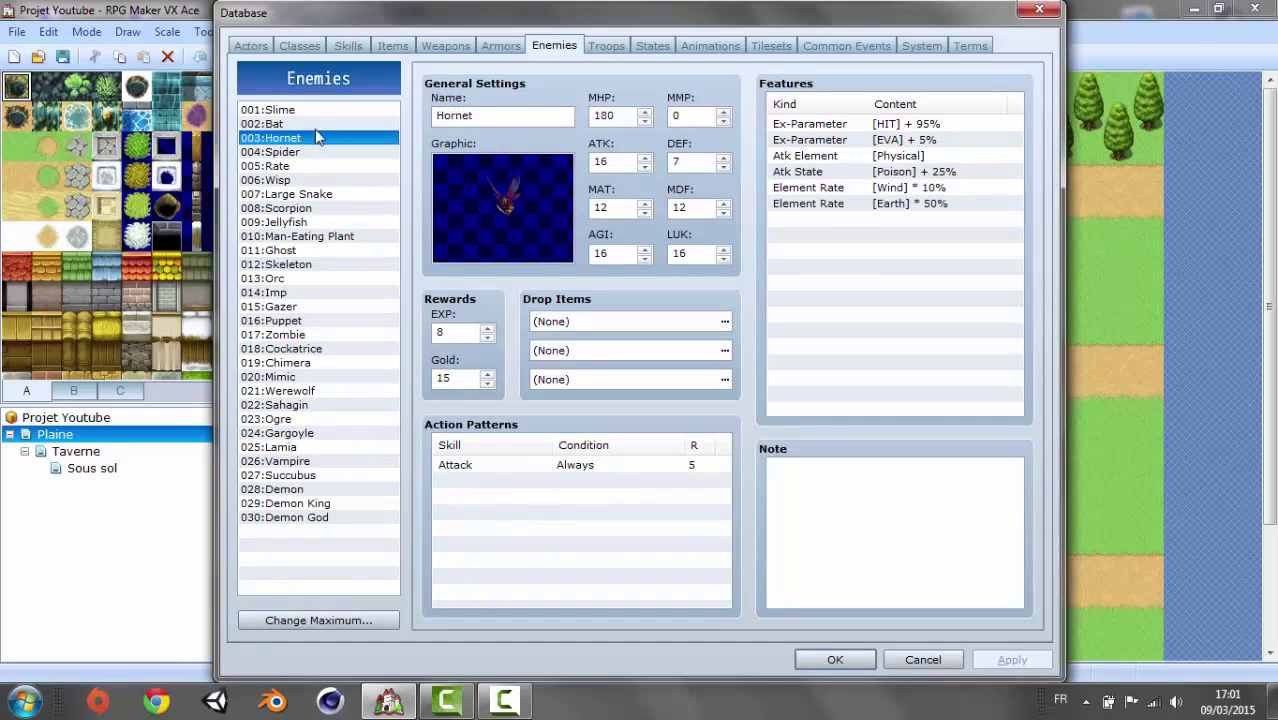
click(322, 123)
click(322, 110)
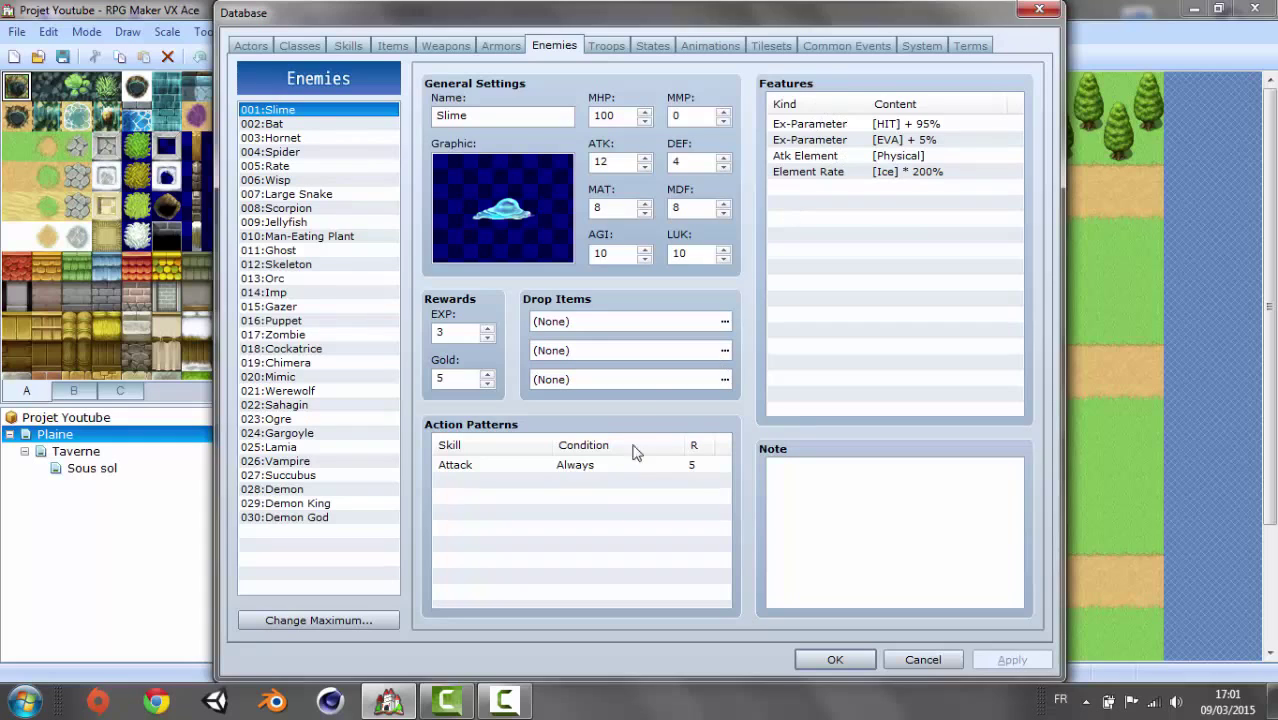
click(281, 349)
click(285, 475)
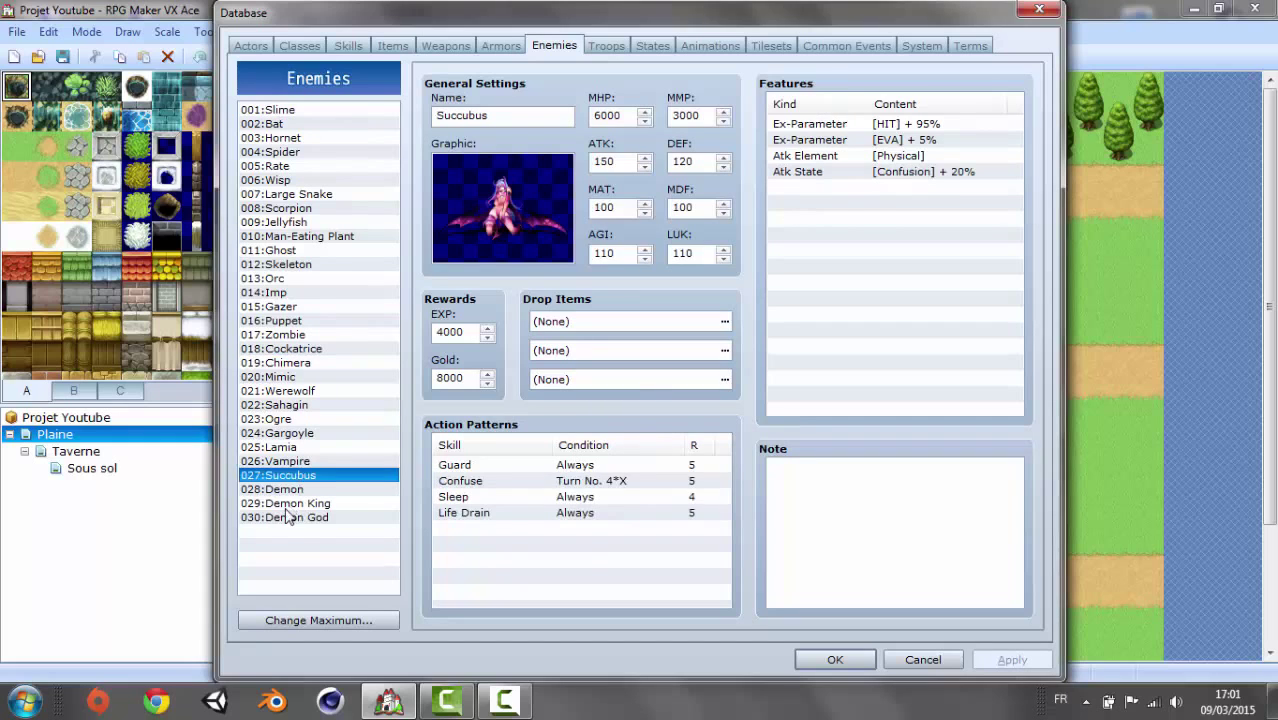
click(290, 518)
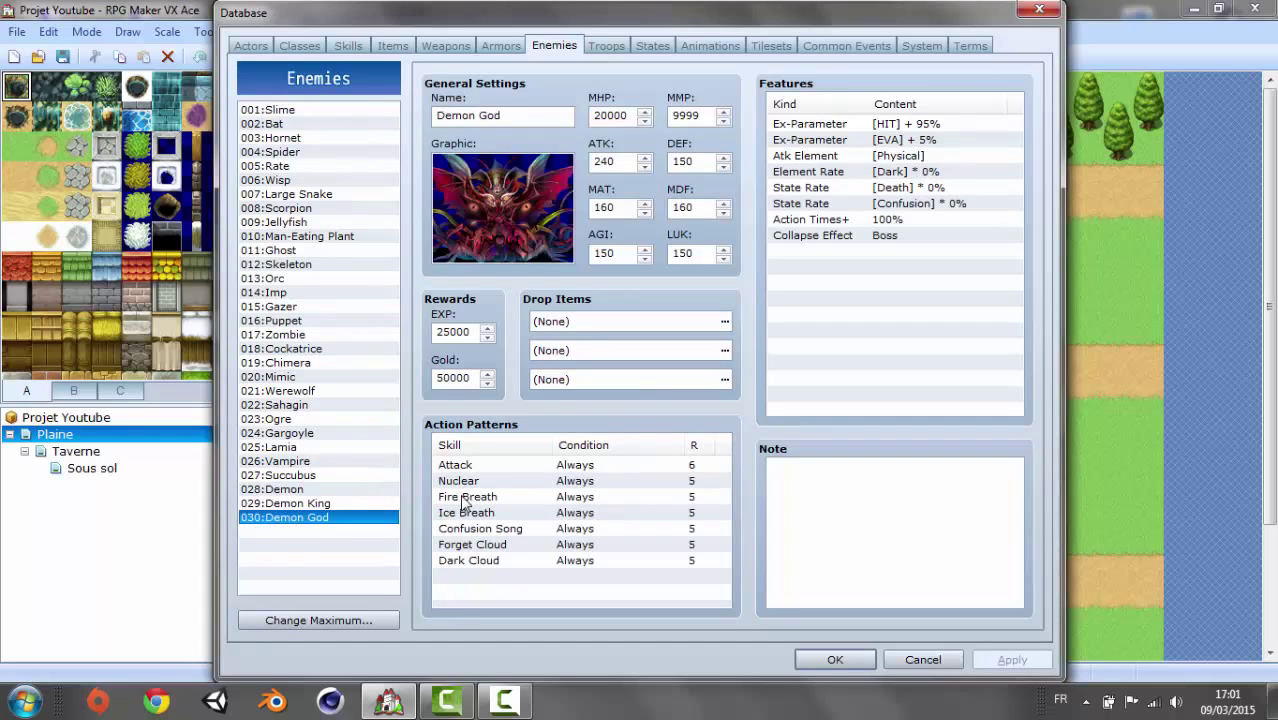
click(250, 267)
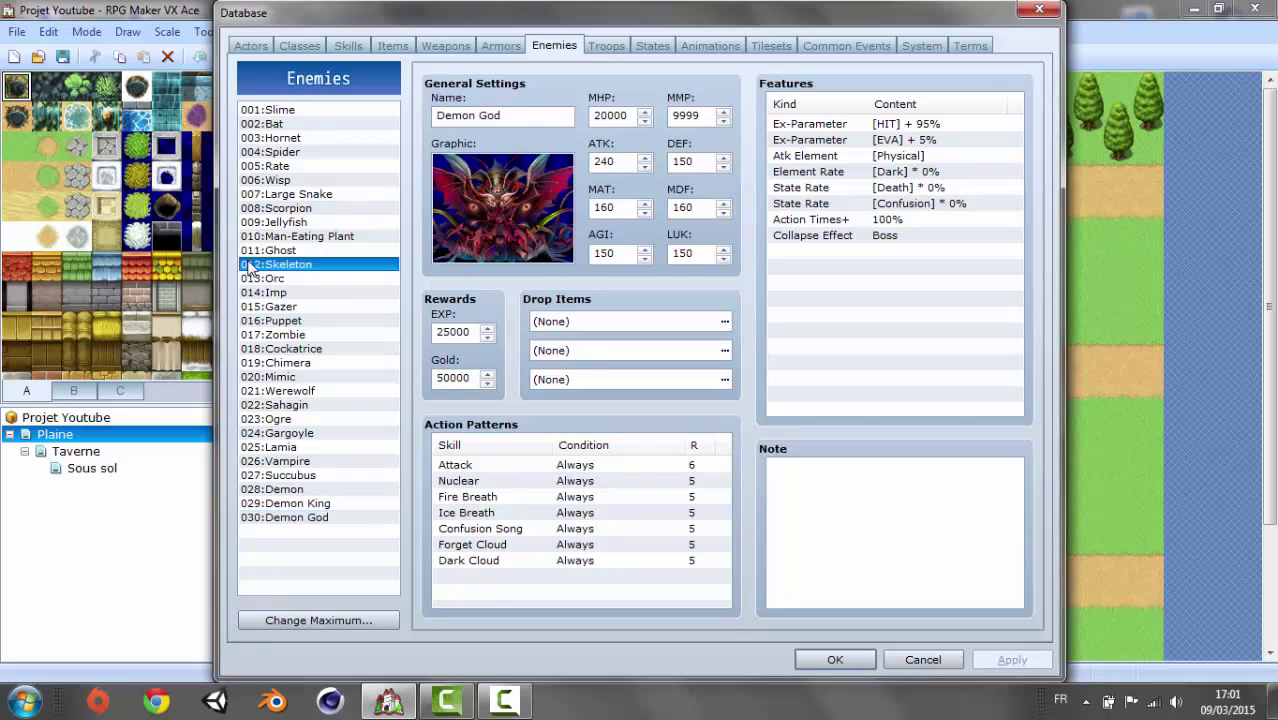
click(295, 125)
click(292, 111)
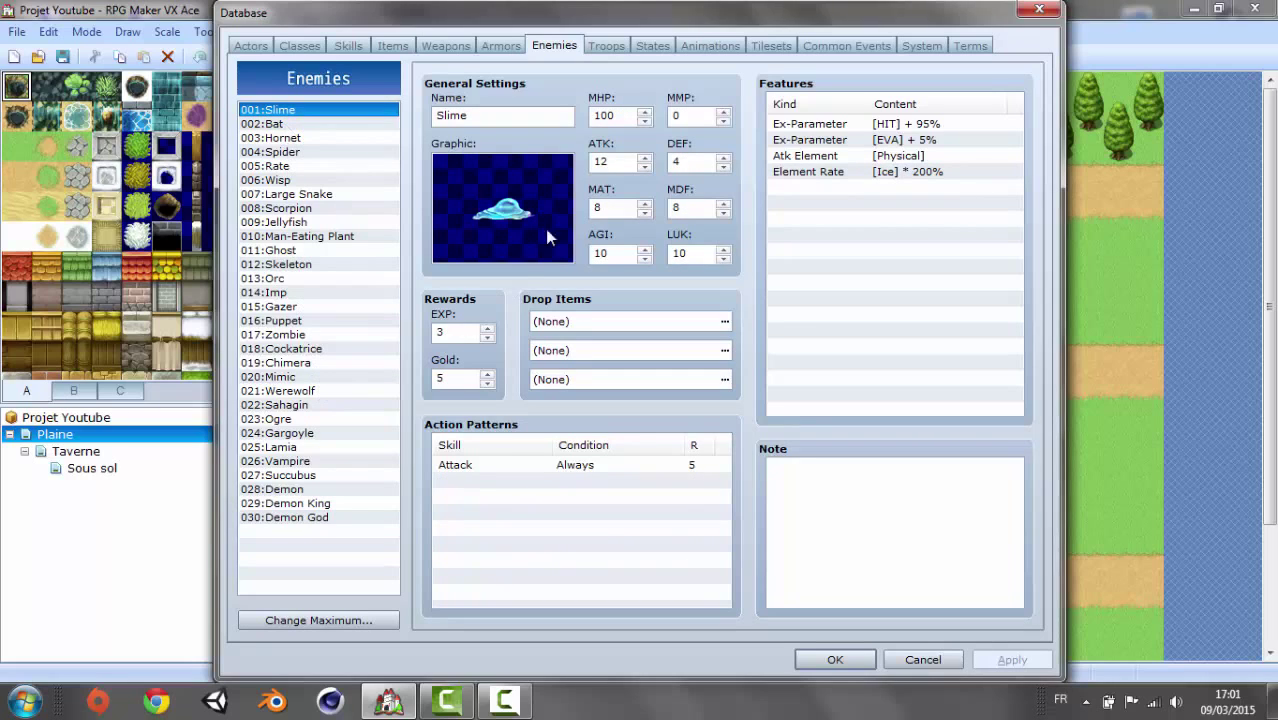
- Look over the Slime*2 and Skeleton*2 troops, then close the Database with OK
click(605, 47)
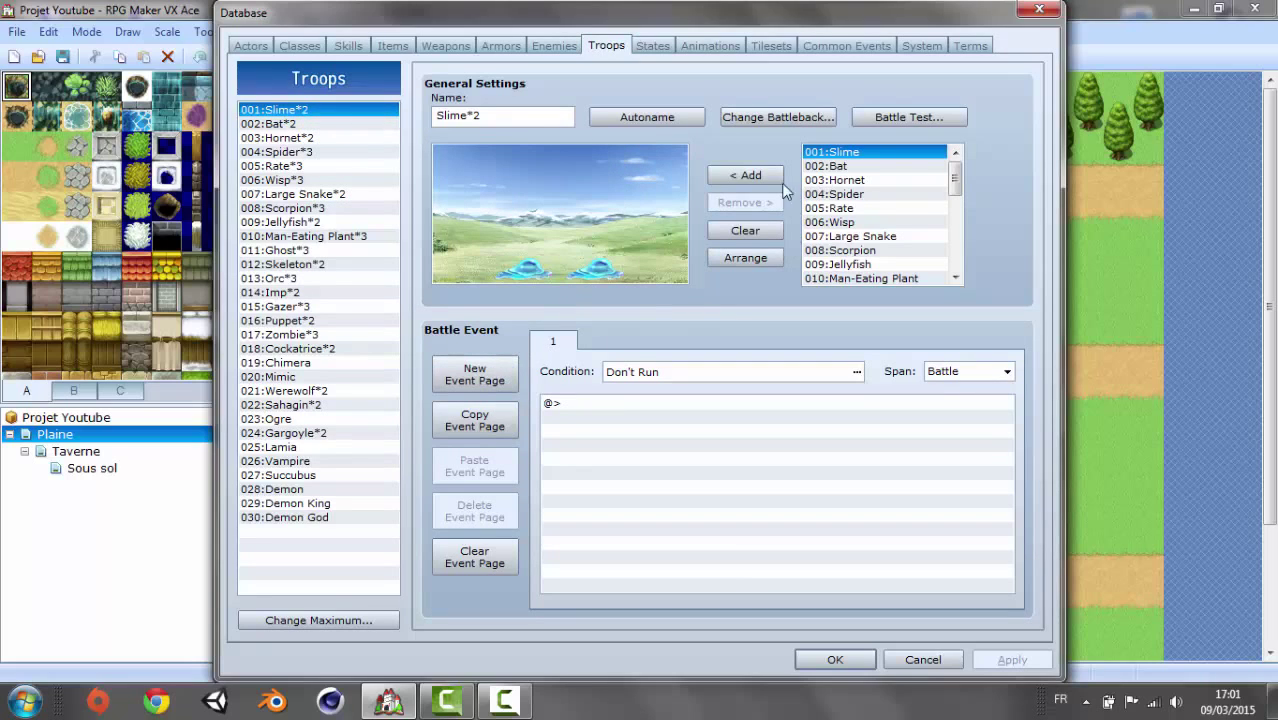
right_click(308, 118)
click(384, 266)
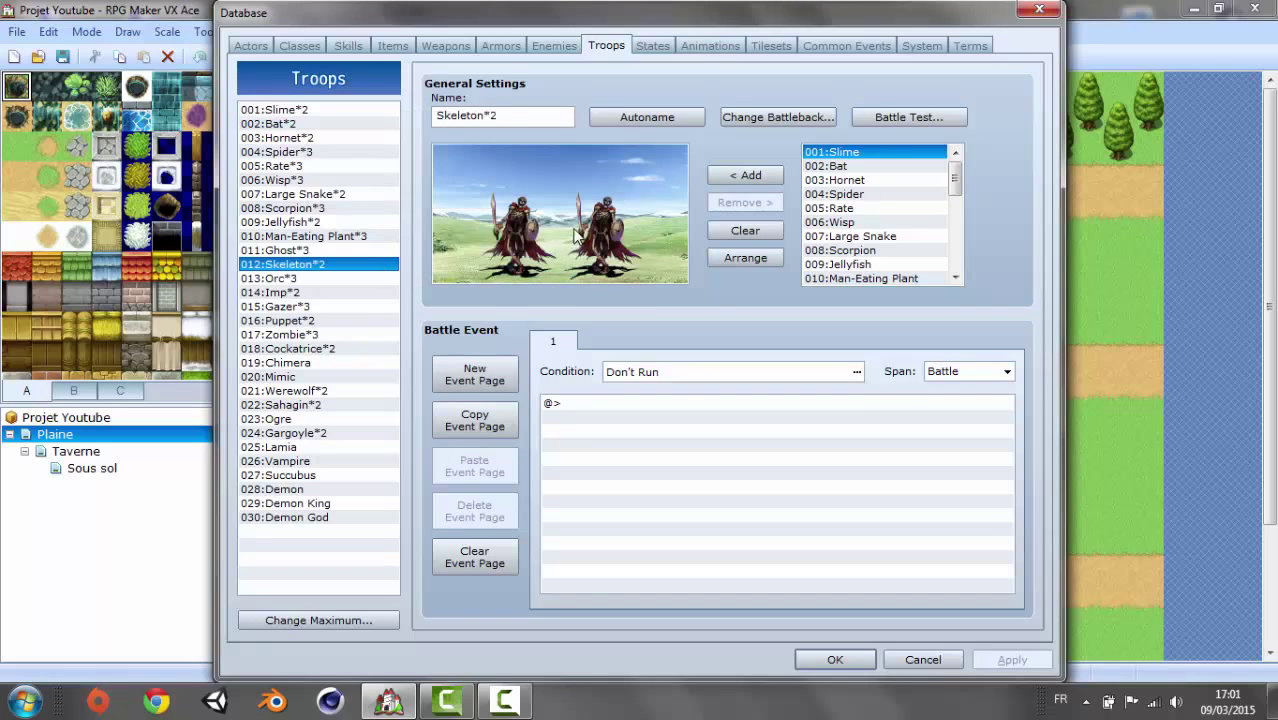
click(338, 110)
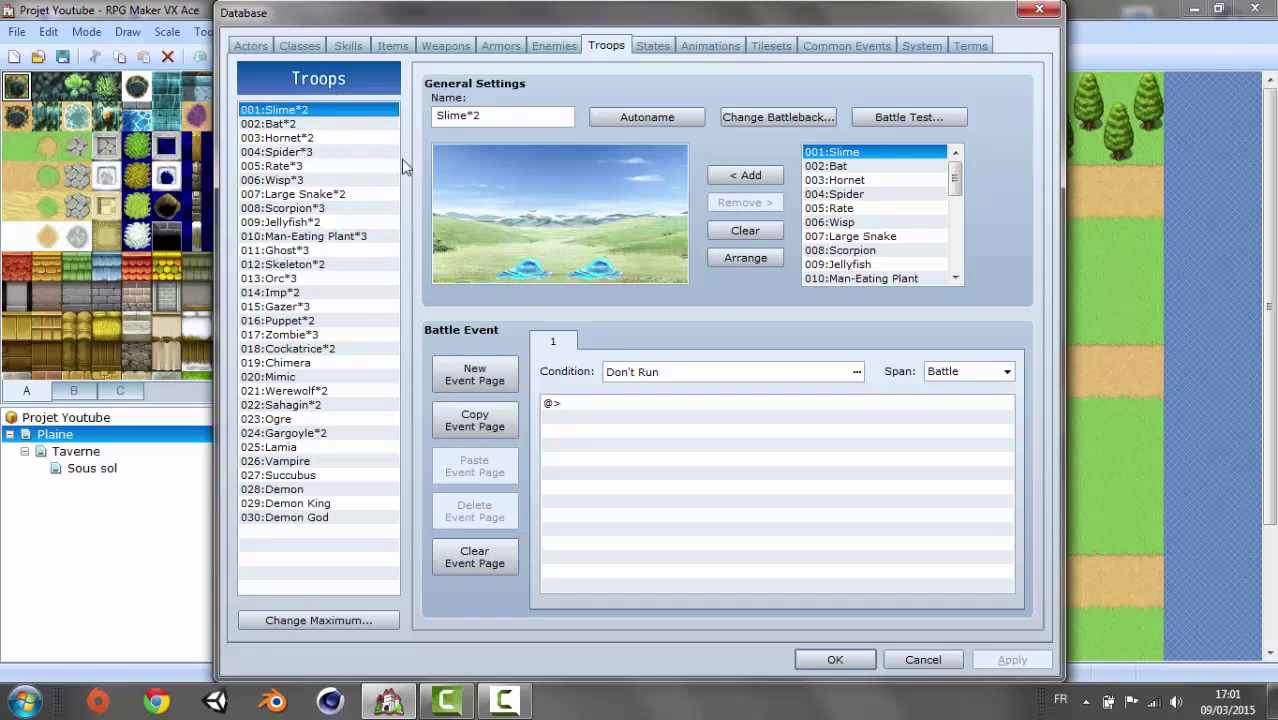
click(837, 658)
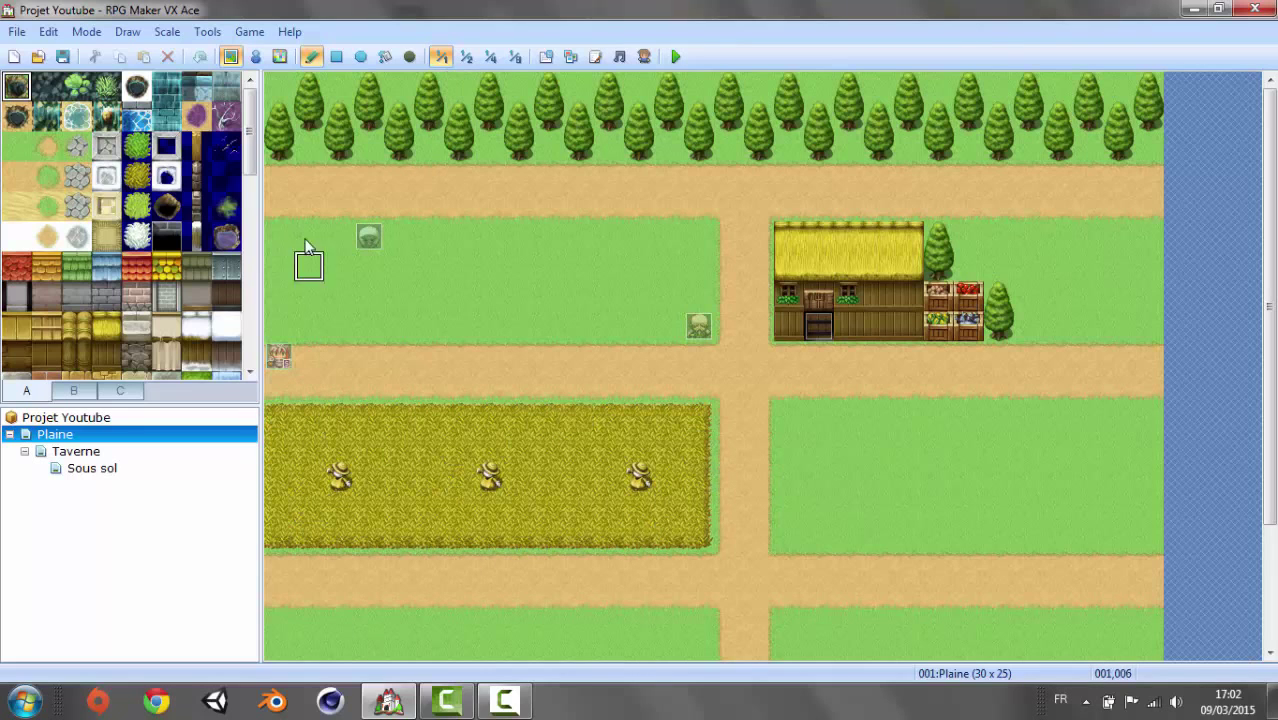
- In Region mode, select region 1 and paint it over the whole lower-left wheat field
click(279, 58)
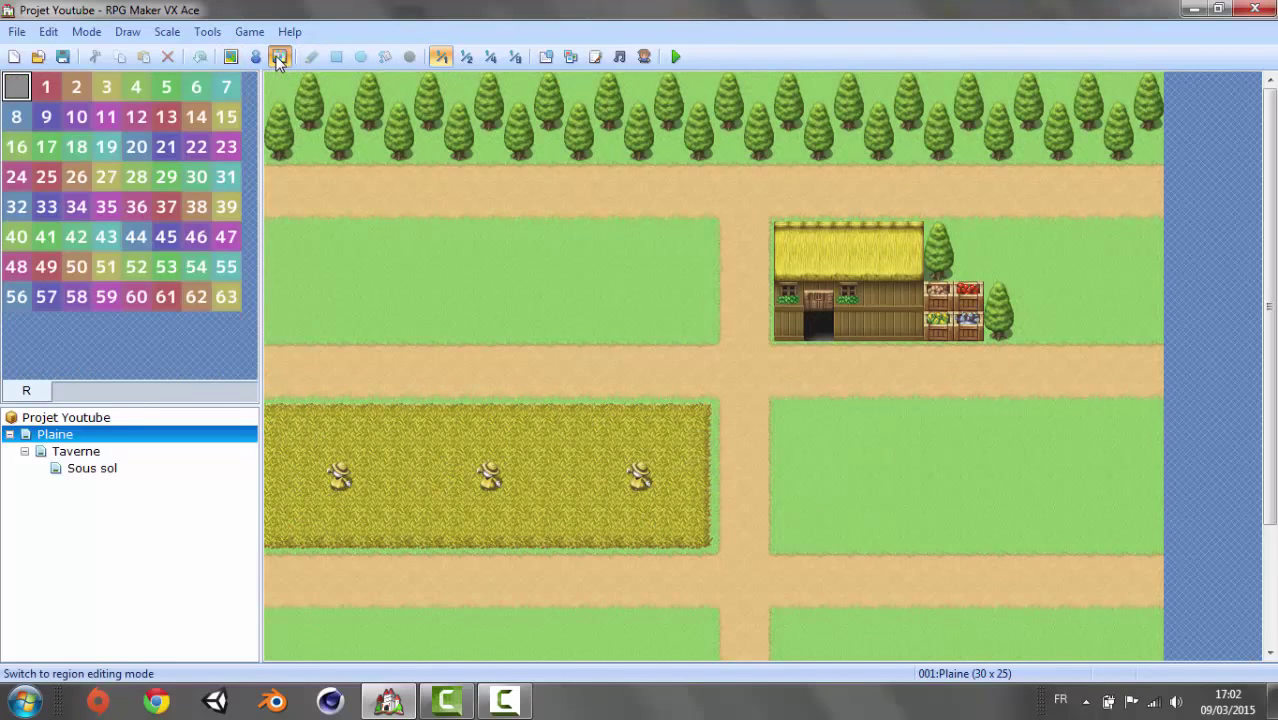
click(206, 264)
click(222, 300)
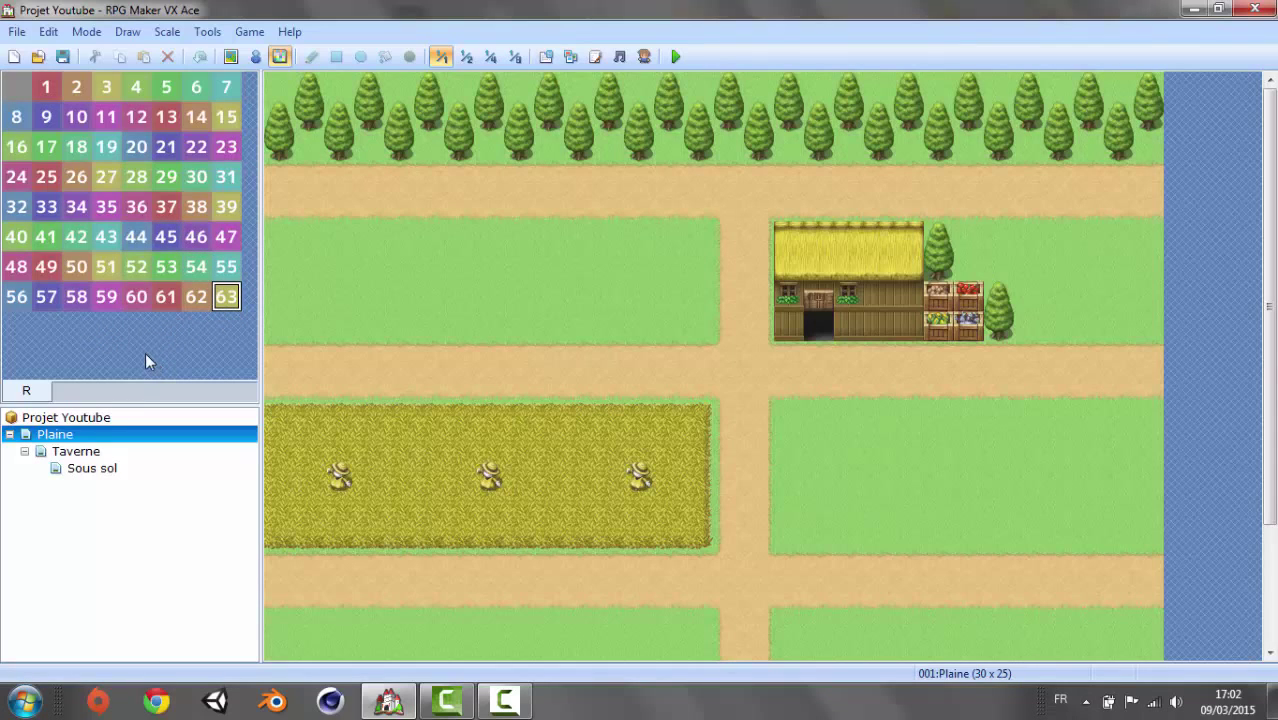
click(46, 88)
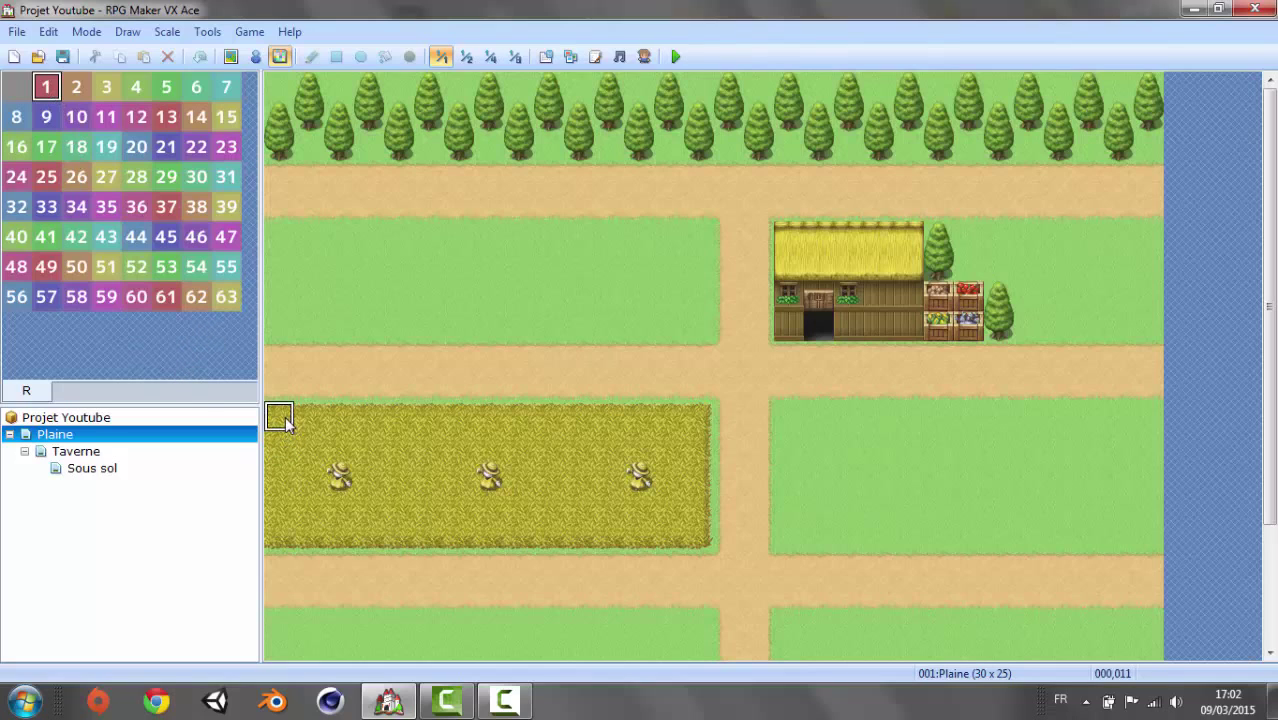
mouse_move(280, 421)
mouse_down()
mouse_move(313, 475)
mouse_move(322, 434)
mouse_move(337, 505)
mouse_move(371, 505)
mouse_move(405, 540)
mouse_move(663, 537)
mouse_move(695, 507)
mouse_move(697, 445)
mouse_move(665, 416)
mouse_move(367, 420)
mouse_move(402, 505)
mouse_move(458, 450)
mouse_move(503, 488)
mouse_move(515, 443)
mouse_move(579, 466)
mouse_move(545, 478)
mouse_move(630, 455)
mouse_move(665, 486)
mouse_move(665, 443)
mouse_move(608, 535)
mouse_up()
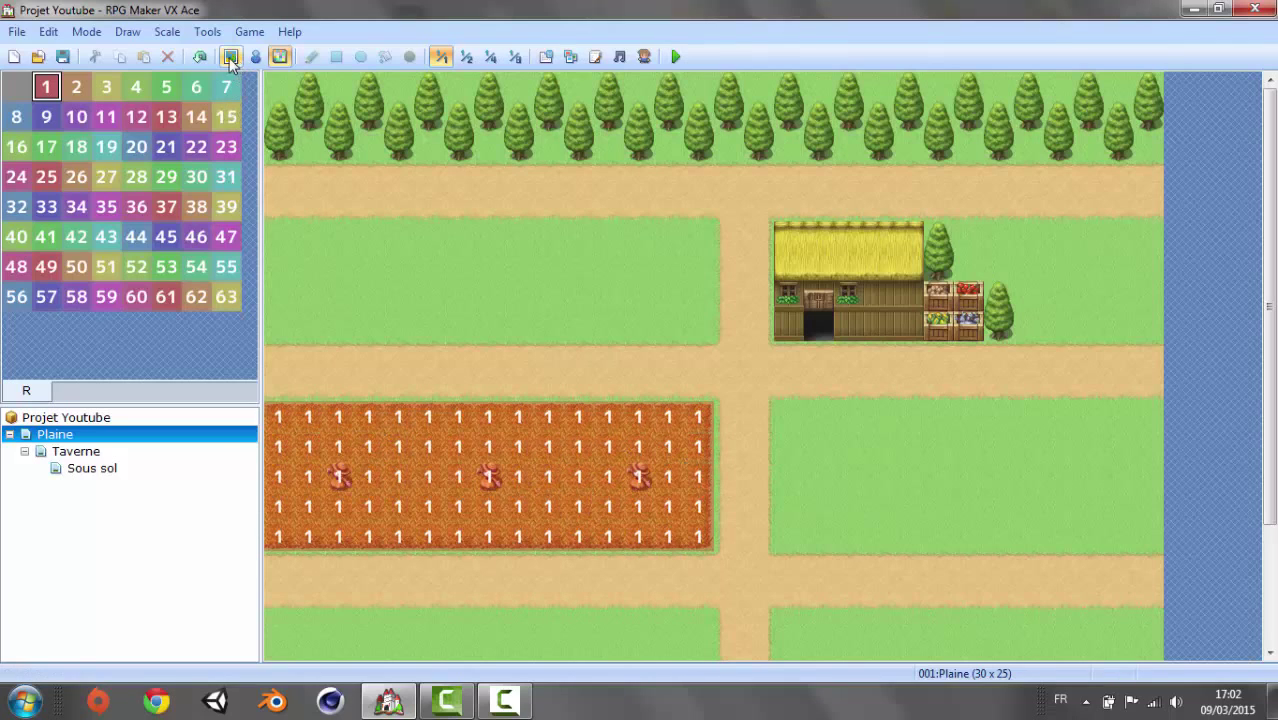
- In Plaine's Map Properties, add a 001:Slime*2 encounter at weight 10, restricted to region ID 1
right_click(93, 437)
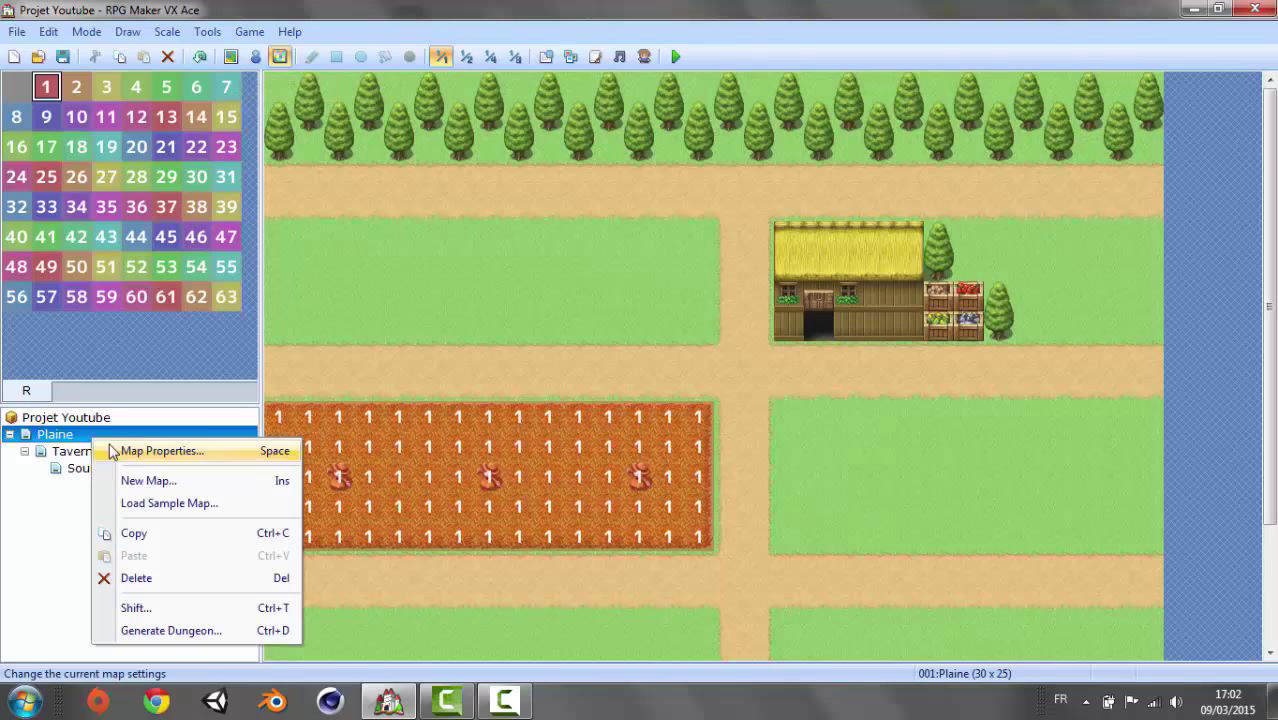
click(165, 453)
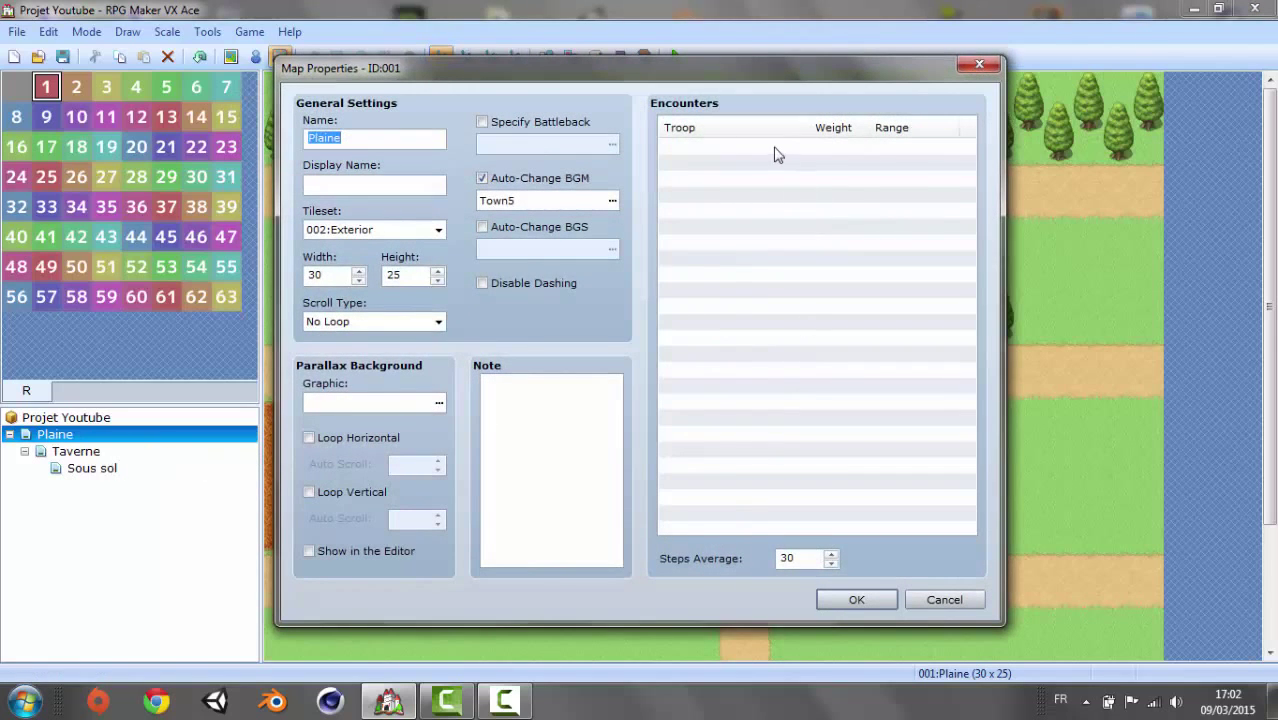
double_click(775, 153)
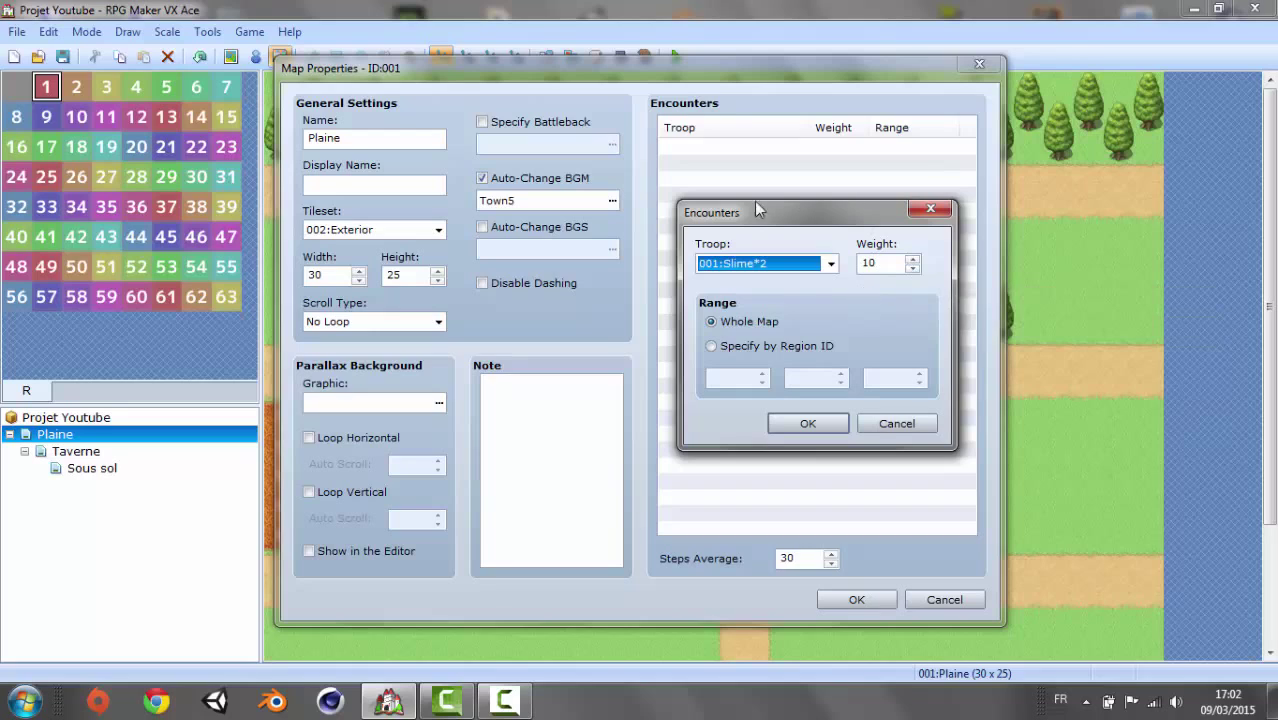
click(912, 258)
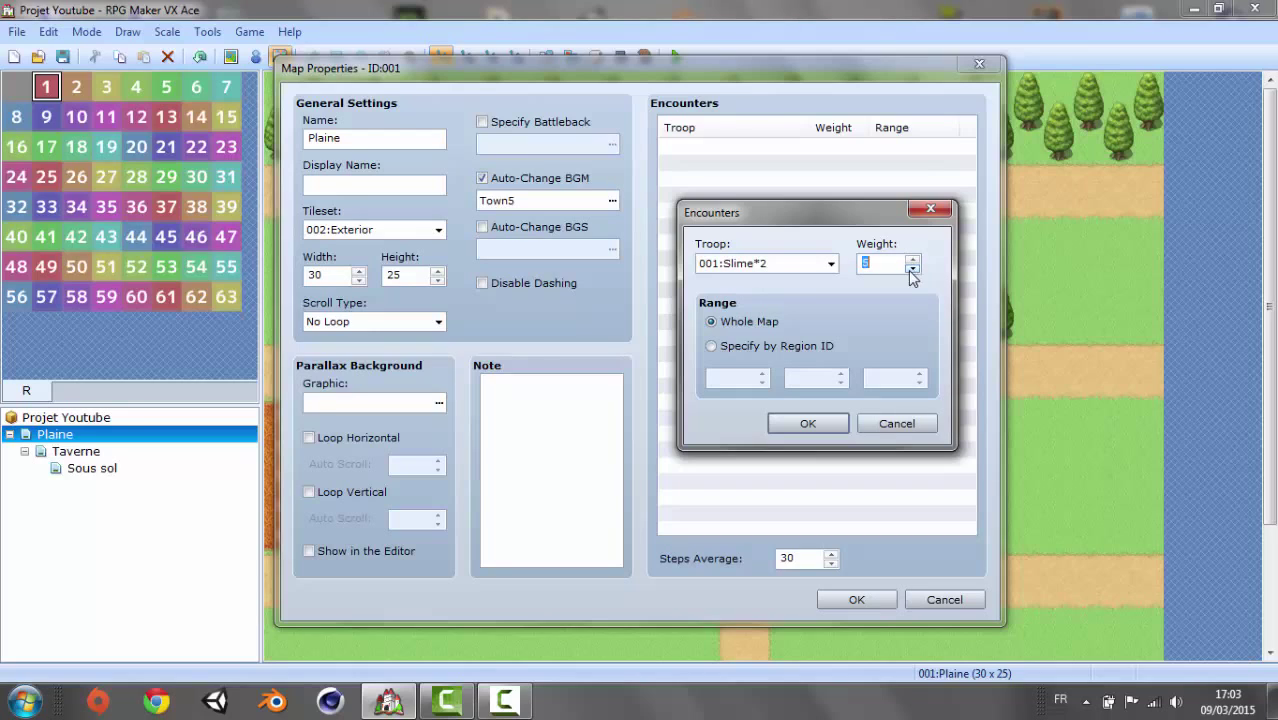
click(912, 268)
click(912, 259)
text(10)
click(713, 346)
click(741, 376)
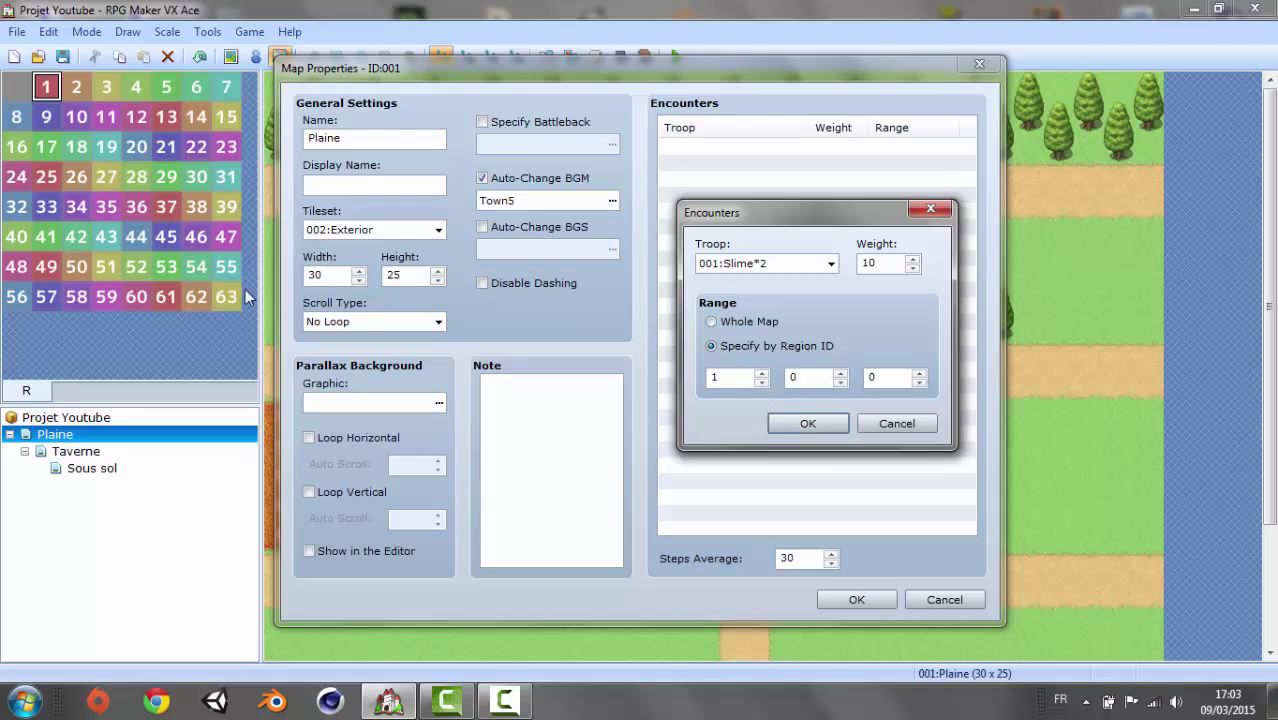
click(813, 427)
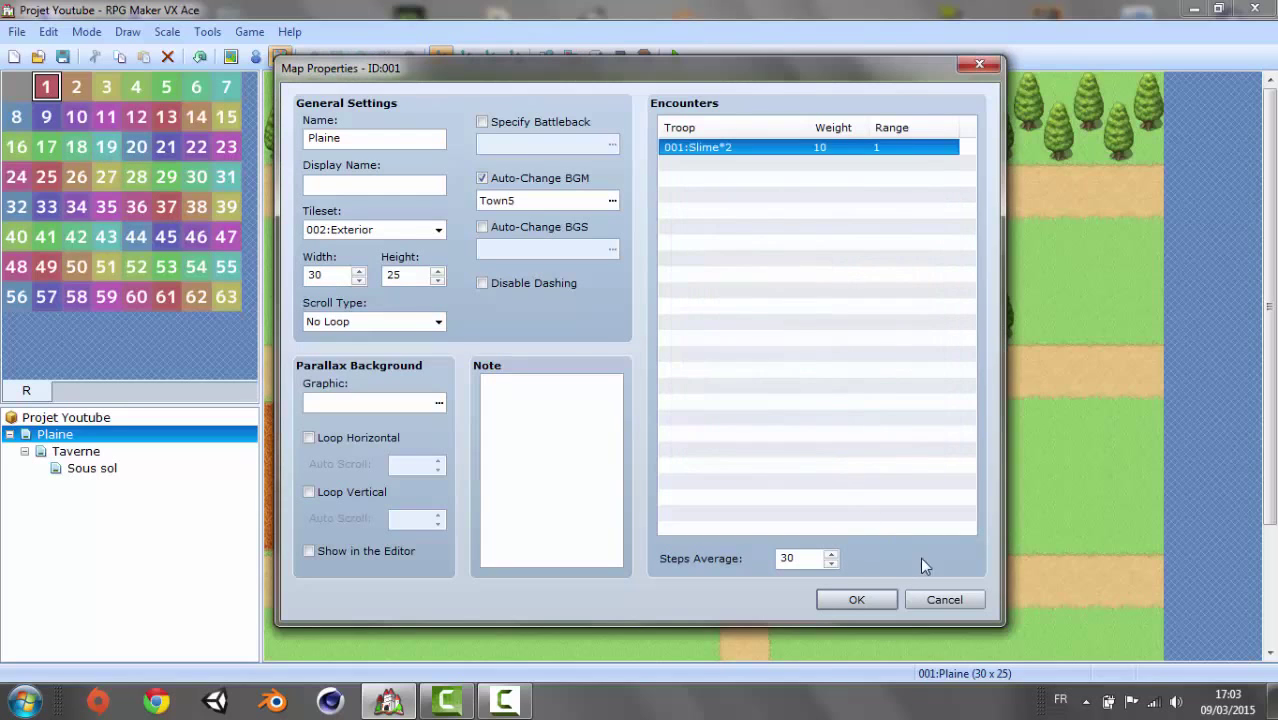
click(870, 598)
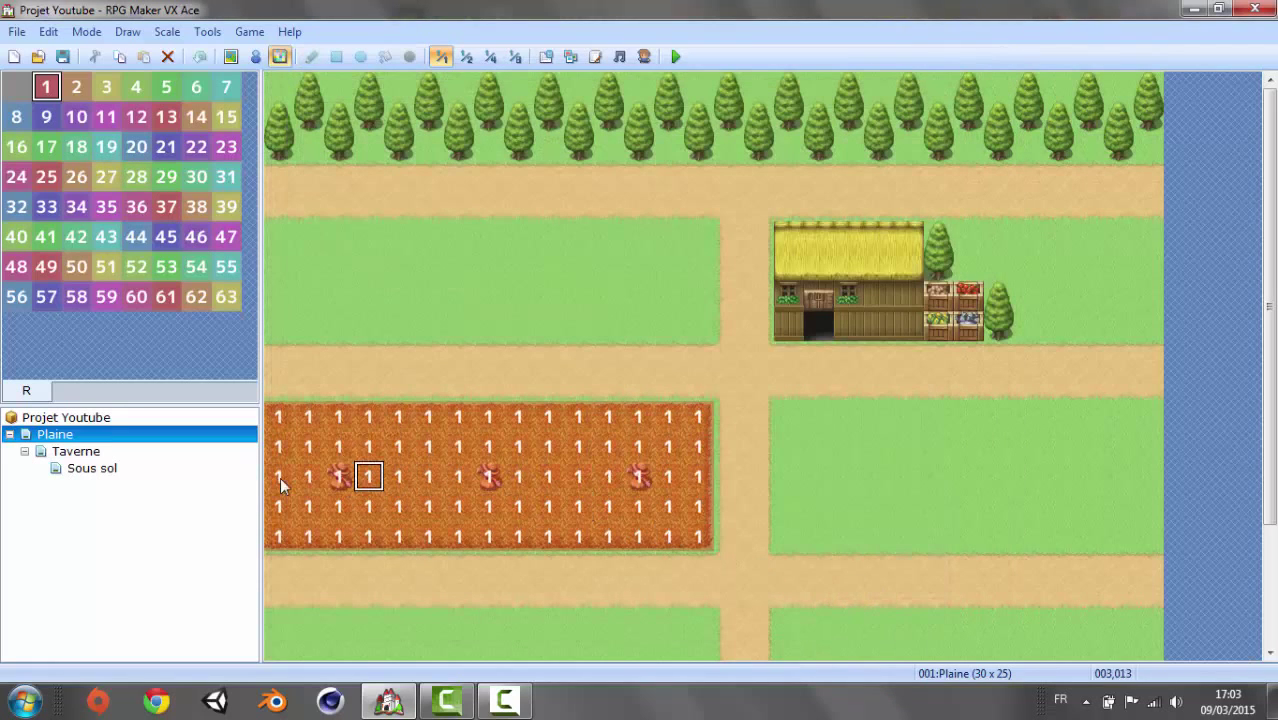
right_click(96, 439)
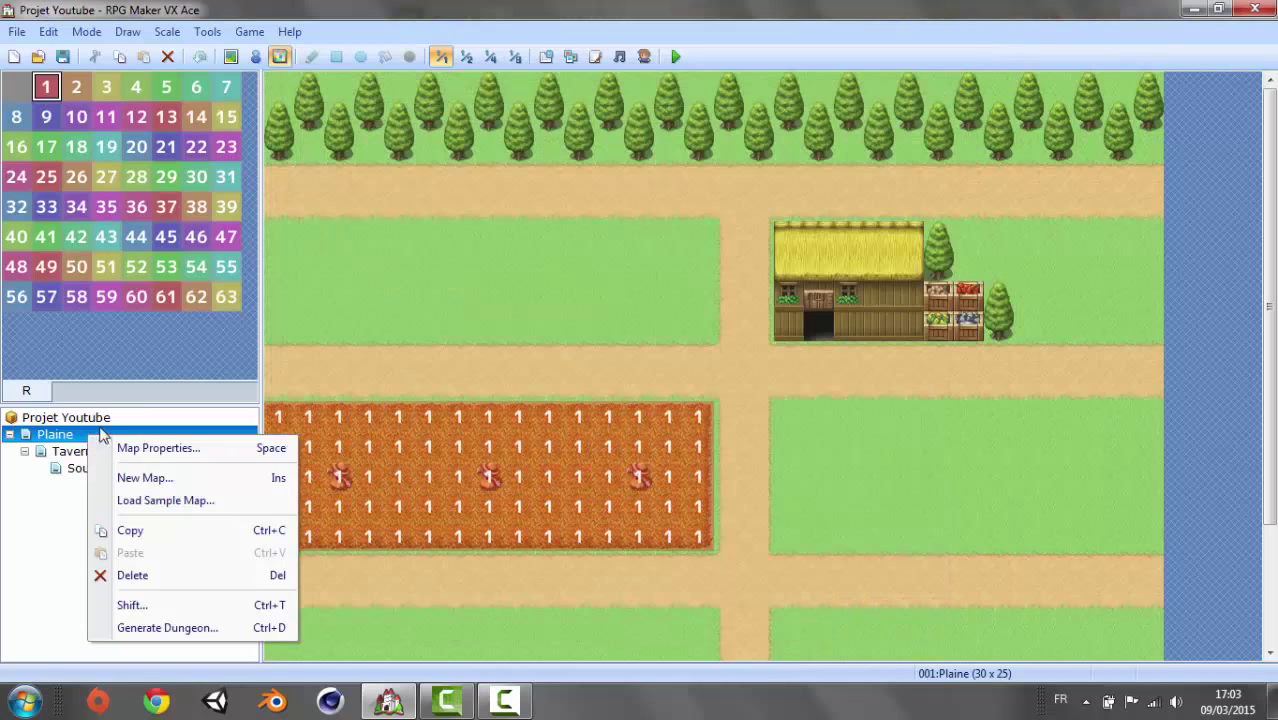
click(222, 445)
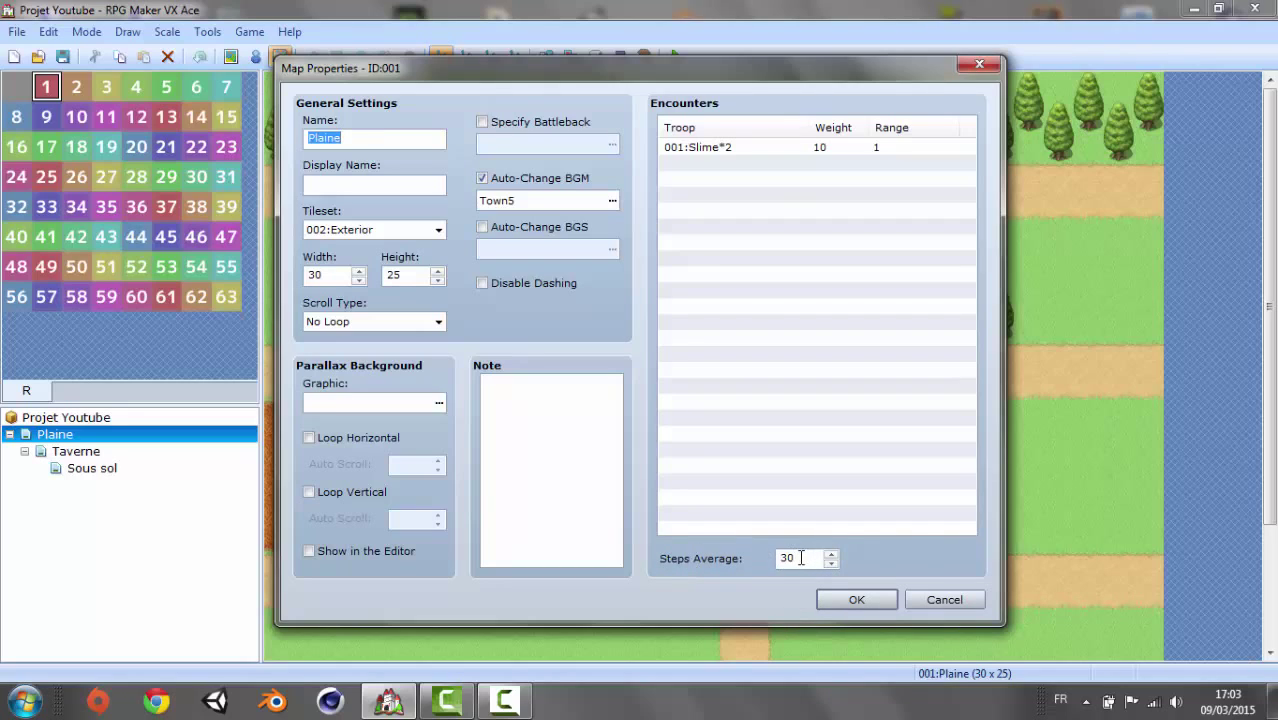
double_click(800, 558)
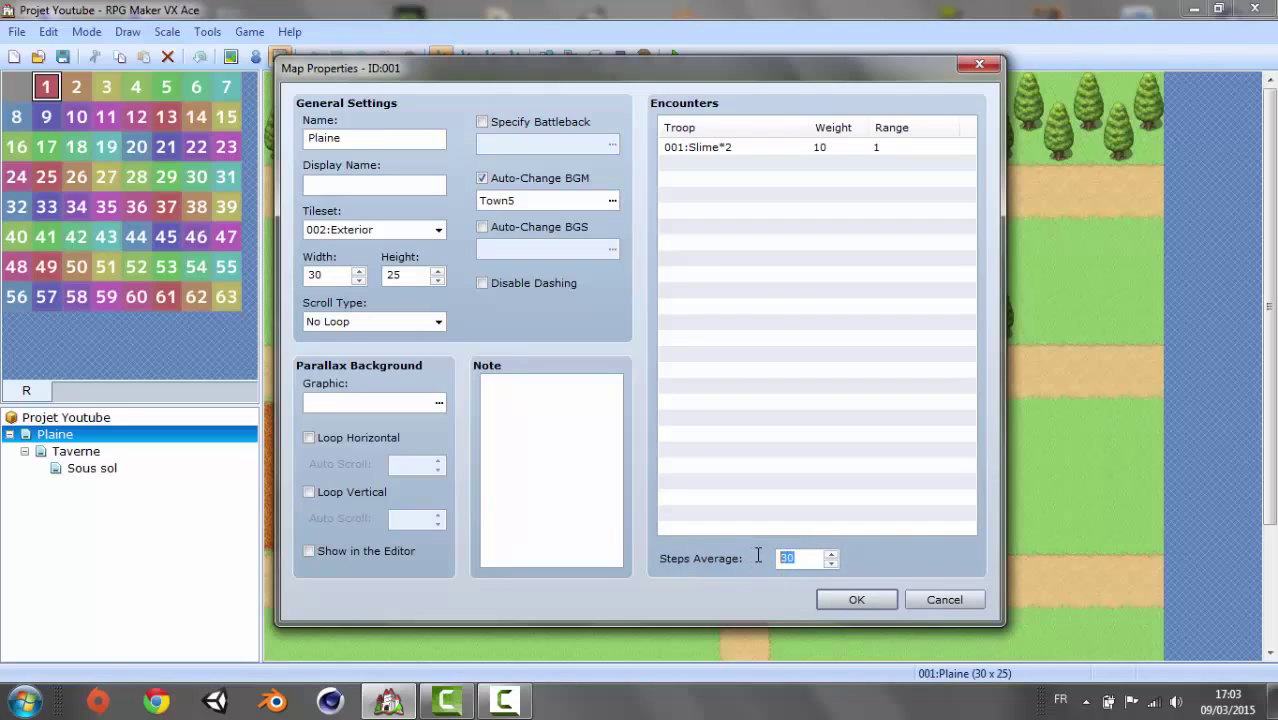
click(806, 564)
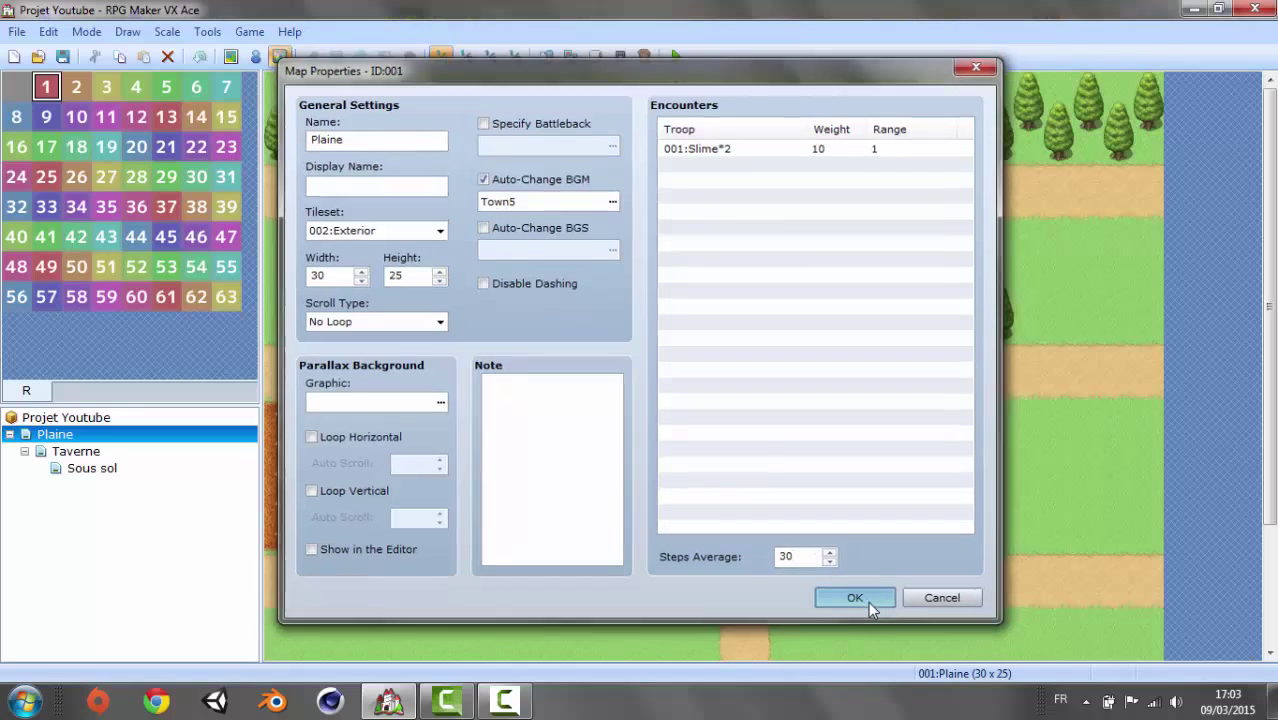
click(866, 600)
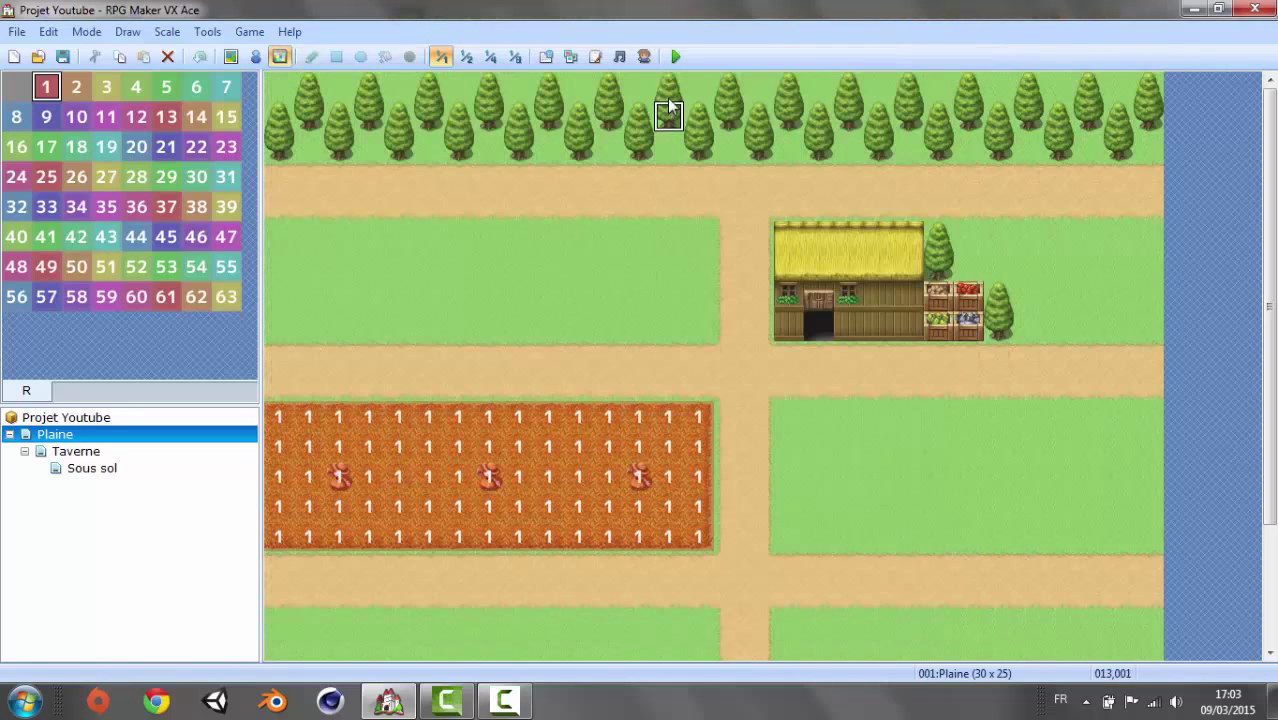
- Save the project and launch a playtest, starting a new game
click(678, 56)
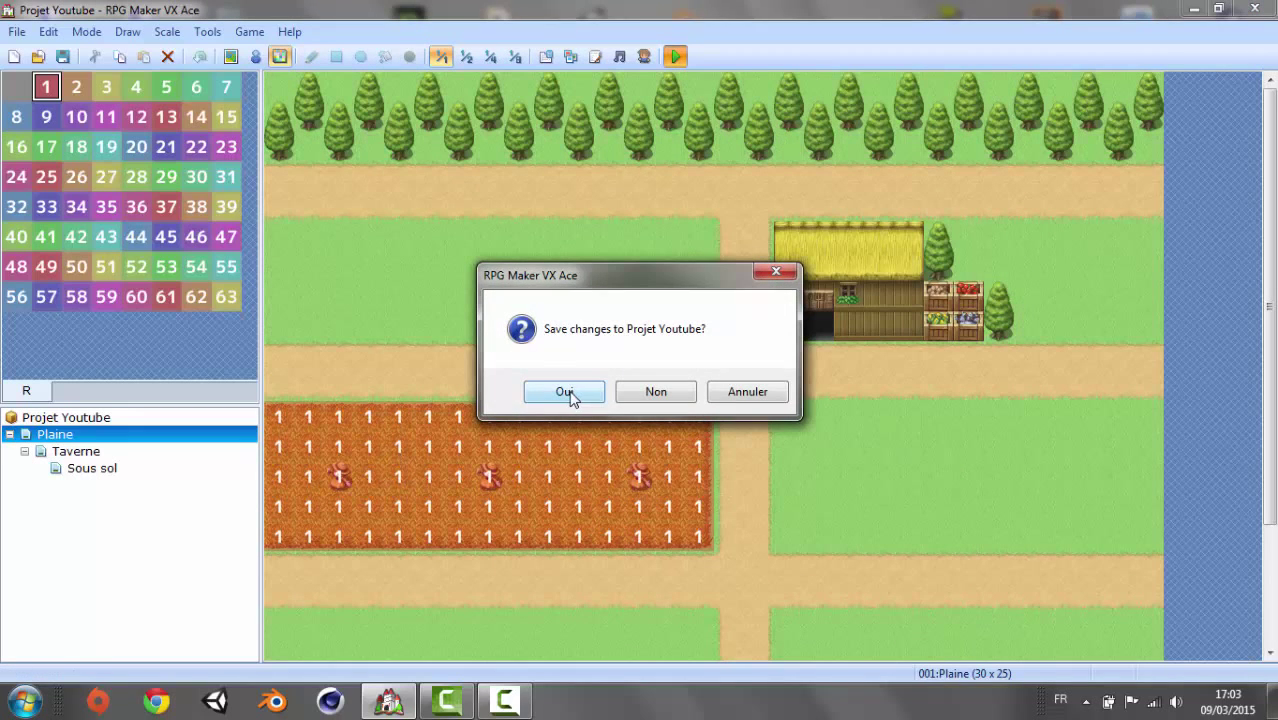
click(567, 393)
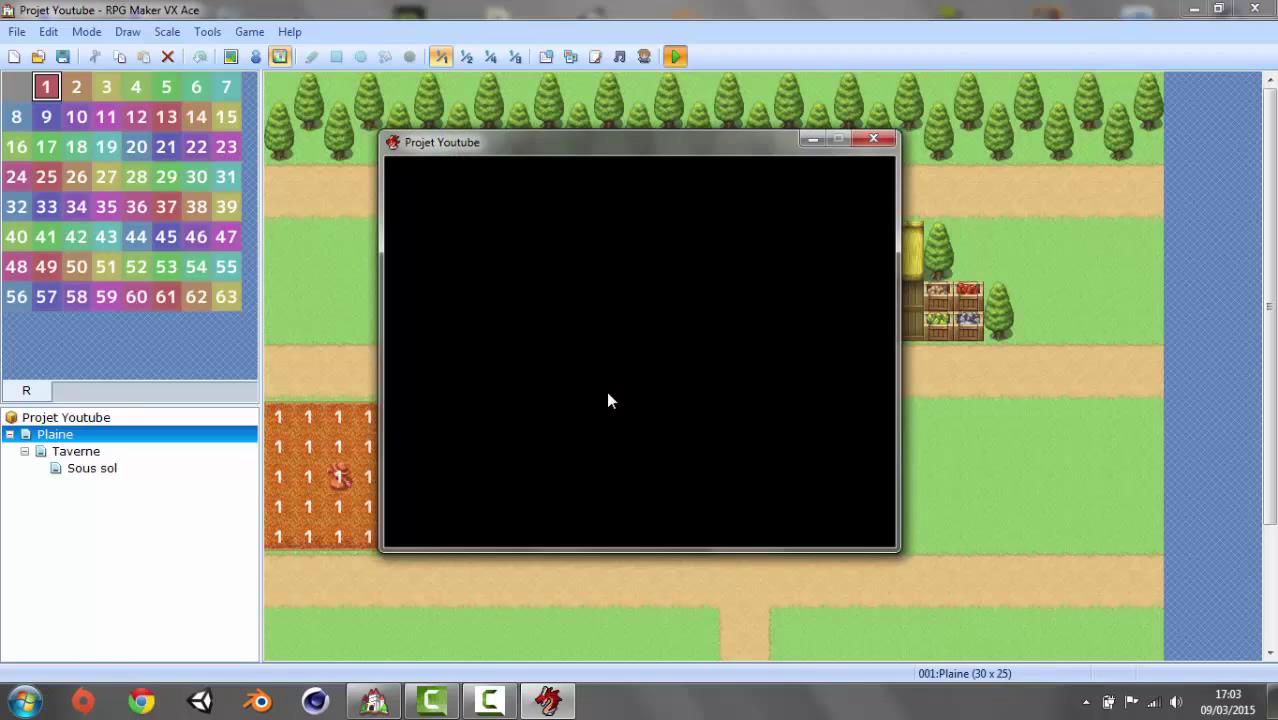
key(Return)
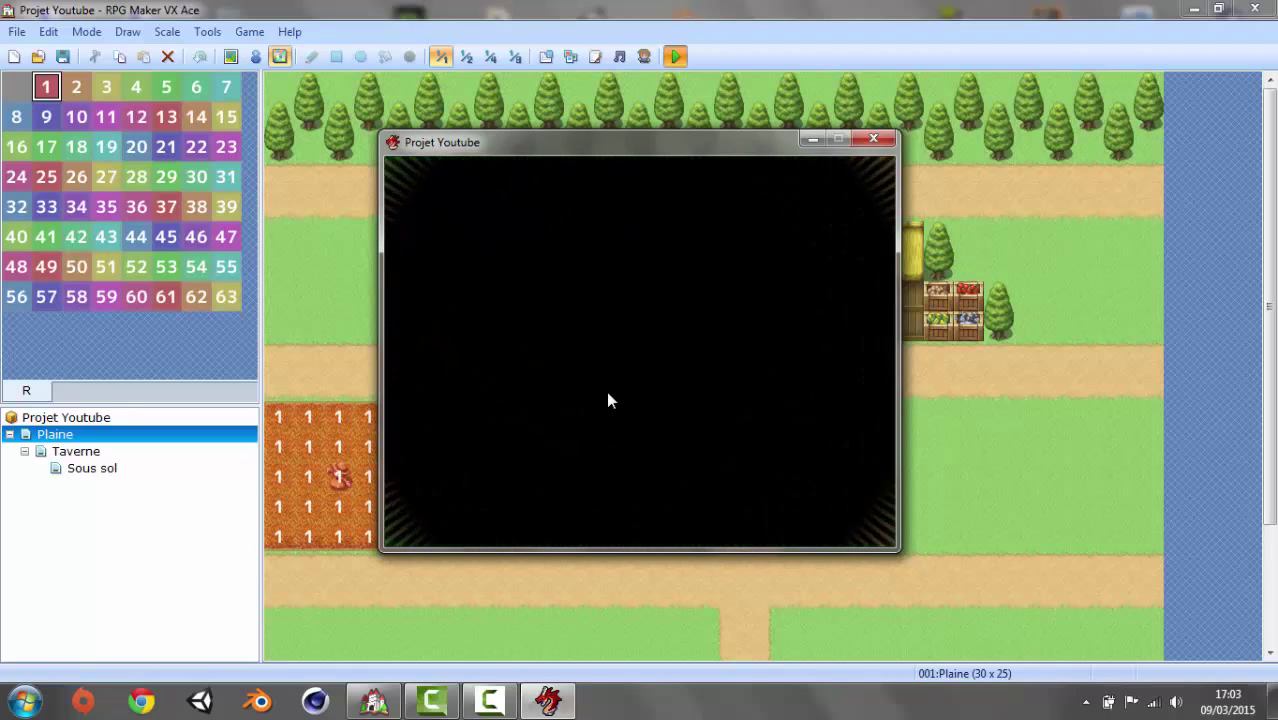
- Fight the Slime*2 encounter, defeat both slimes, and dismiss the victory messages
key(Return)
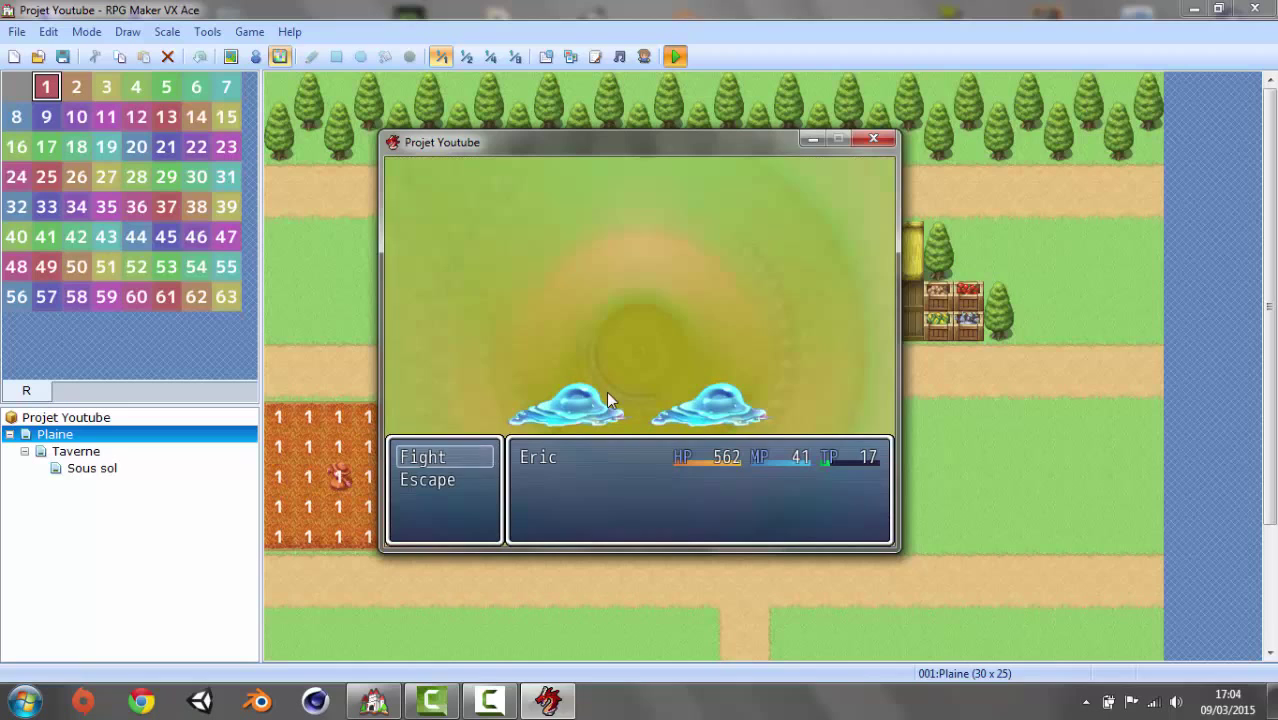
key(Down)
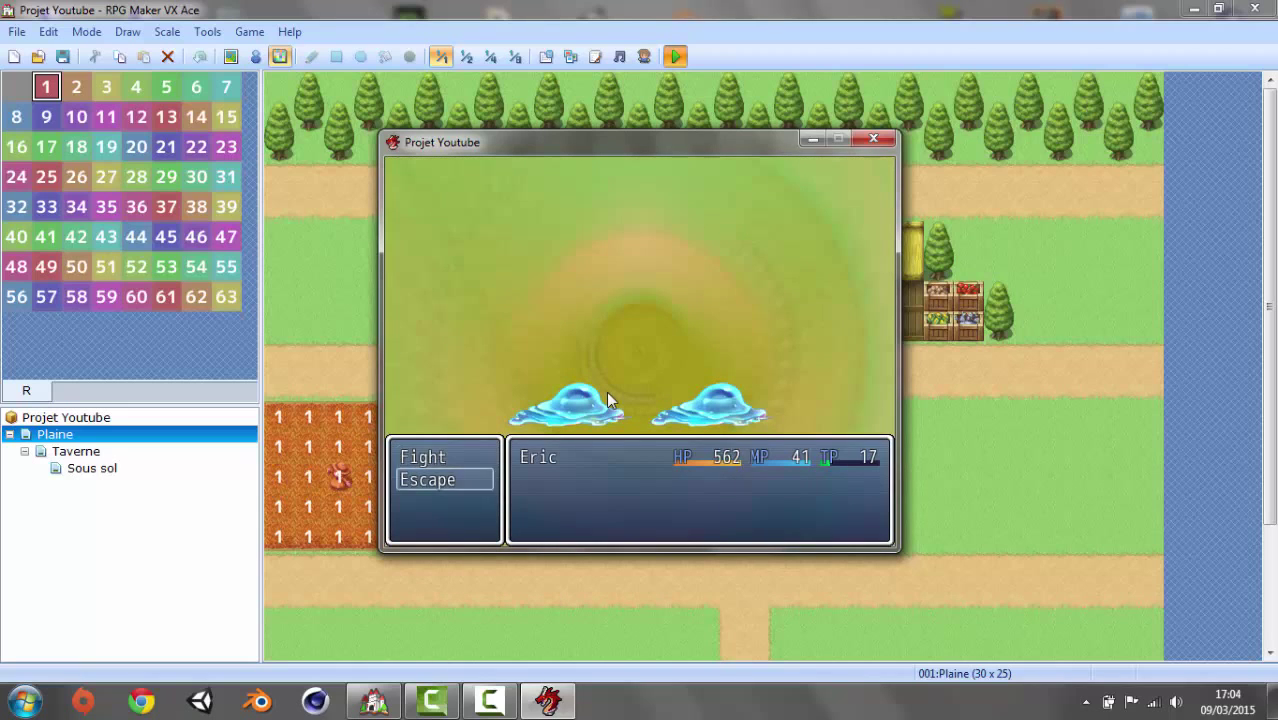
key(Up)
key(Return)
key(Return)
key(Return)
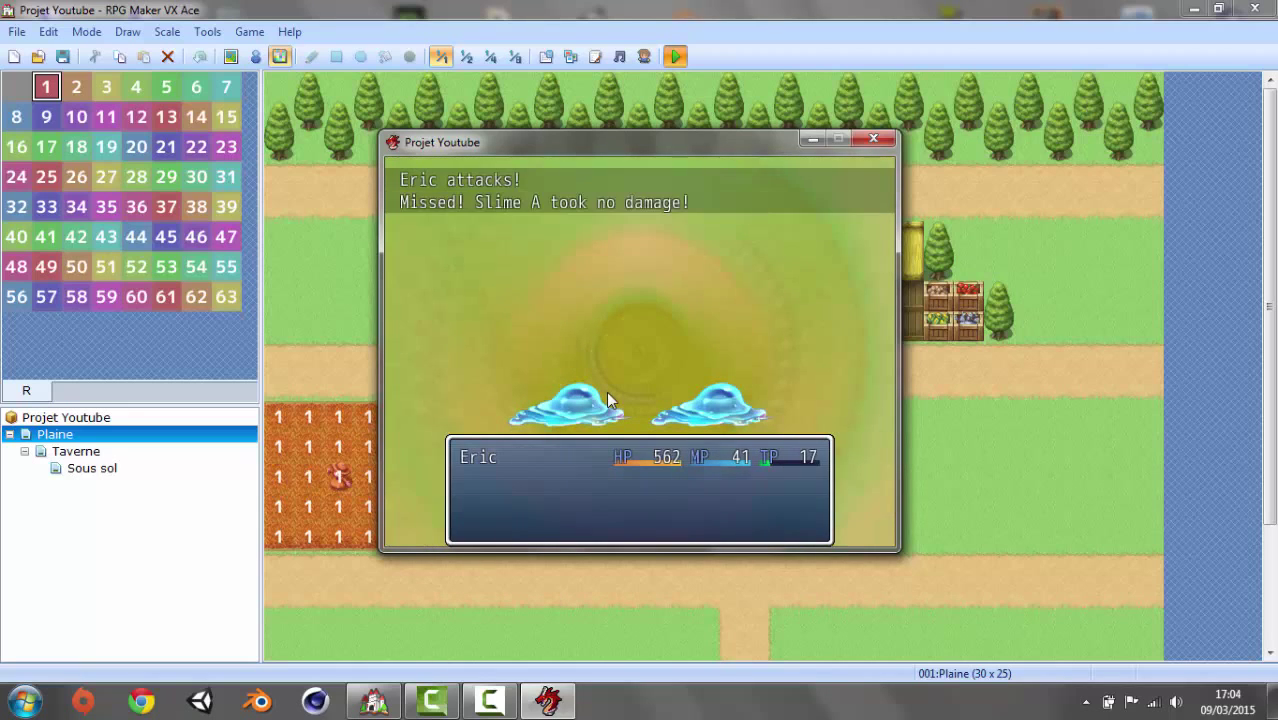
key(Return)
key(Return)
key(Return)
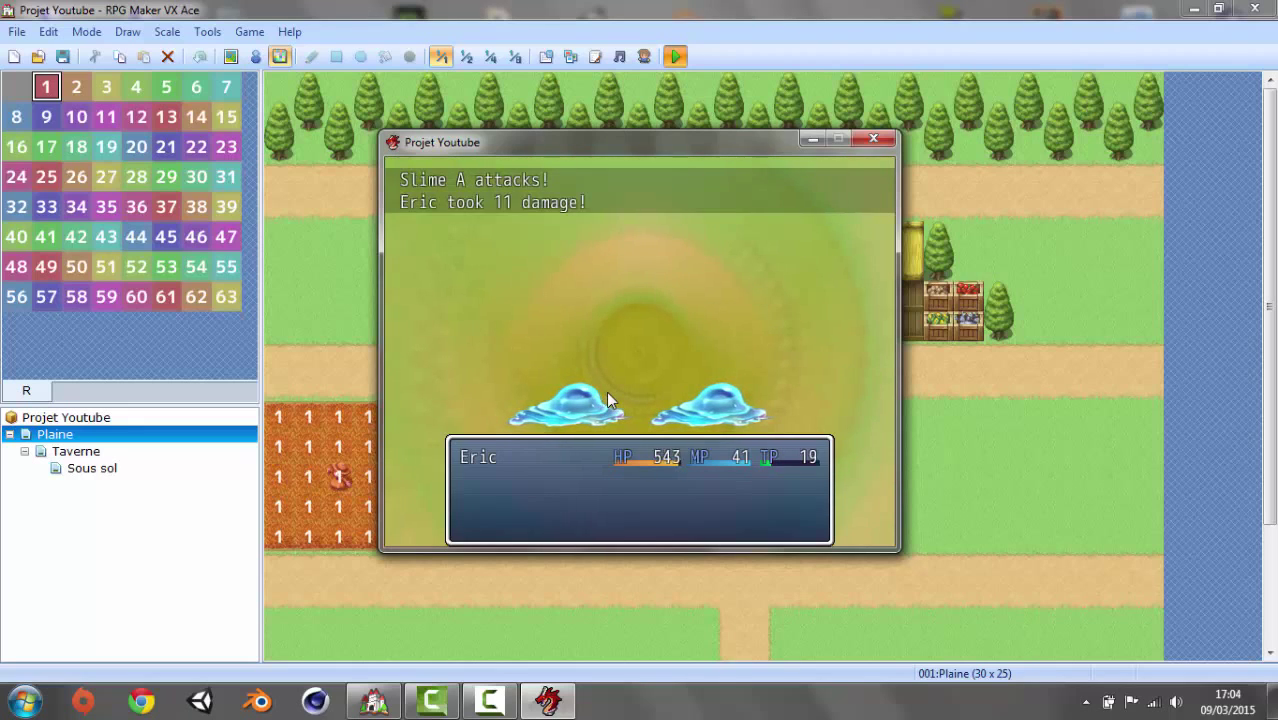
key(Return)
key(Return)
key(Return)
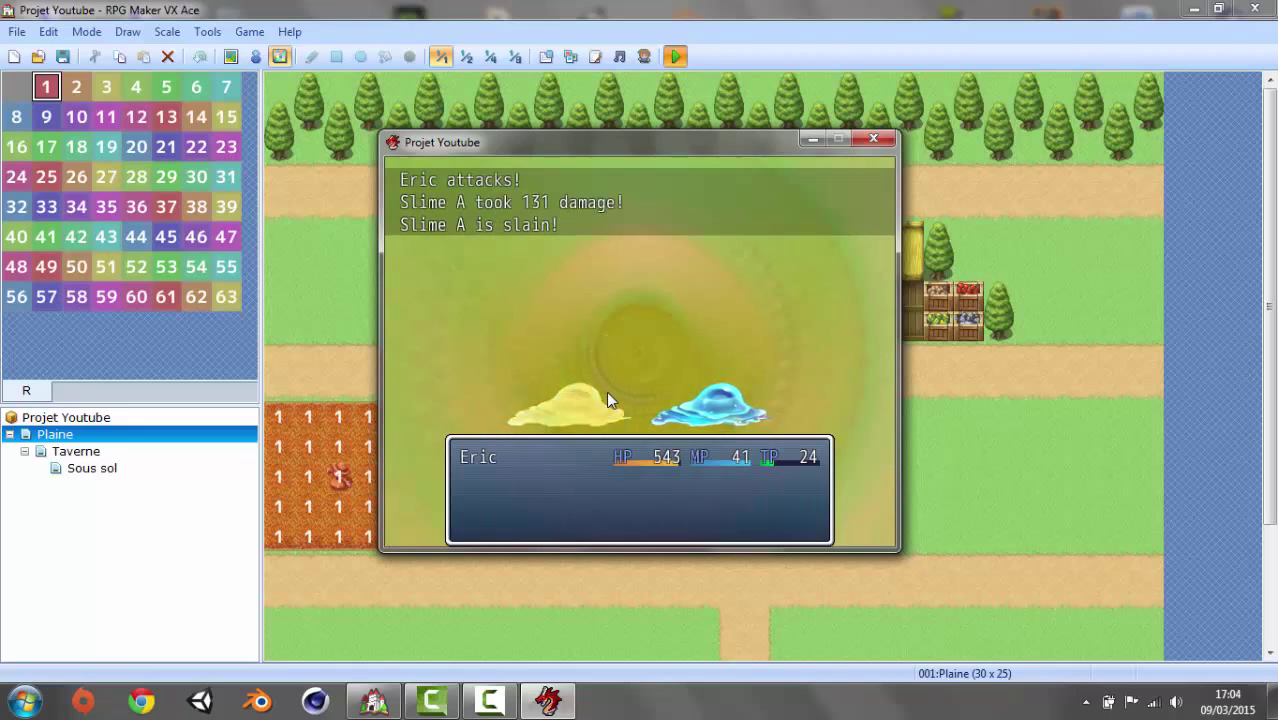
key(Return)
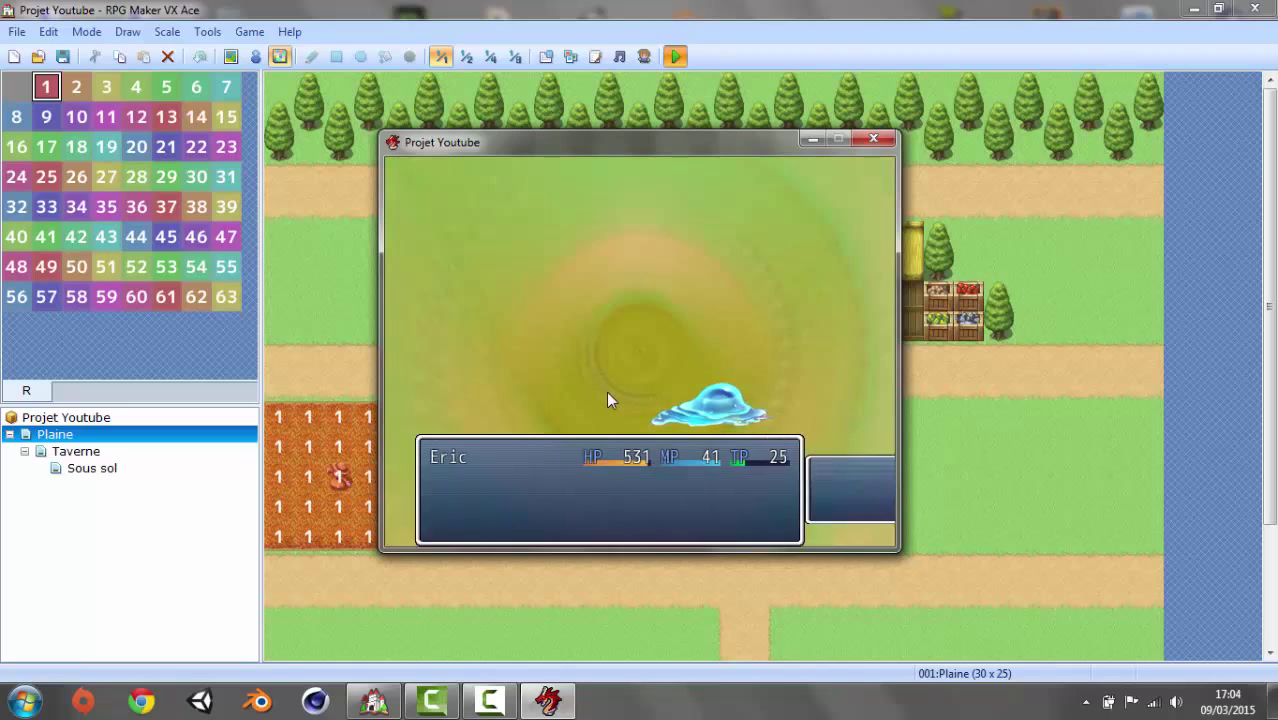
key(Return)
key(Return)
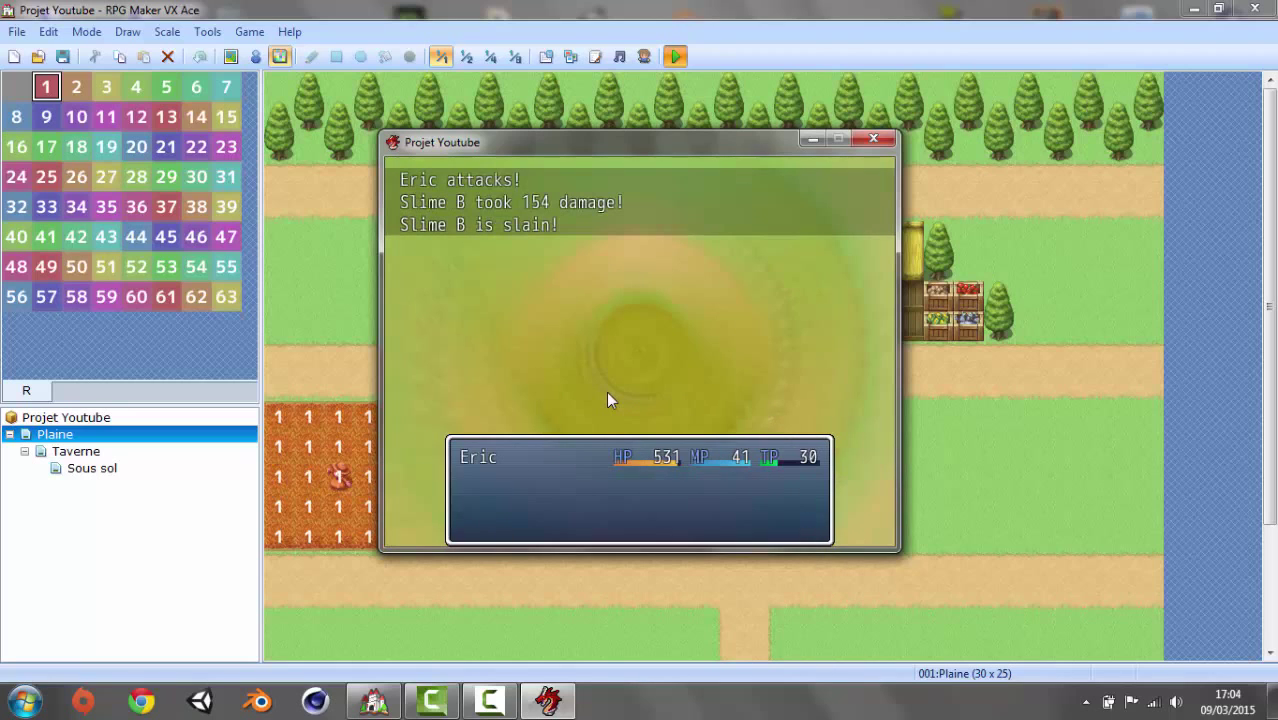
key(Return)
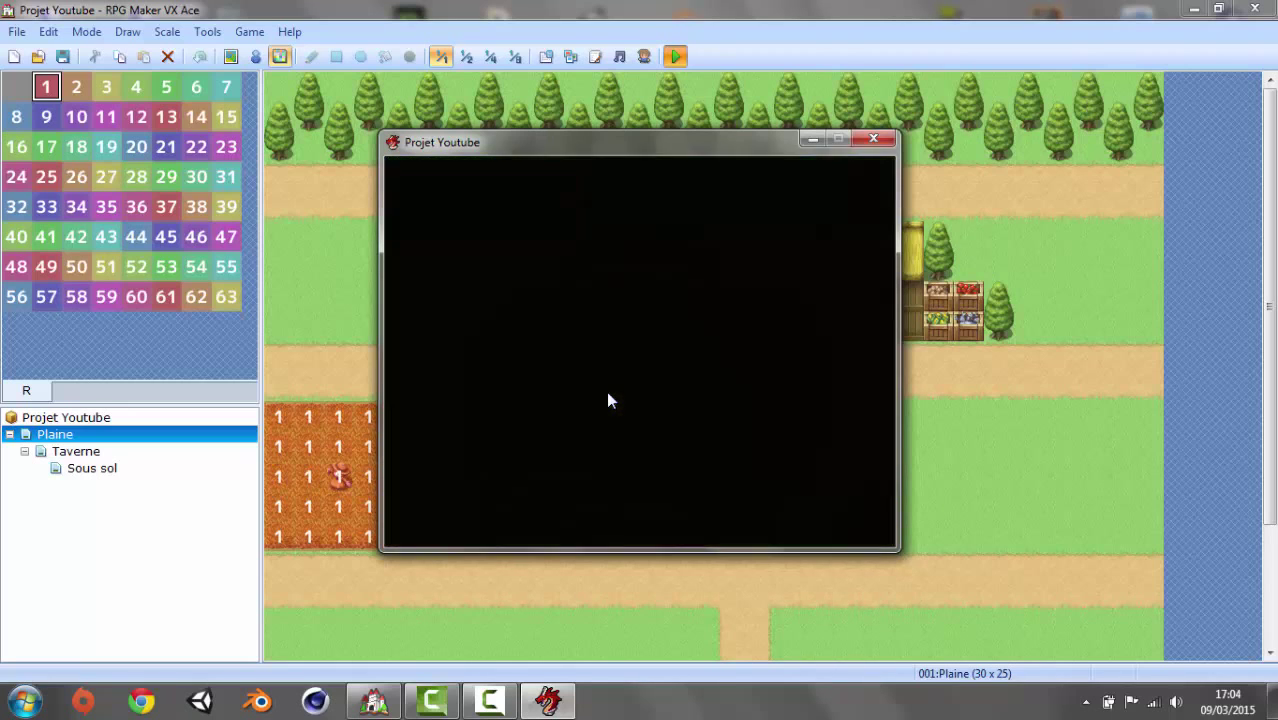
- Walk the hero into a slime encounter and escape from the battle
key(Right)
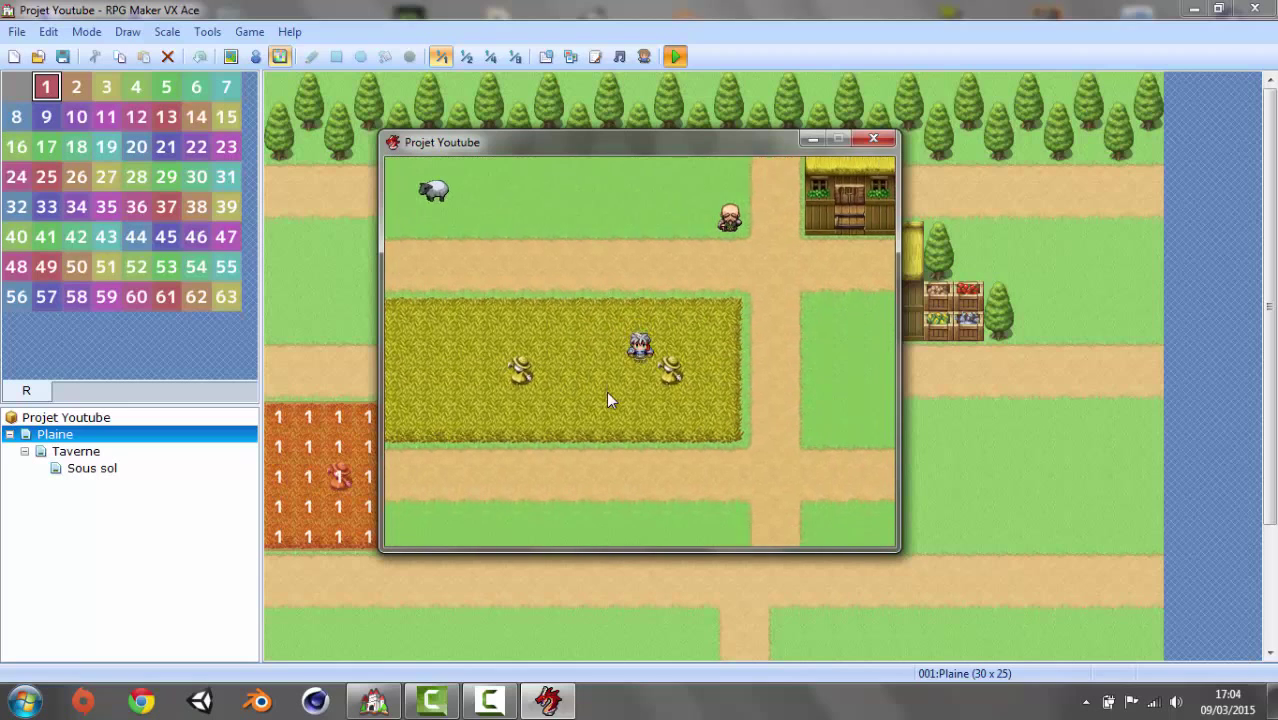
key(Down)
key(Right)
key(Up)
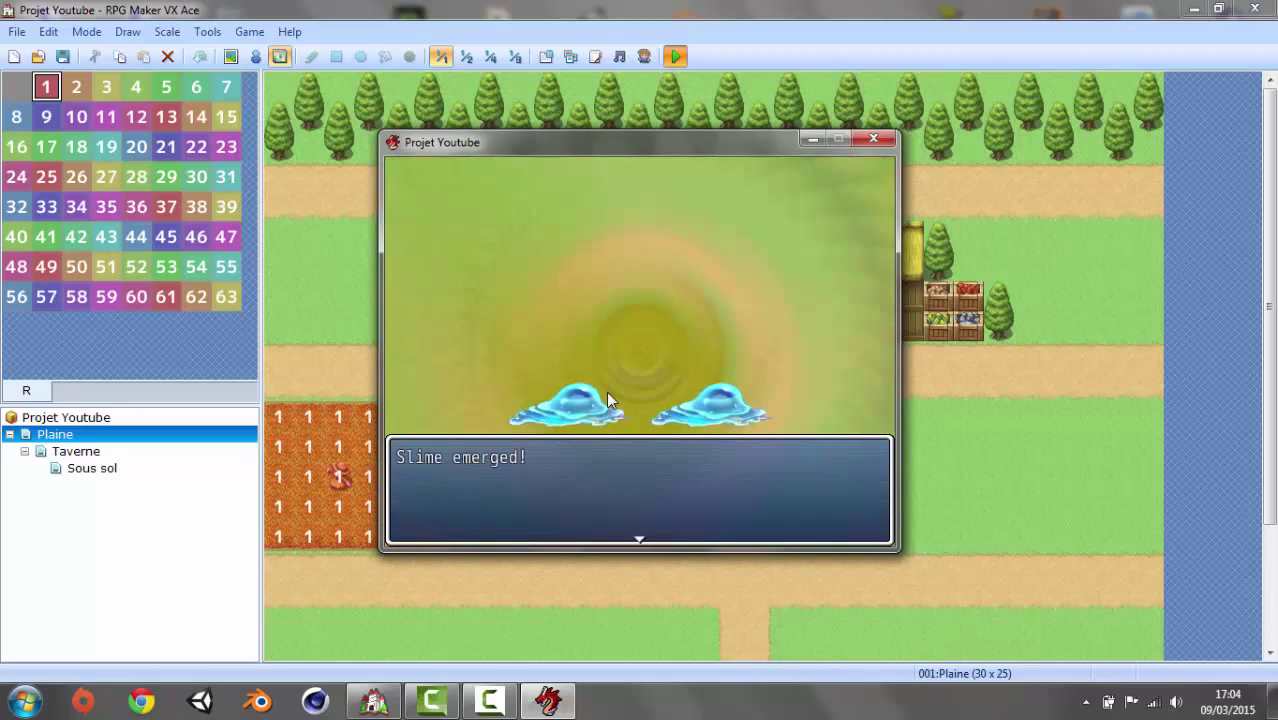
key(Return)
key(Down)
key(Return)
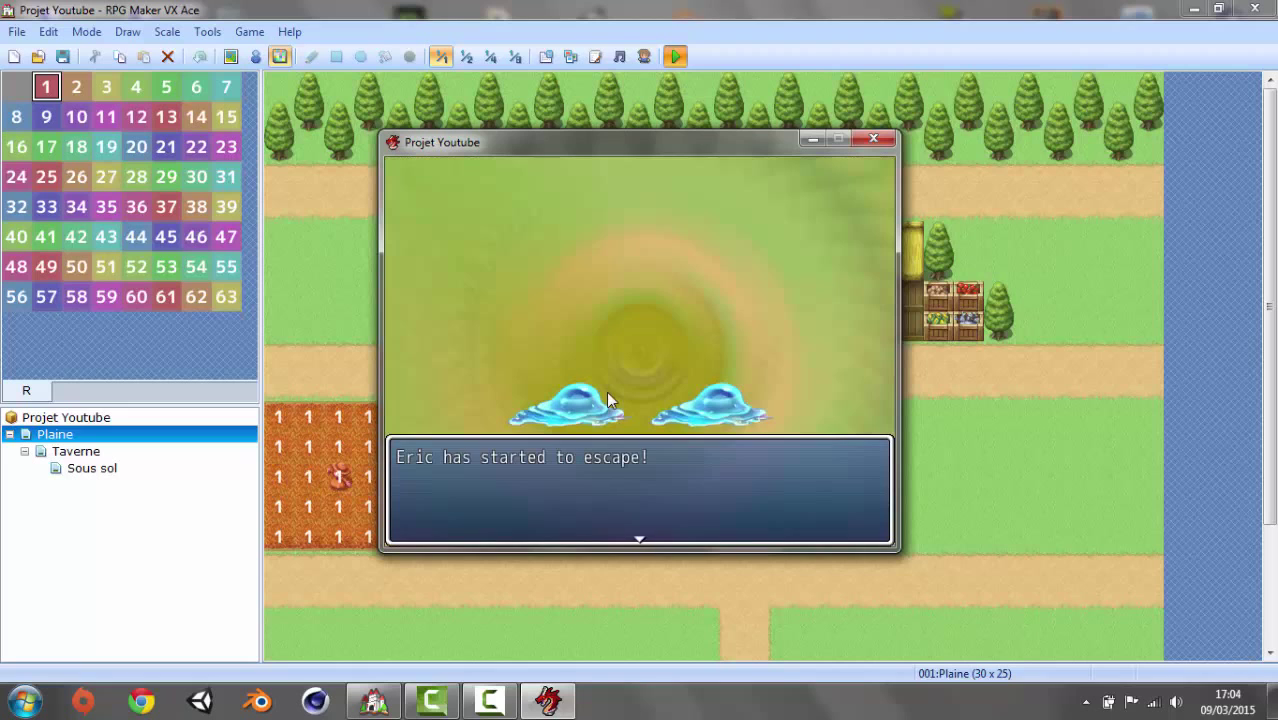
key(Return)
- Walk the hero along the path, around the thatched house and past the field
key(Up)
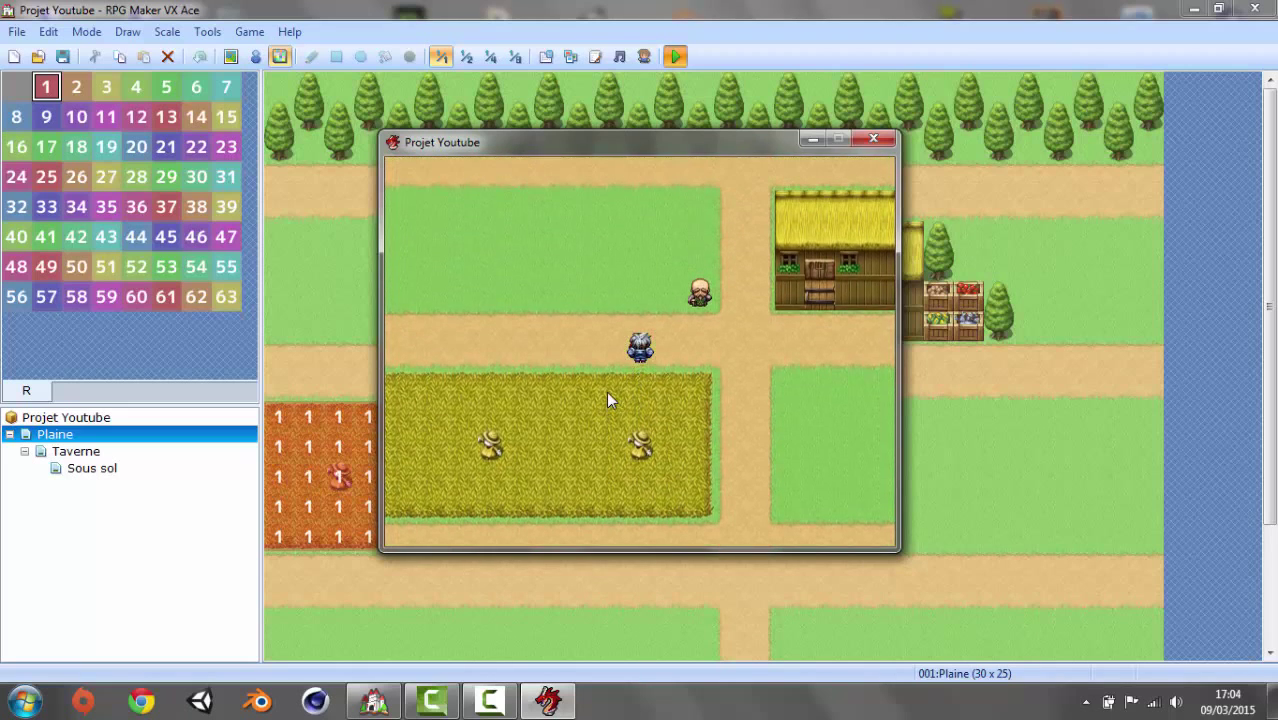
key(Left)
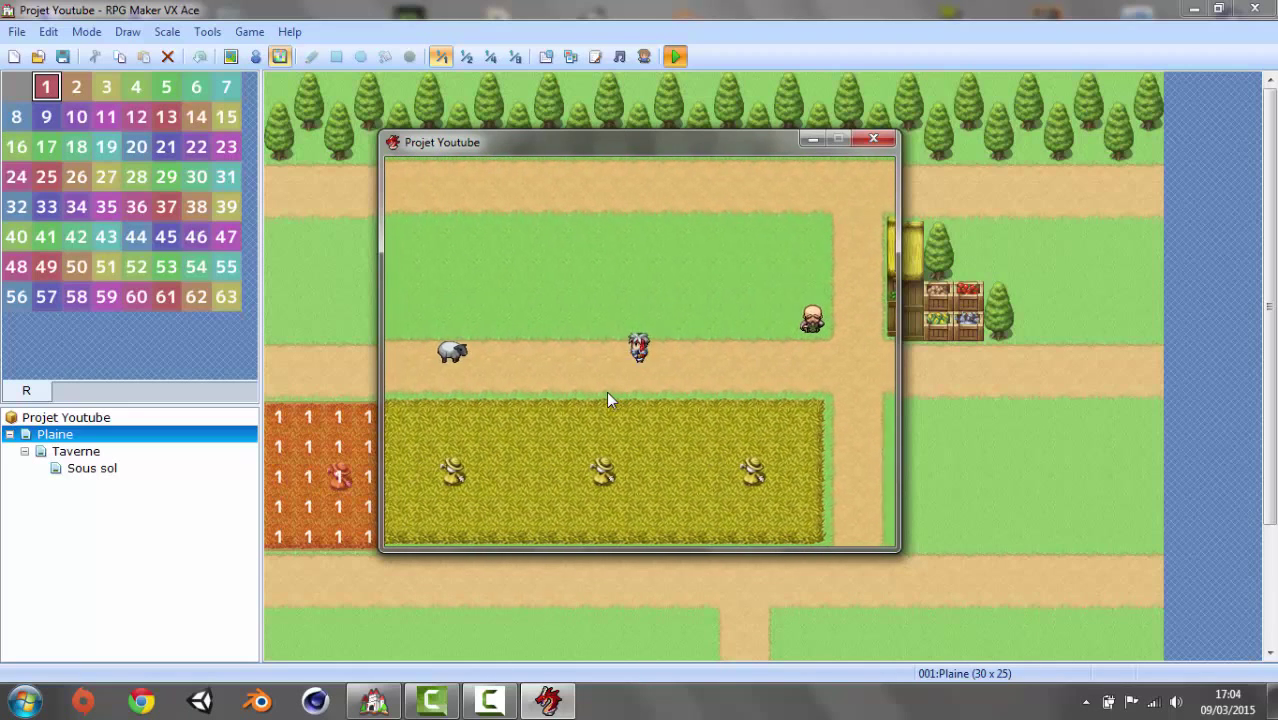
key(Left)
key(Up)
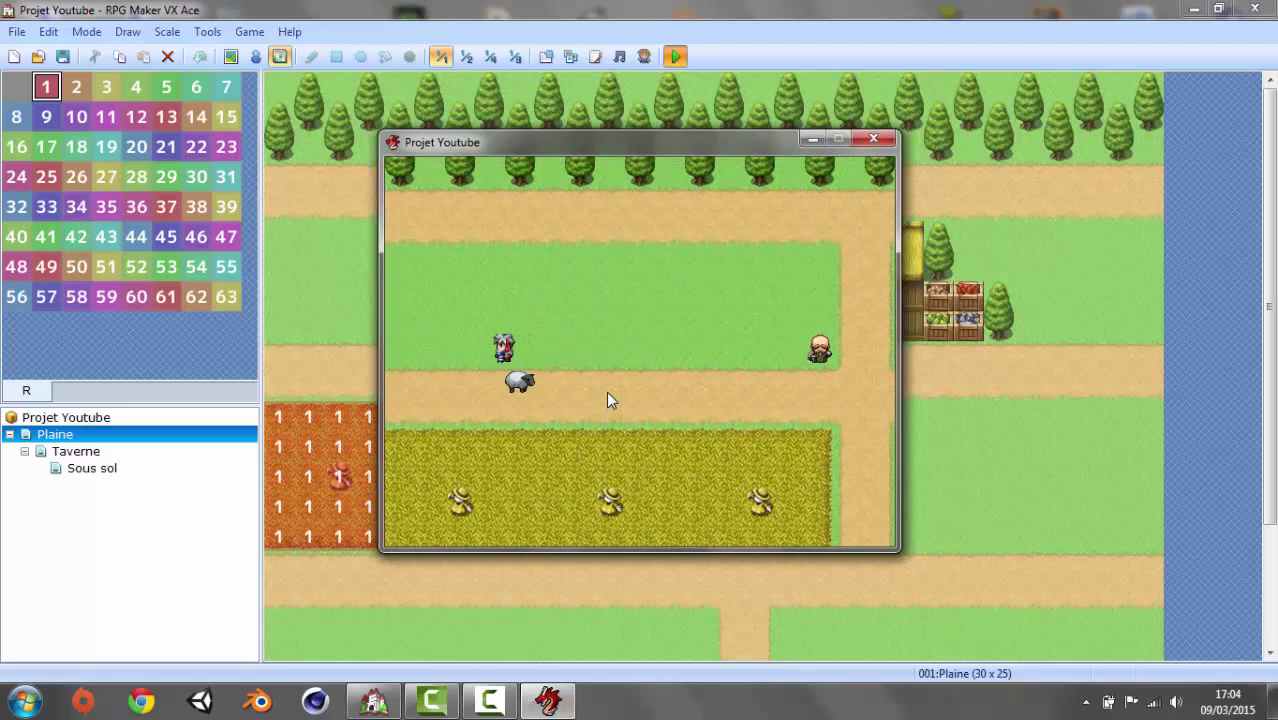
key(Right)
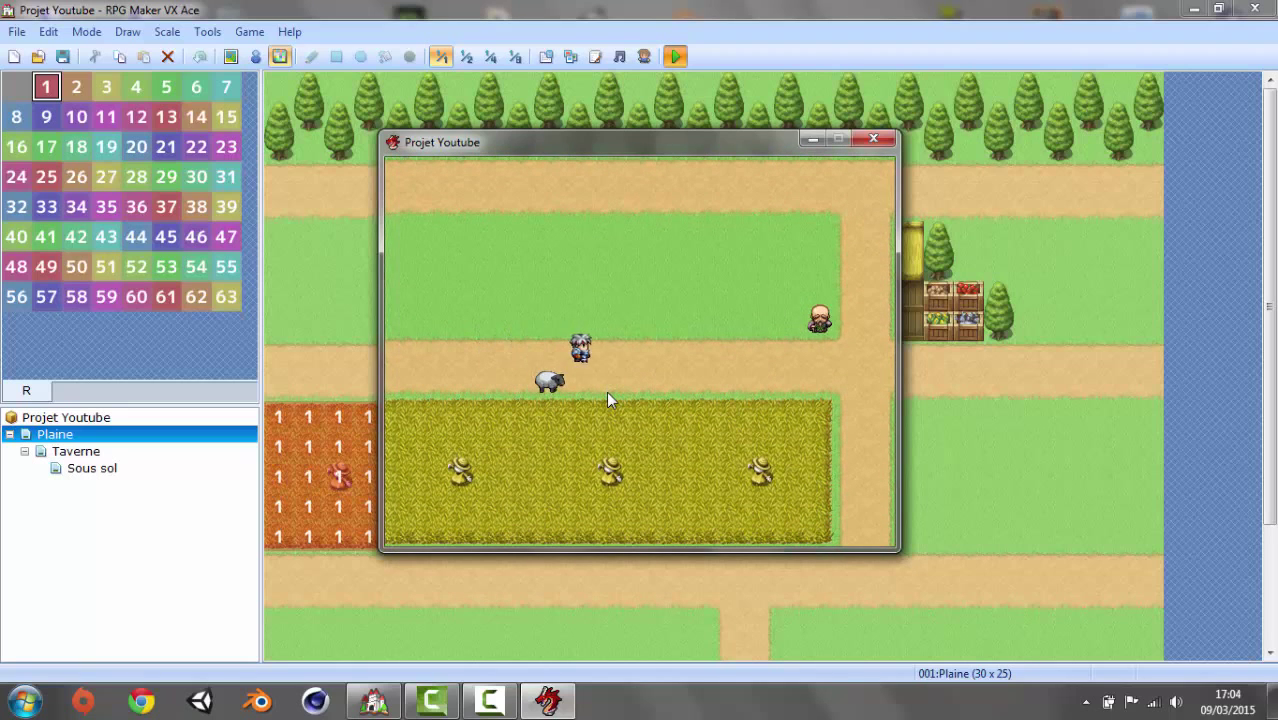
key(Right)
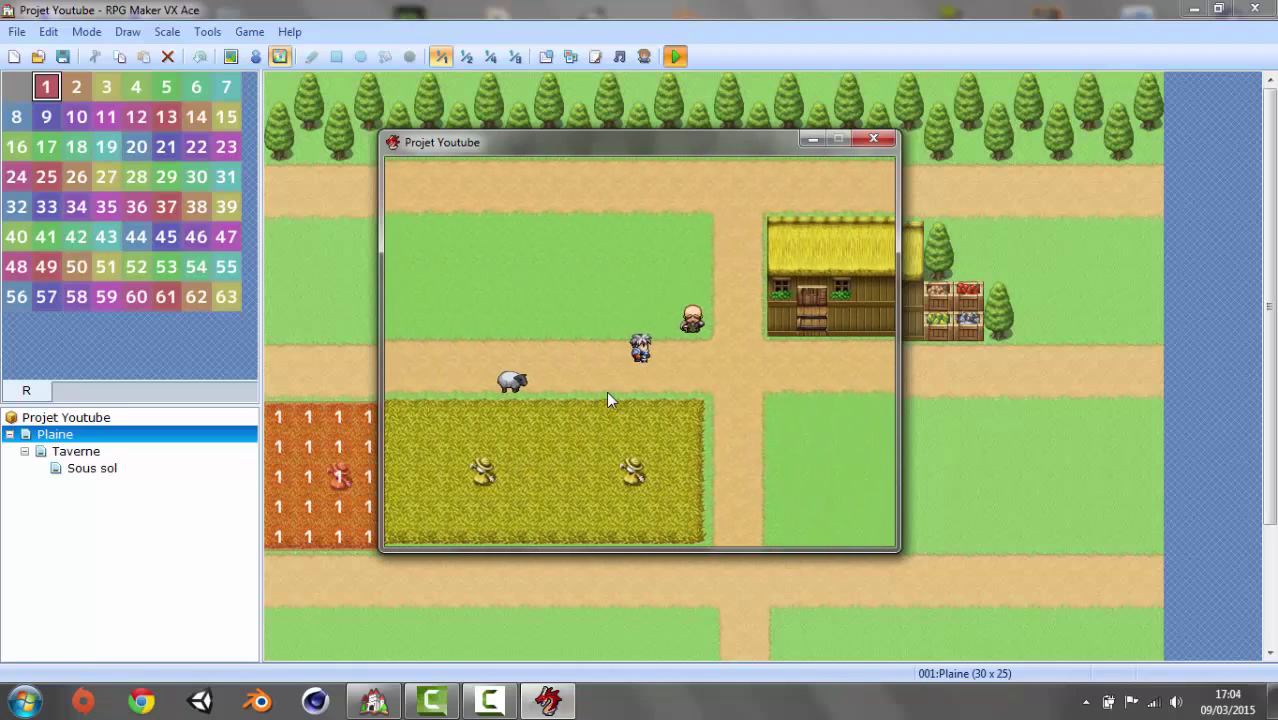
key(Right)
key(Down)
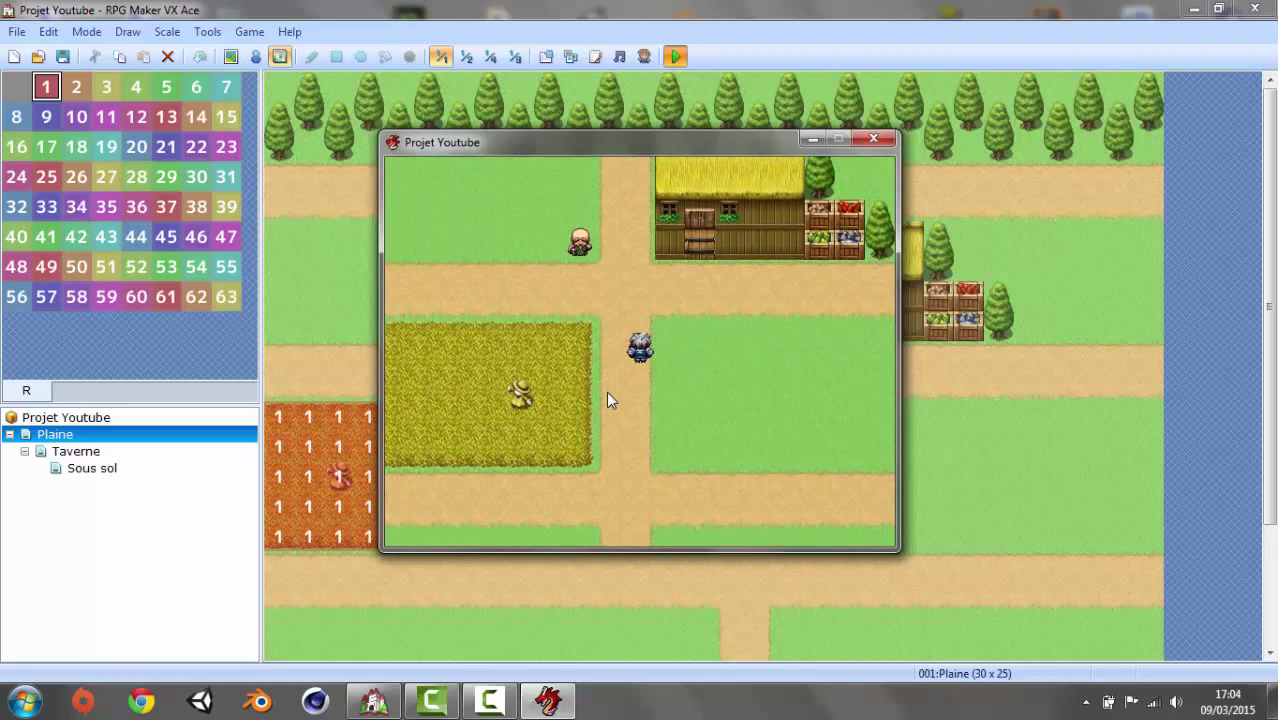
key(Up)
key(Right)
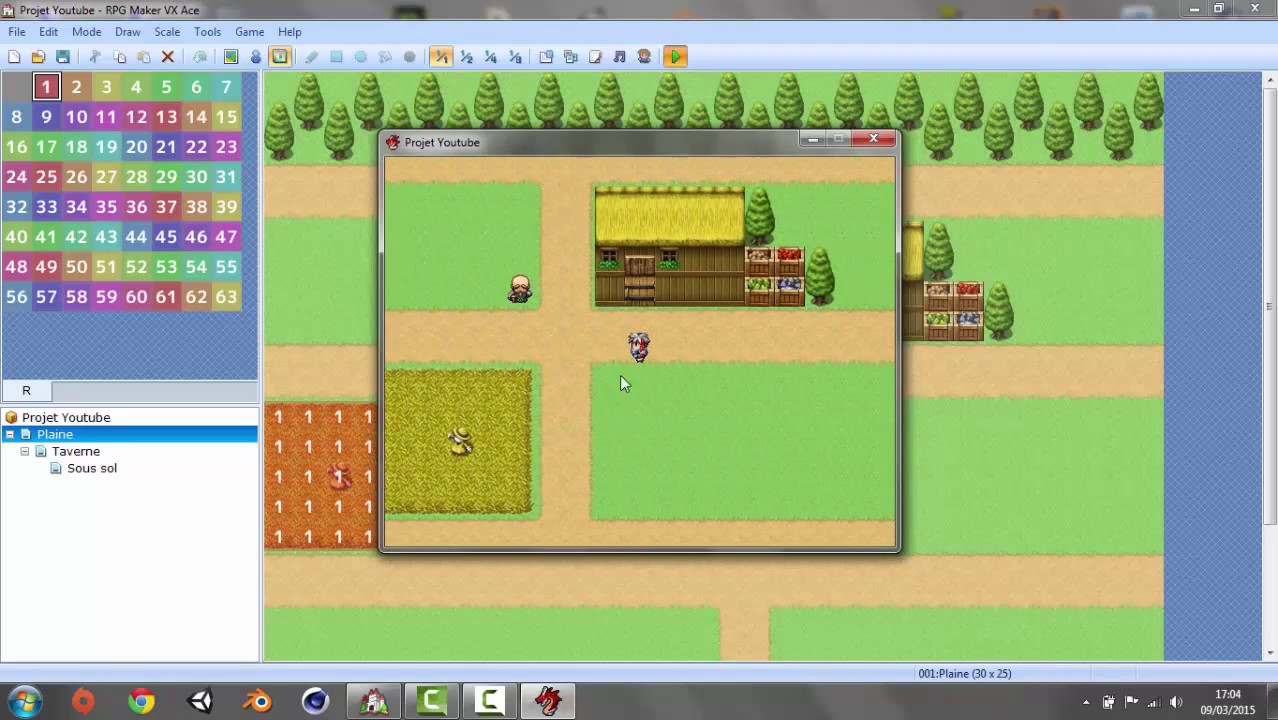
- Open and close the in-game menu, walk toward the tree row, and end the test play
key(Escape)
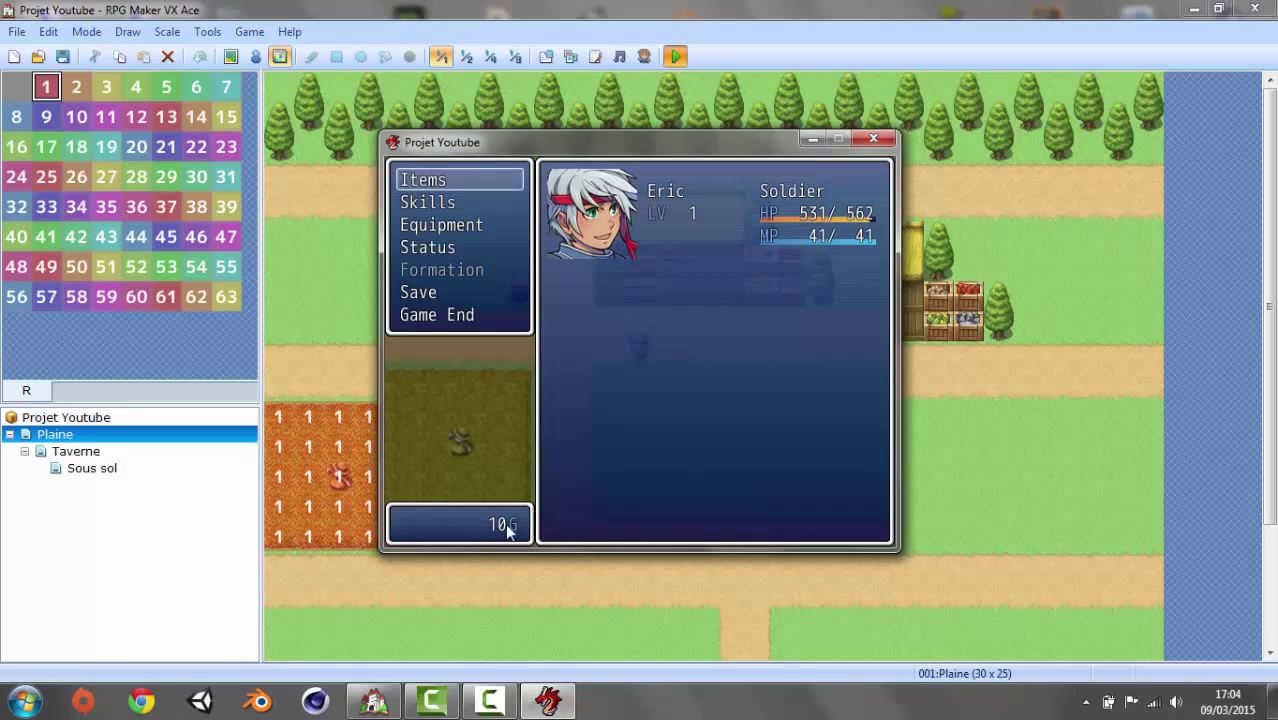
key(Down)
key(Down)
key(Down)
key(Down)
key(Down)
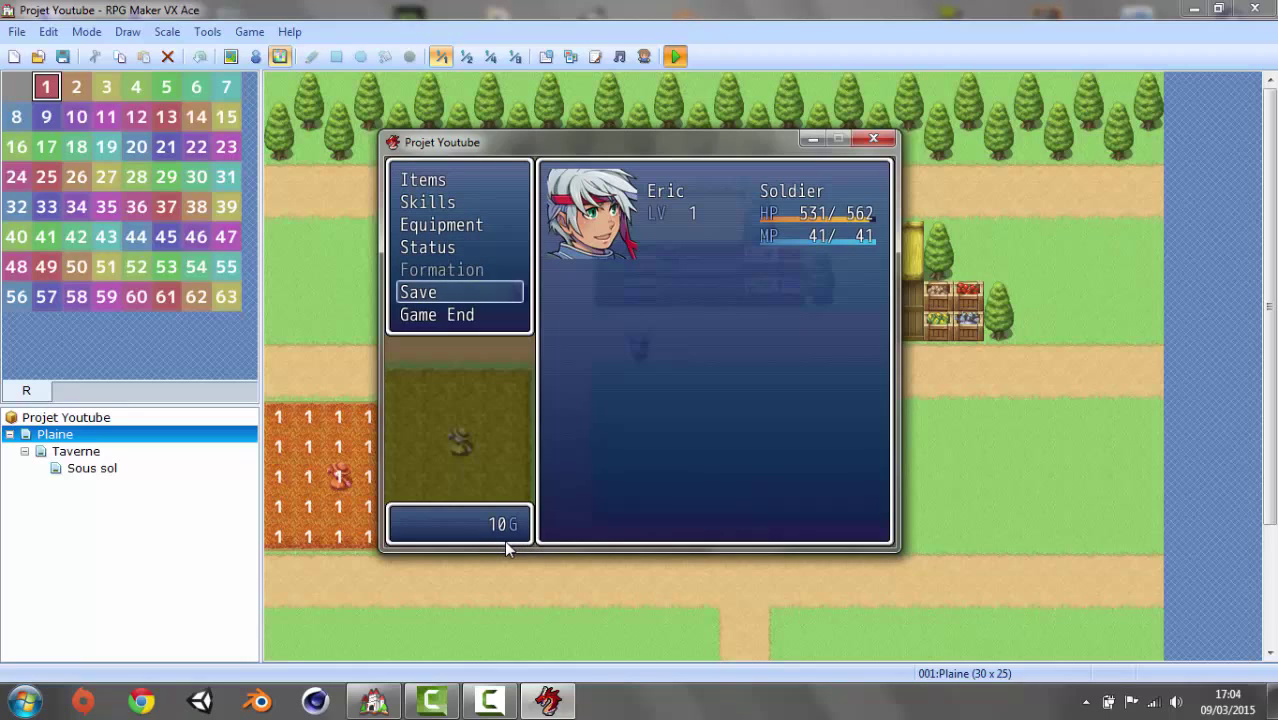
key(Escape)
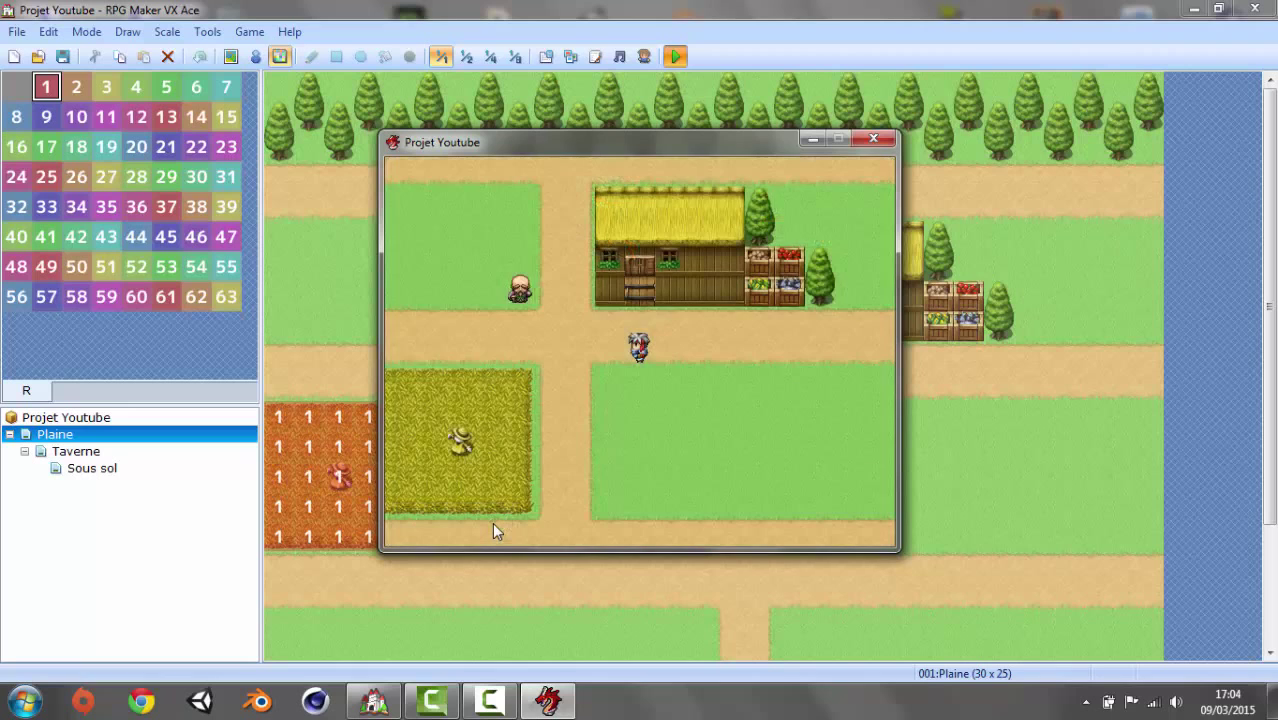
key(Left)
key(Left)
key(Up)
key(Up)
key(Up)
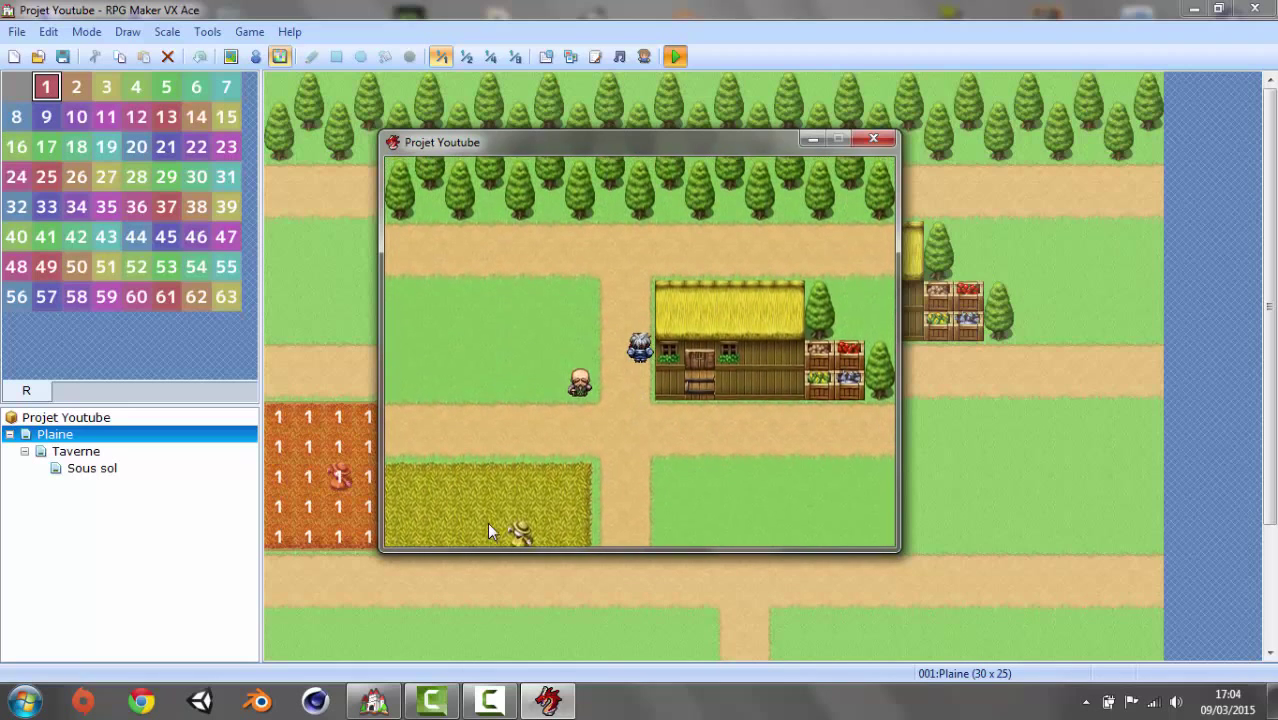
key(Left)
key(Left)
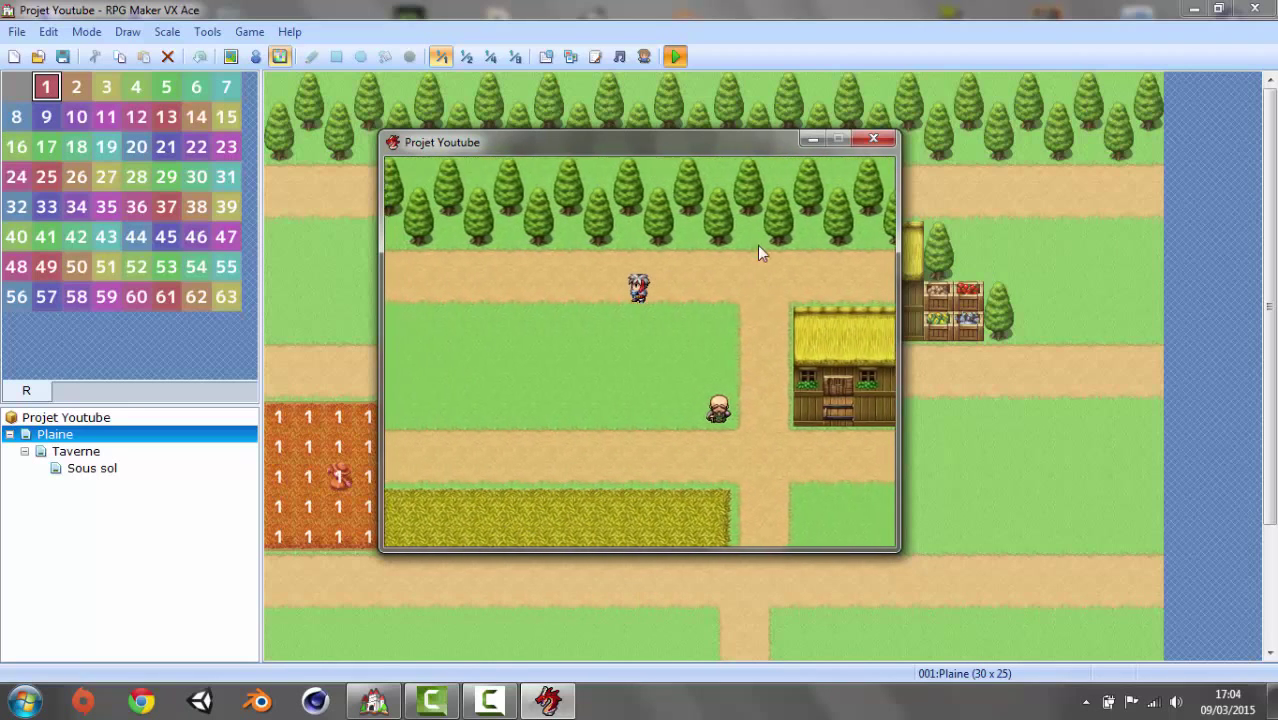
click(873, 136)
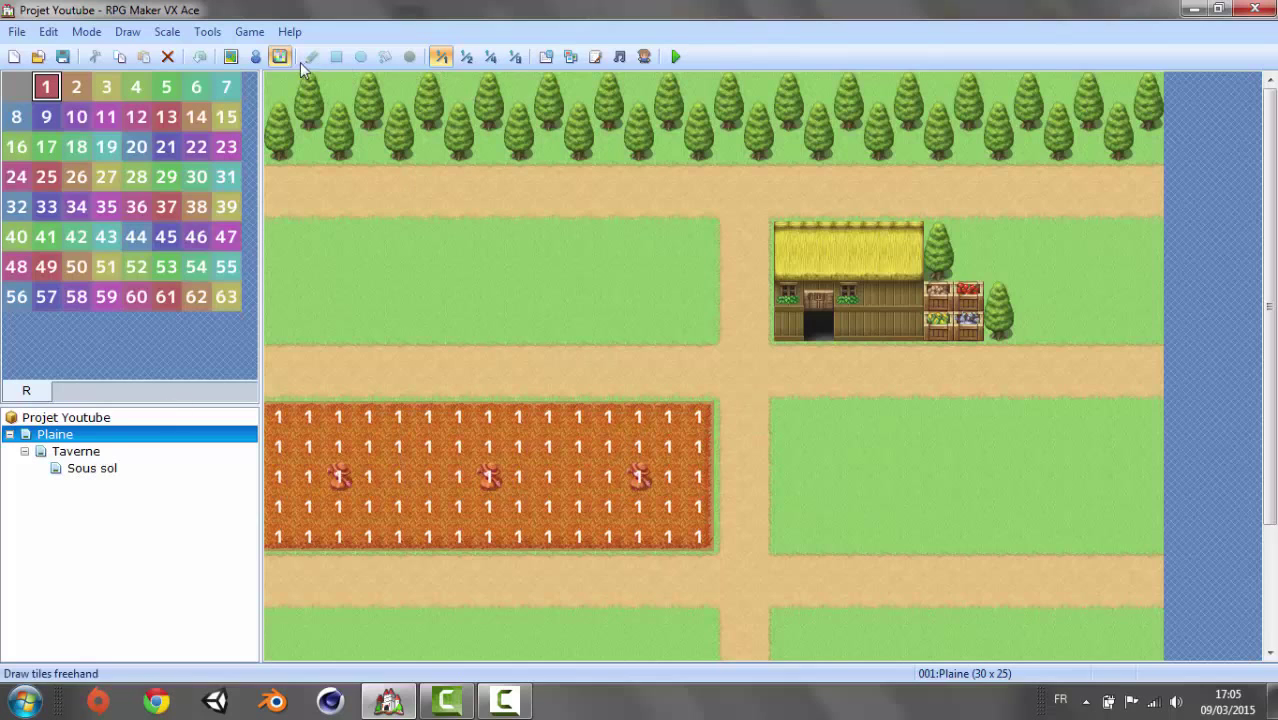
- Toggle event and region modes, switch to the Sous sol map, and select region 1
click(256, 57)
click(280, 57)
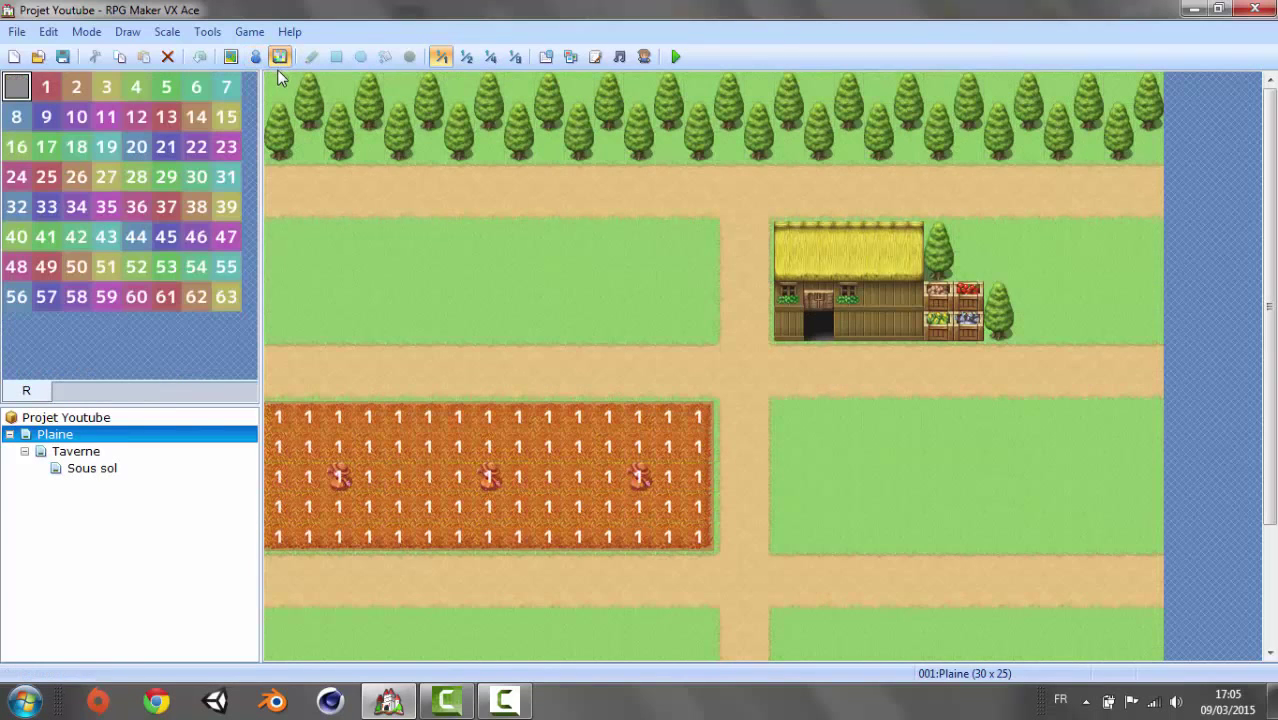
click(92, 470)
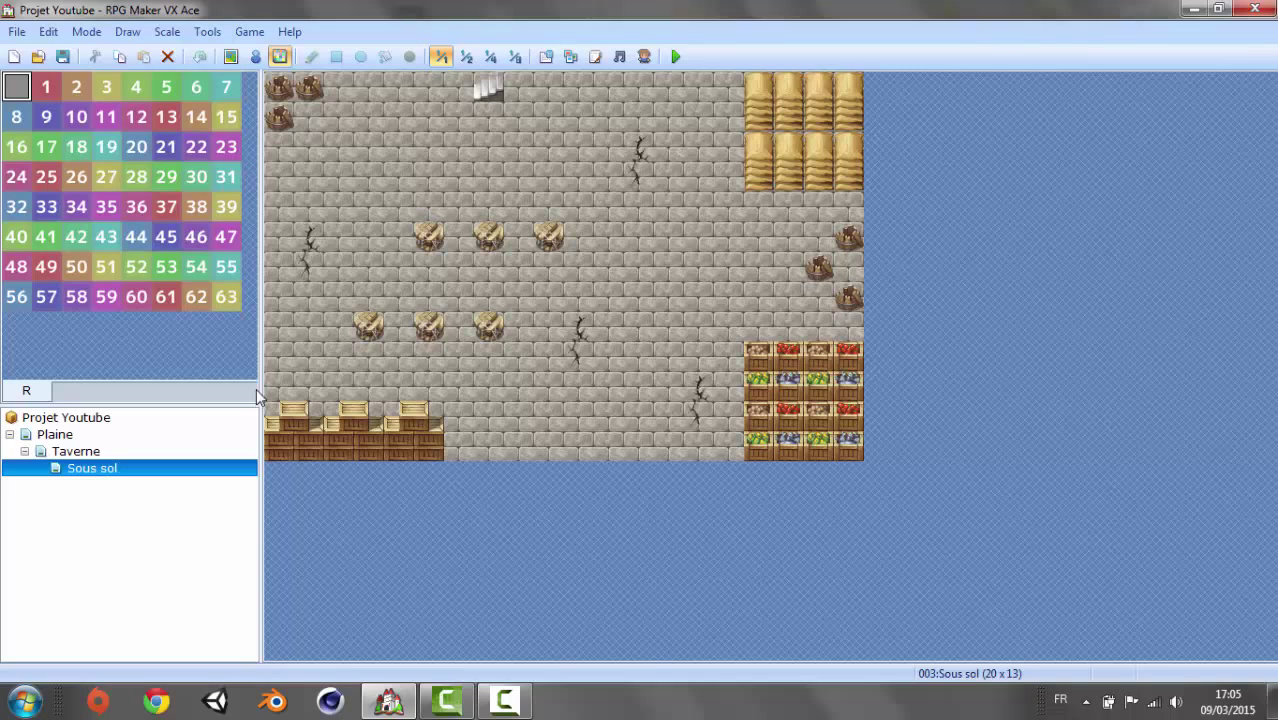
click(54, 88)
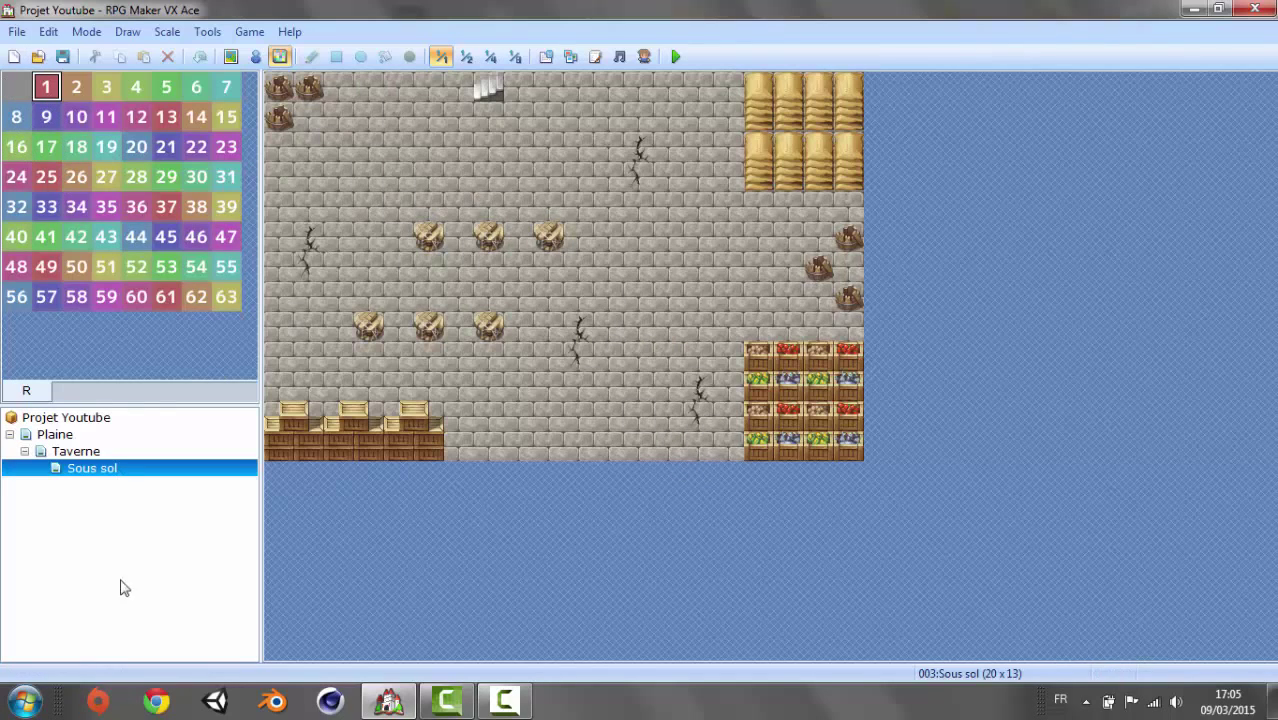
- Open Sous sol's Map Properties, start an encounter, then discard it and close without changes
right_click(100, 470)
click(200, 476)
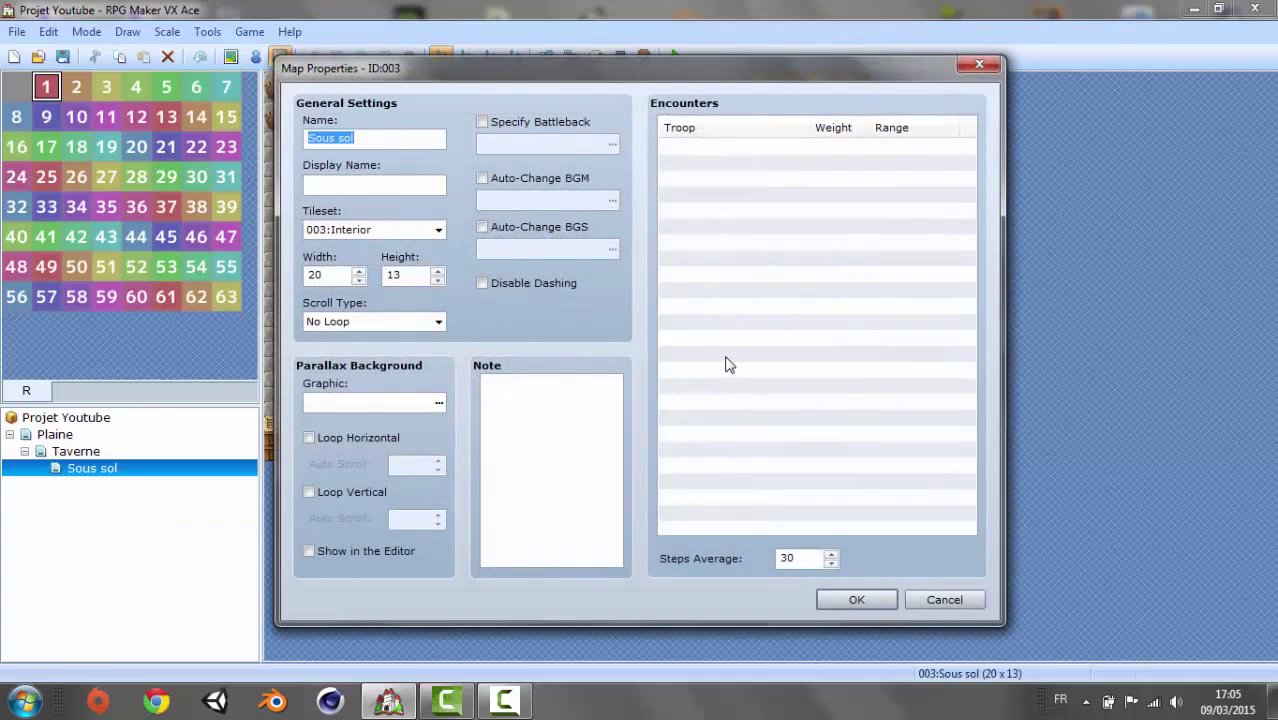
double_click(730, 364)
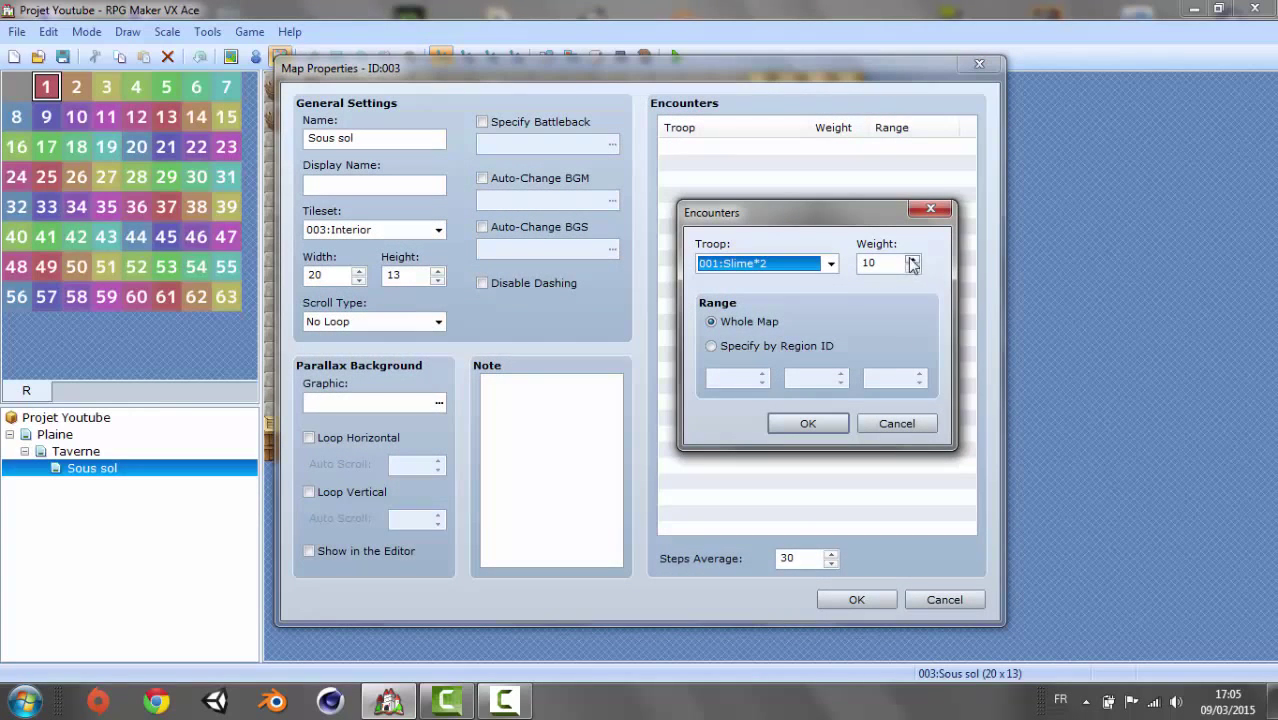
click(932, 212)
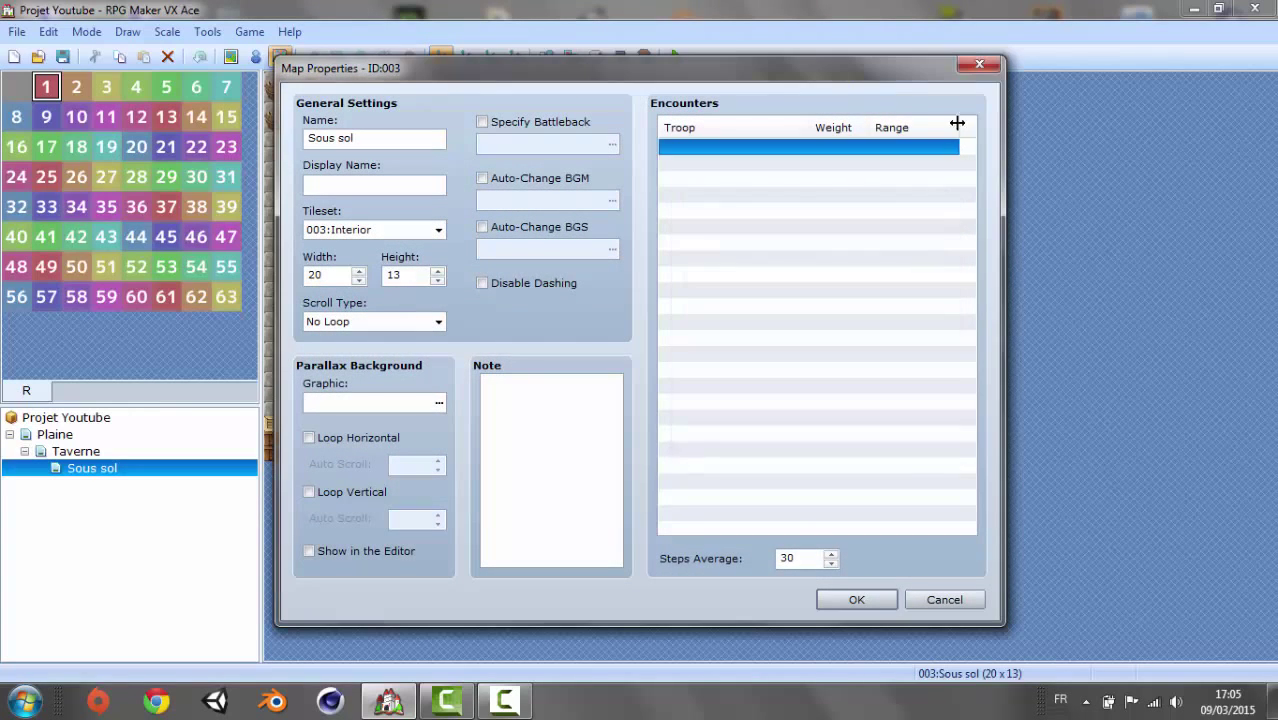
click(980, 67)
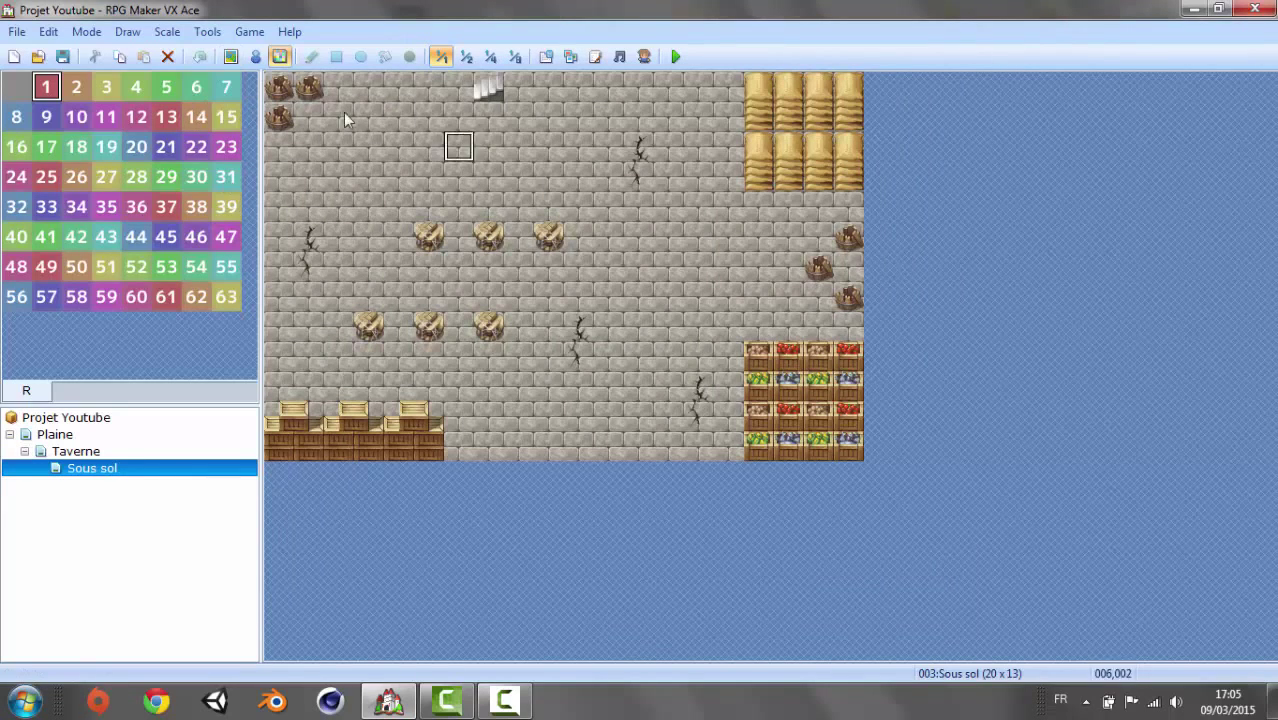
- Reopen Sous sol's properties and add 001:Slime*2 and 005:Rate*3 encounters
right_click(104, 472)
click(180, 476)
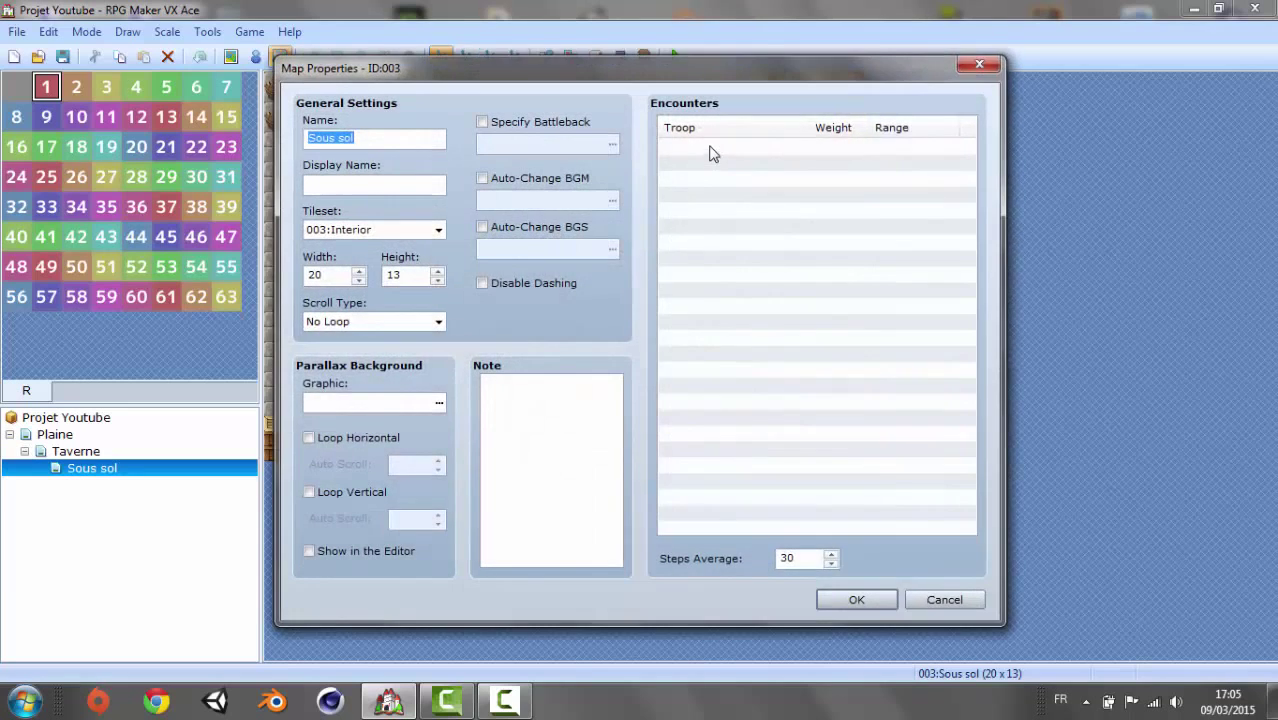
double_click(711, 153)
click(814, 424)
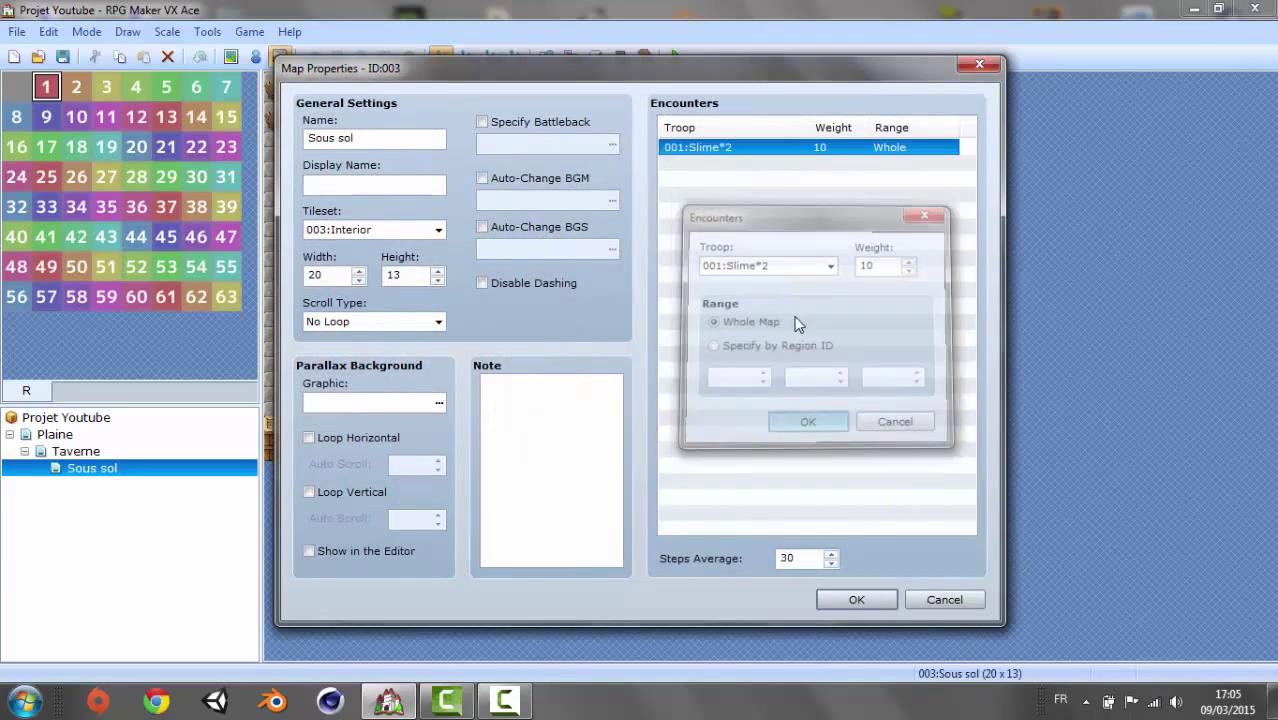
double_click(760, 174)
click(830, 264)
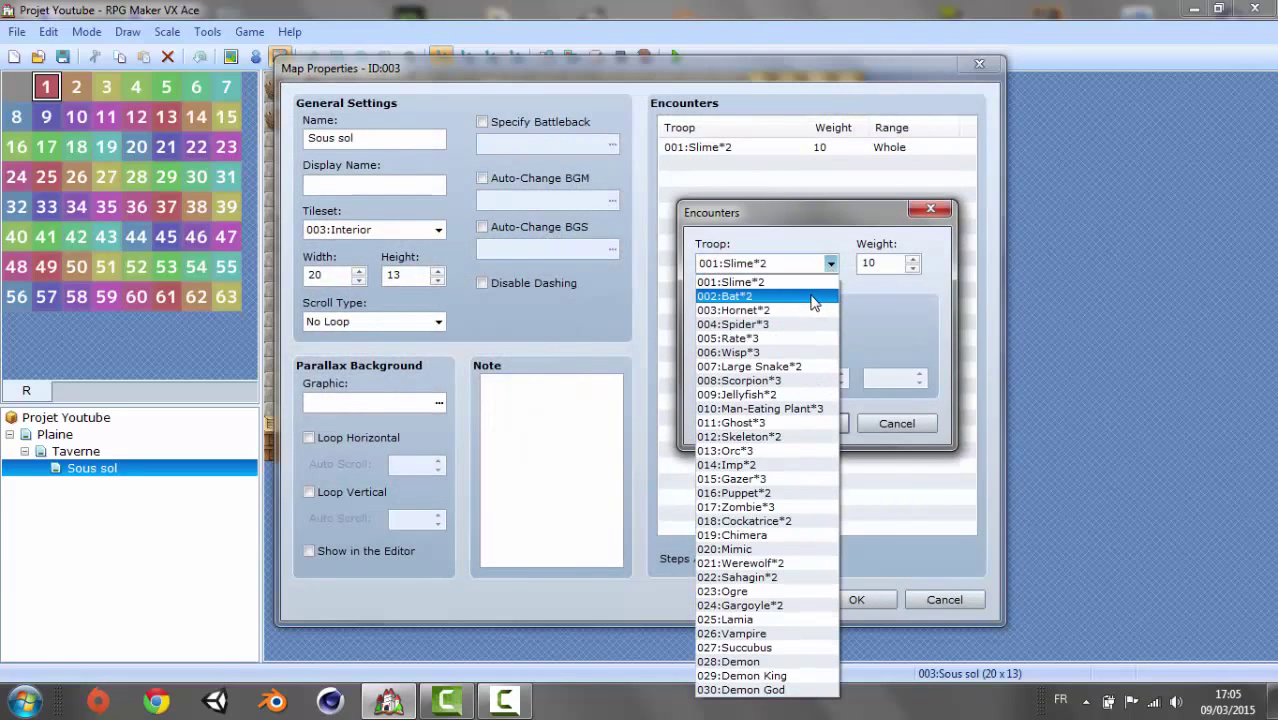
click(765, 339)
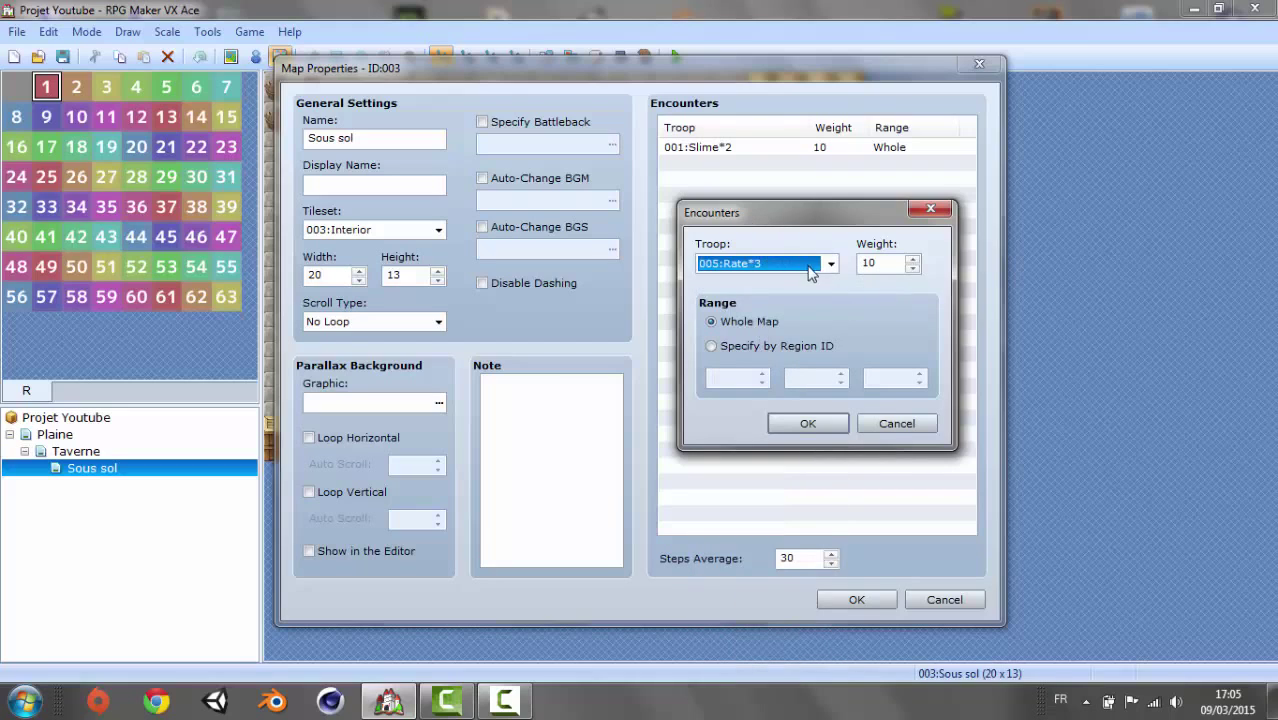
click(810, 420)
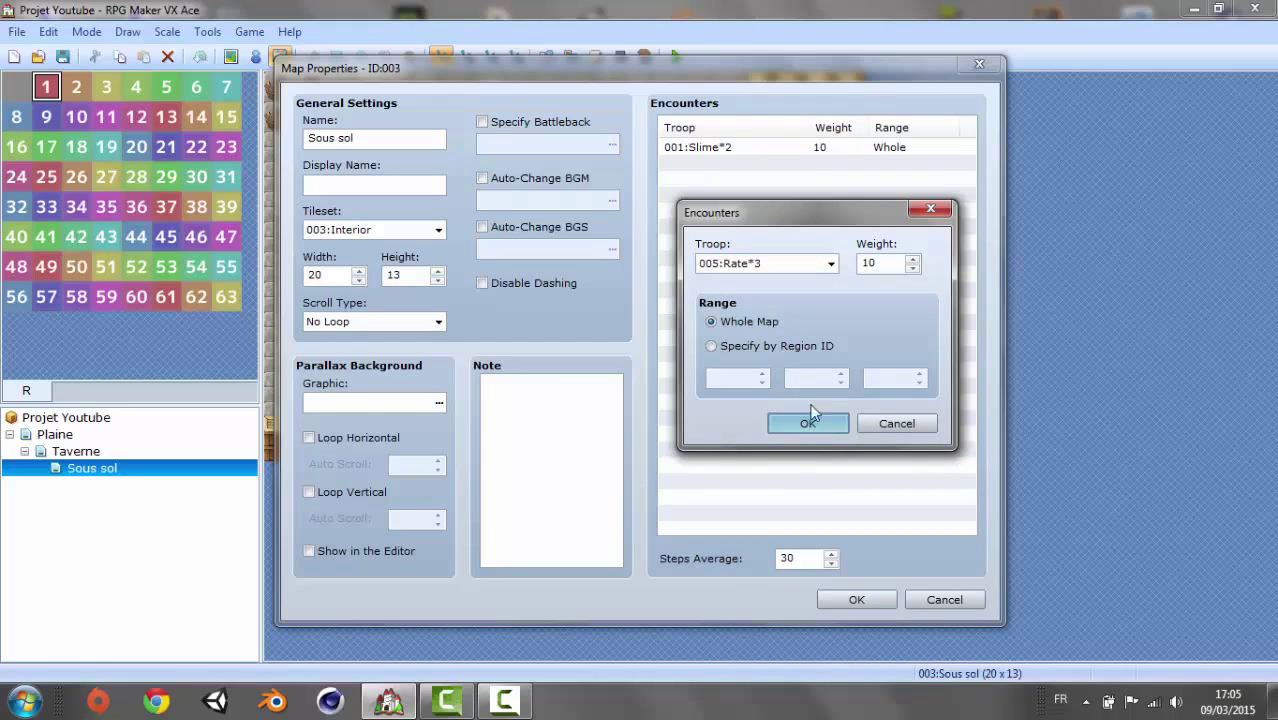
- Edit the 001:Slime*2 encounter to lower its weight to 5
click(737, 149)
right_click(737, 149)
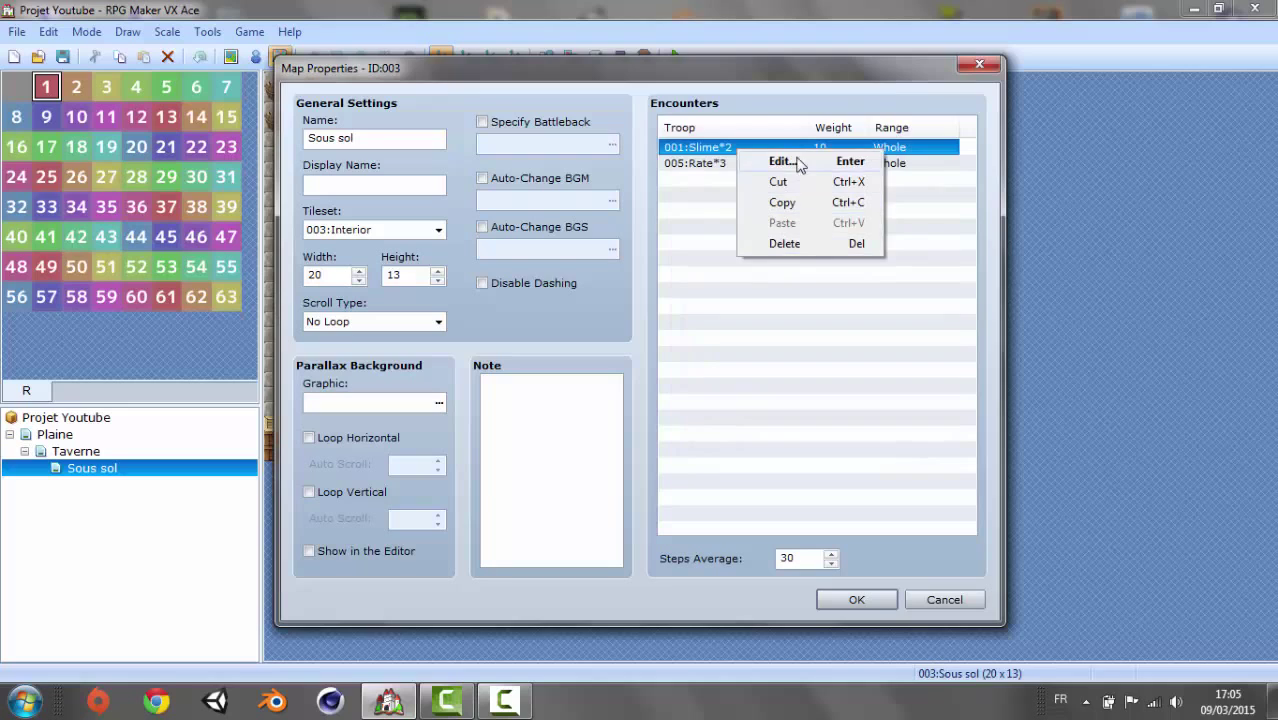
click(798, 161)
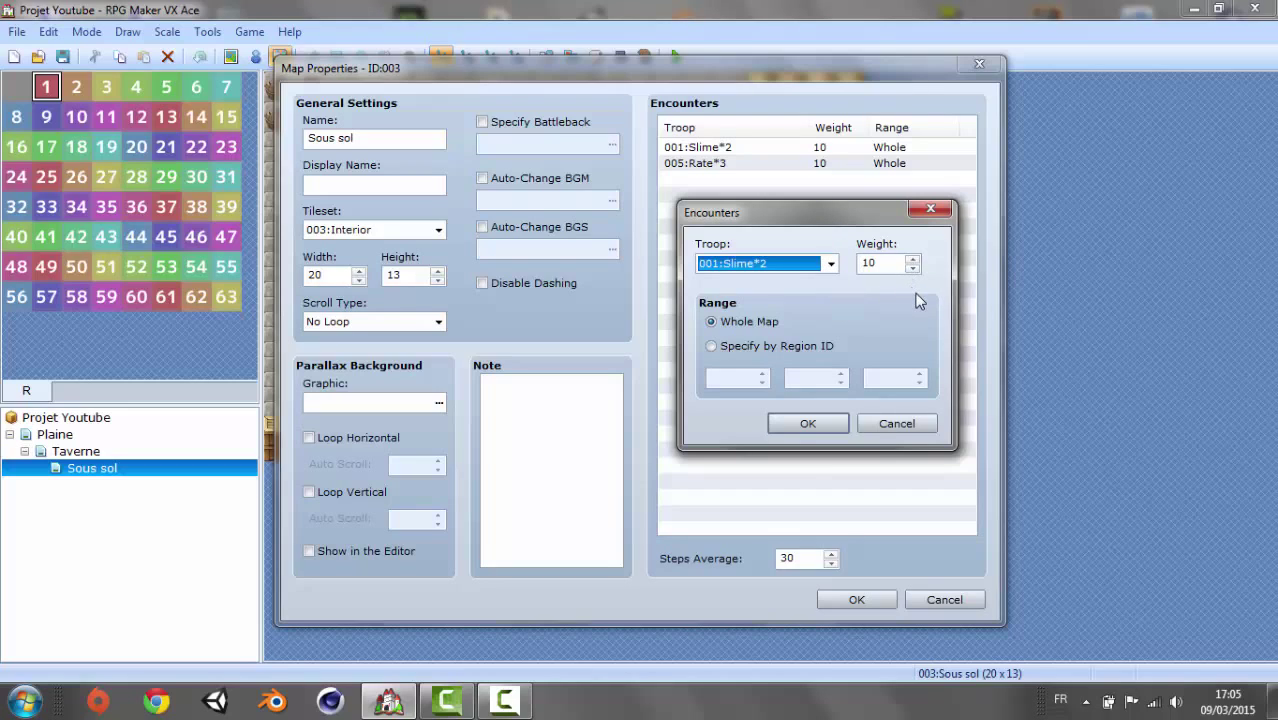
mouse_move(909, 298)
click(912, 268)
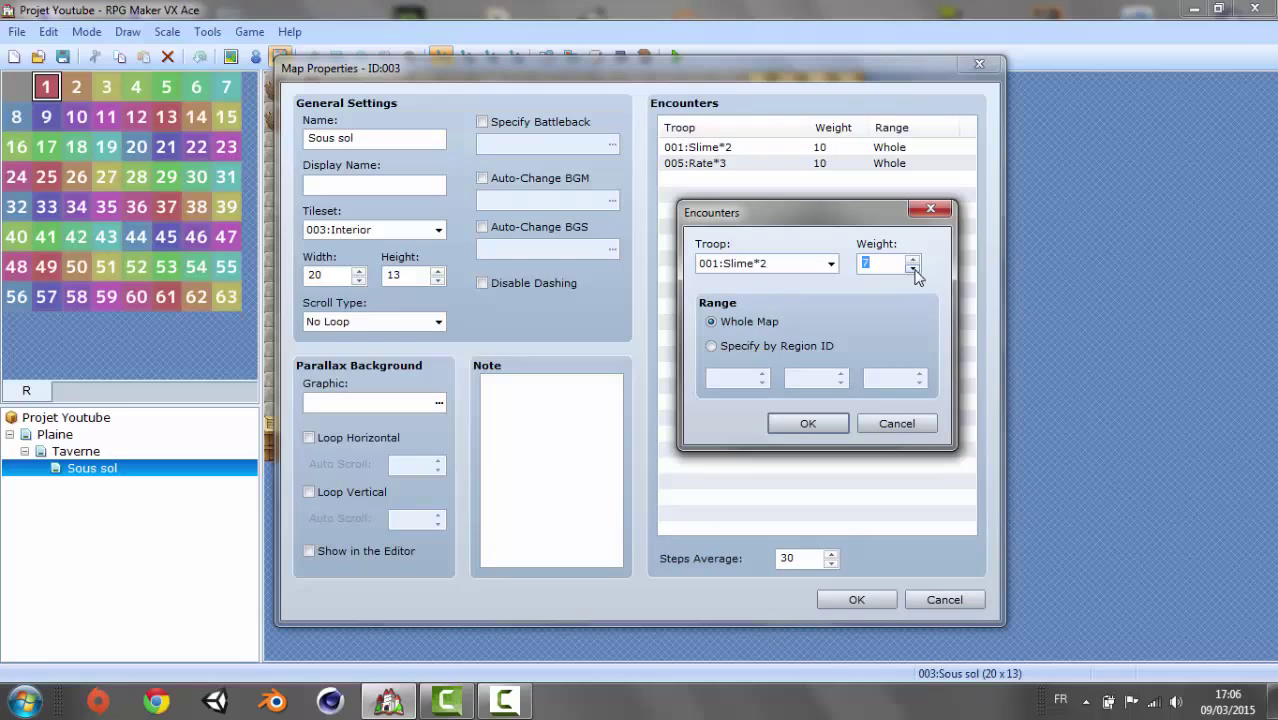
click(808, 423)
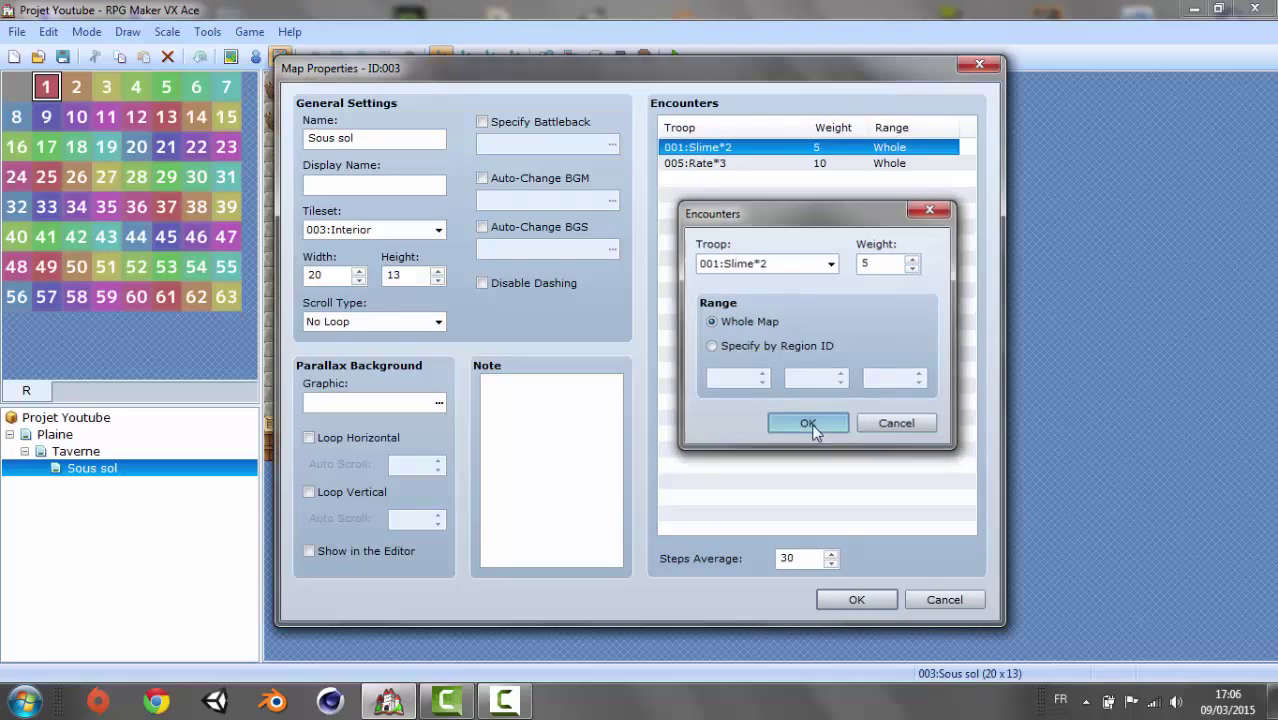
click(746, 165)
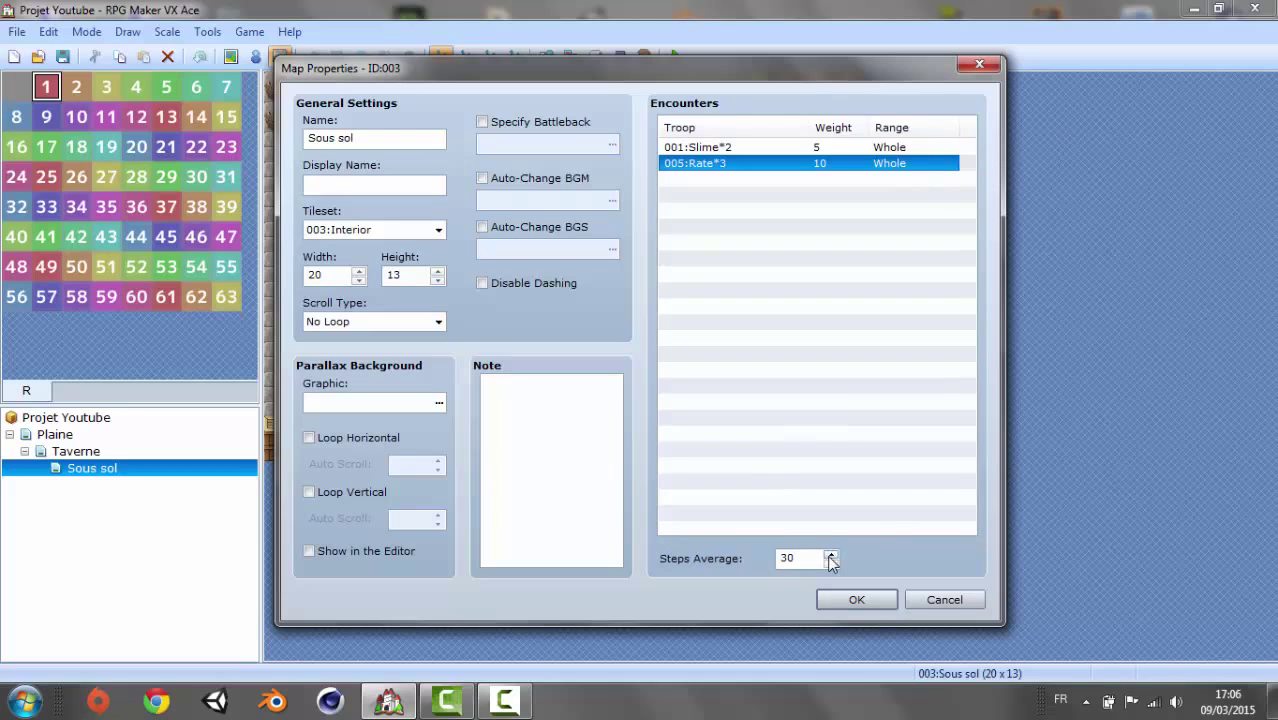
- Apply the map properties, then save the project and launch a playtest
click(852, 601)
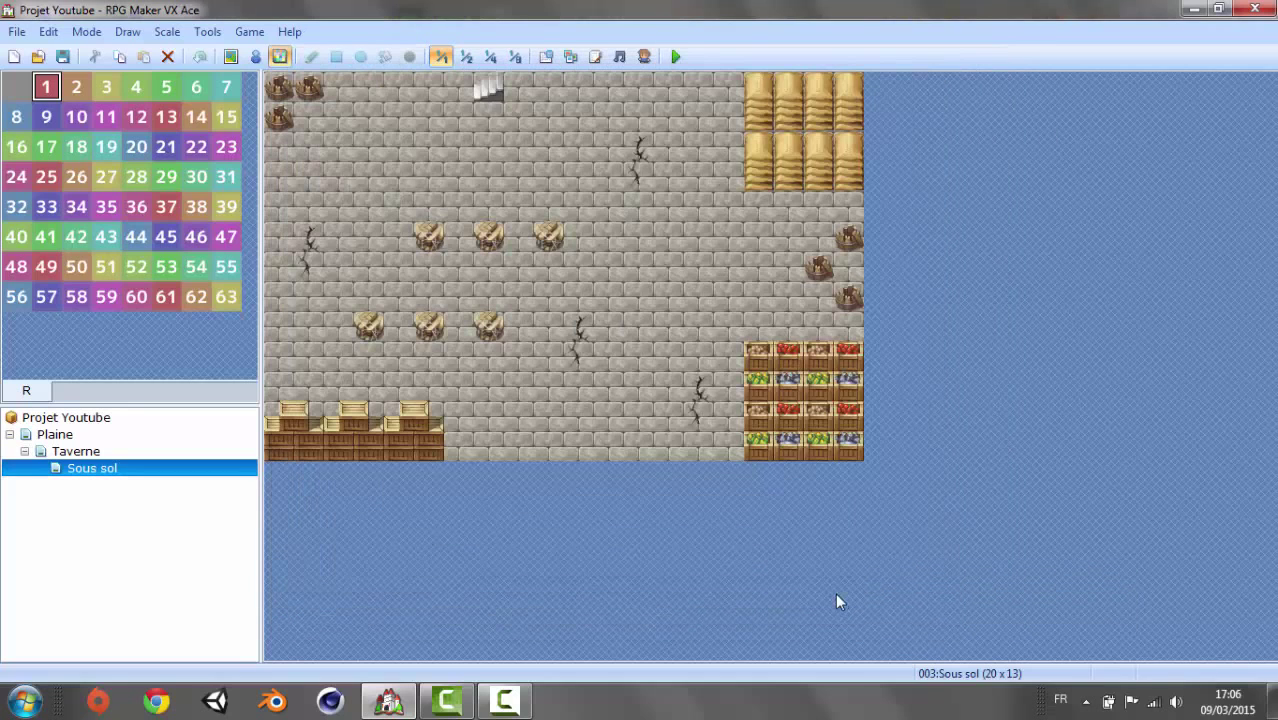
click(255, 57)
click(677, 57)
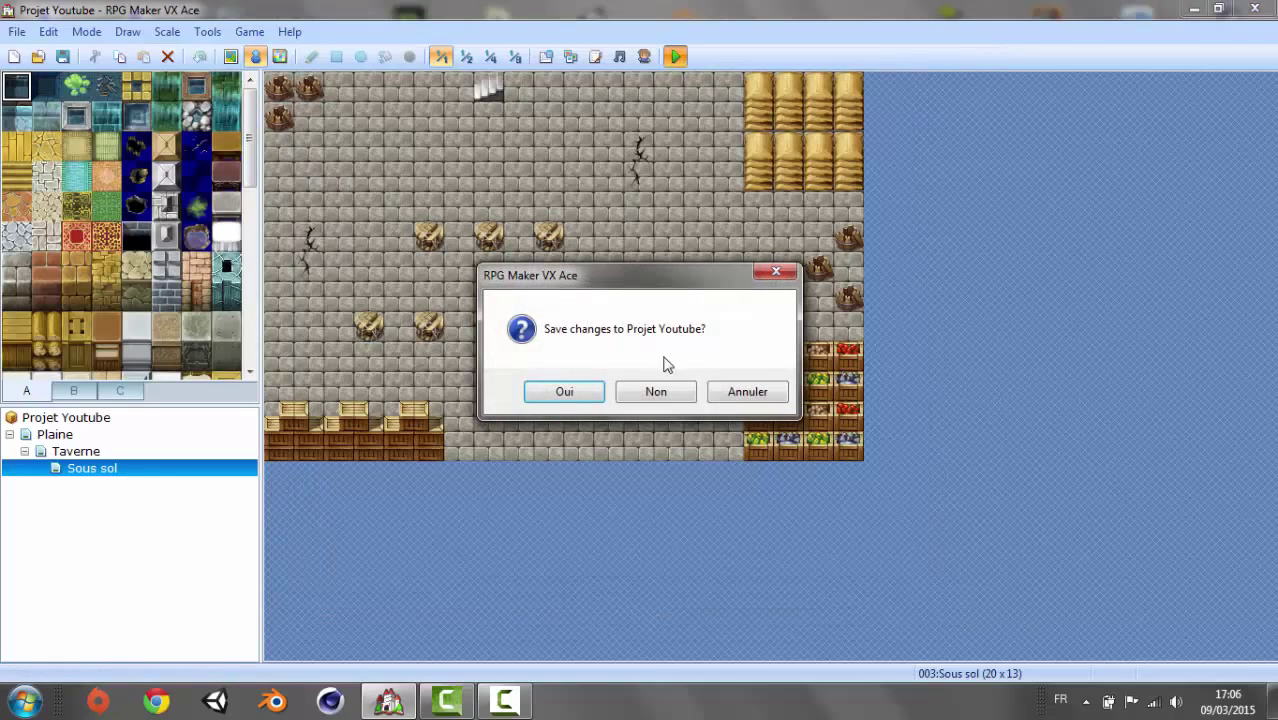
click(566, 393)
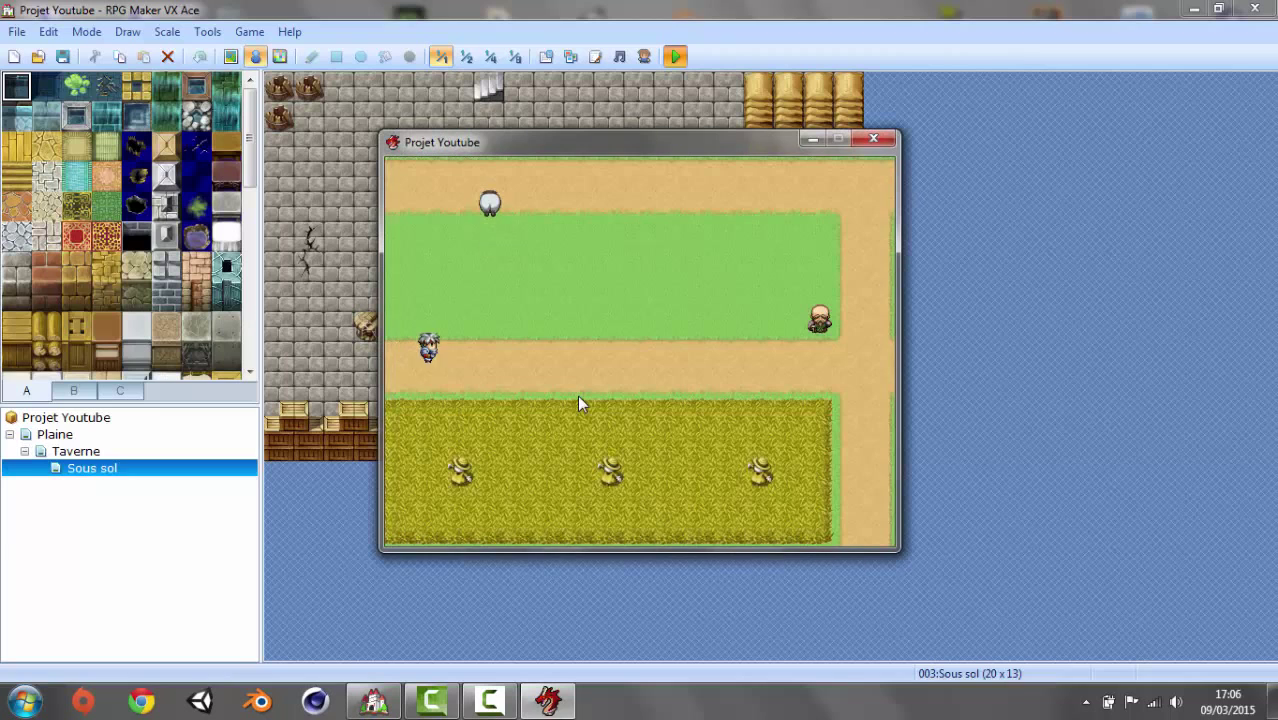
- Walk the hero into the tavern and recruit the orange-haired NPC into the party
key(Right)
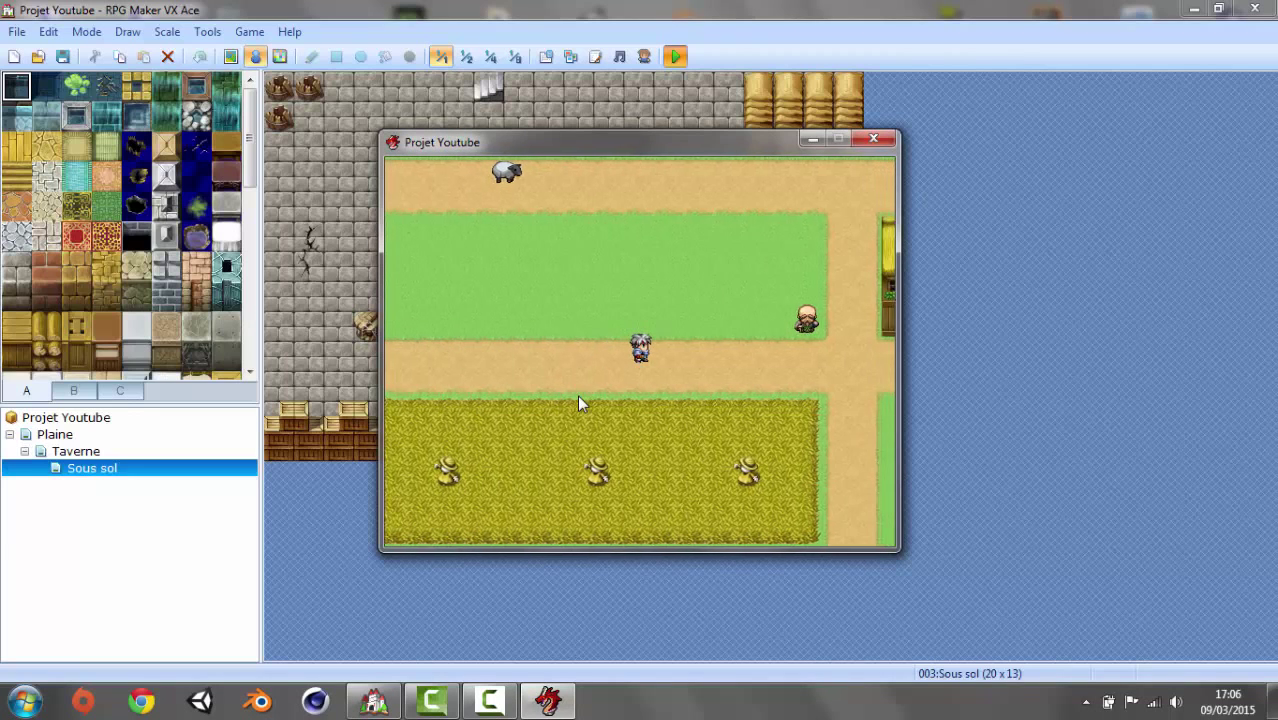
key(Right)
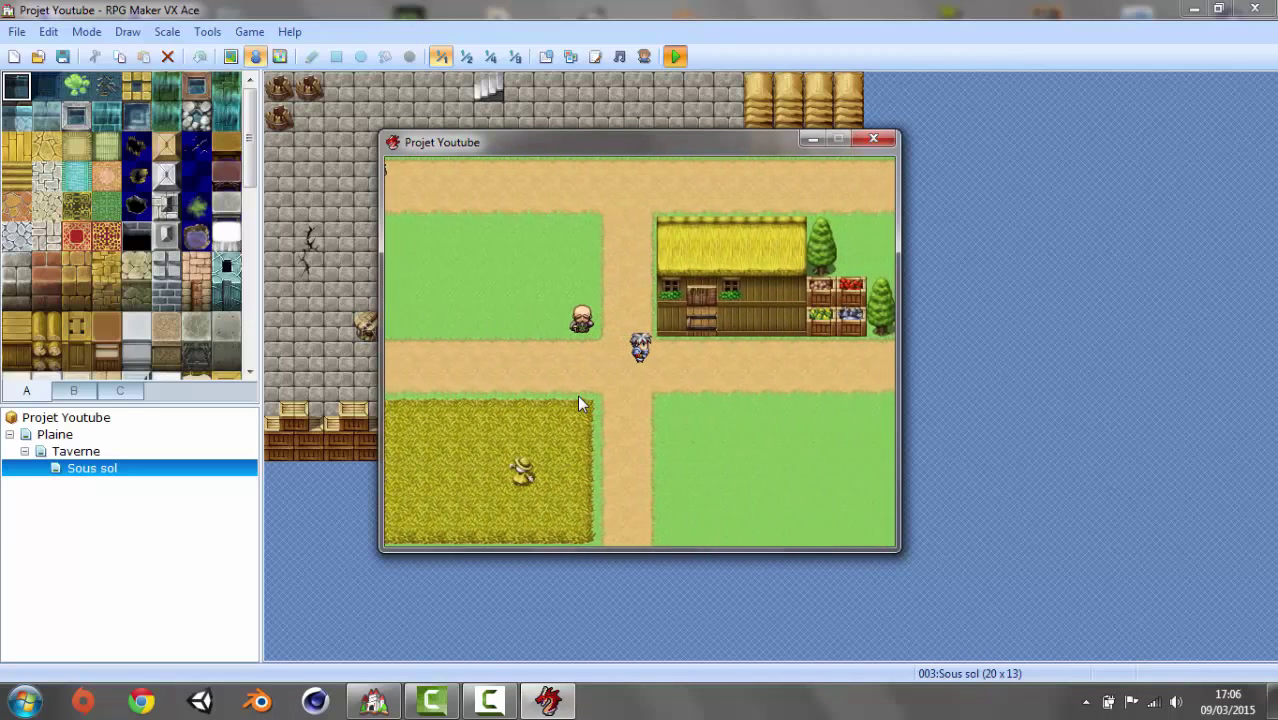
key(Up)
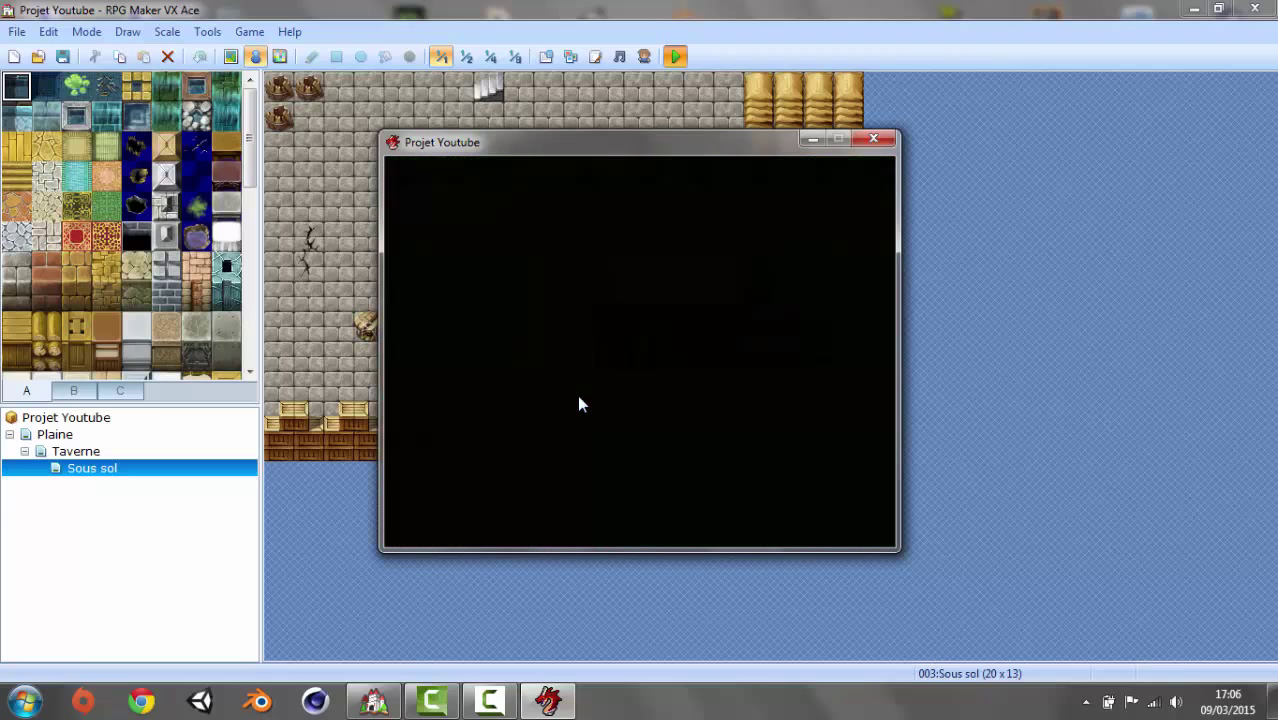
key(Up)
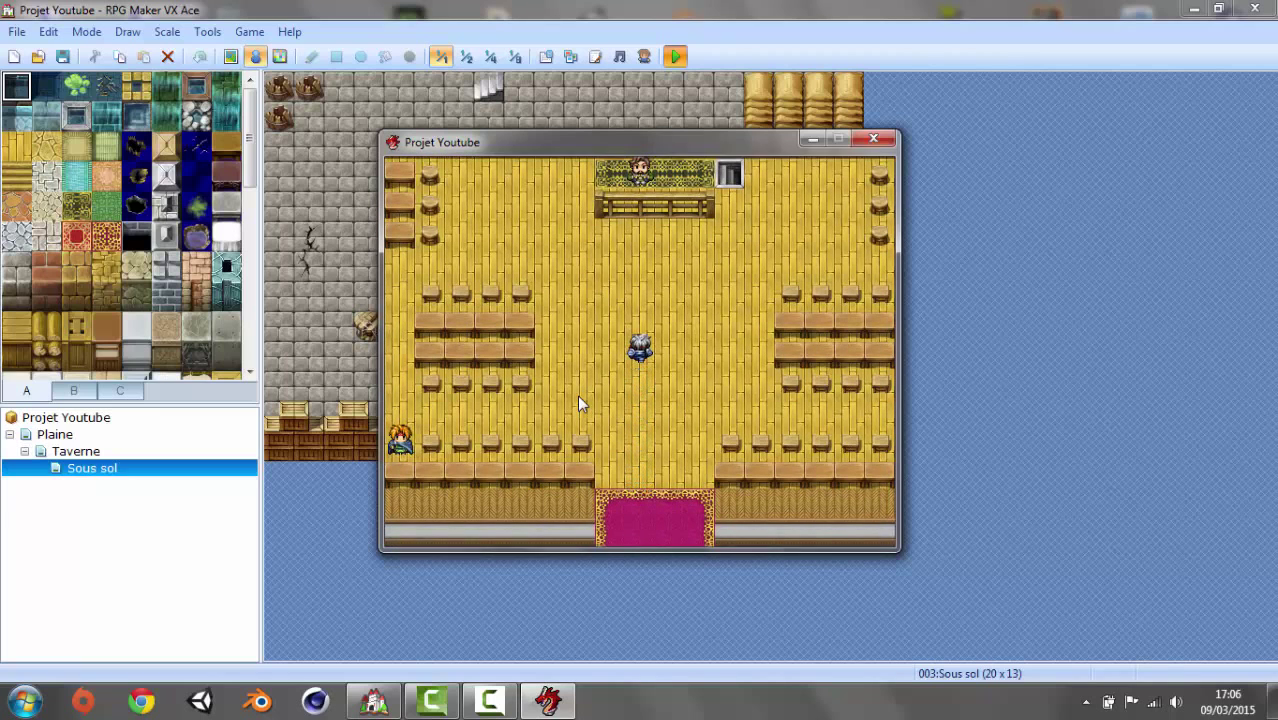
key(Down)
key(Left)
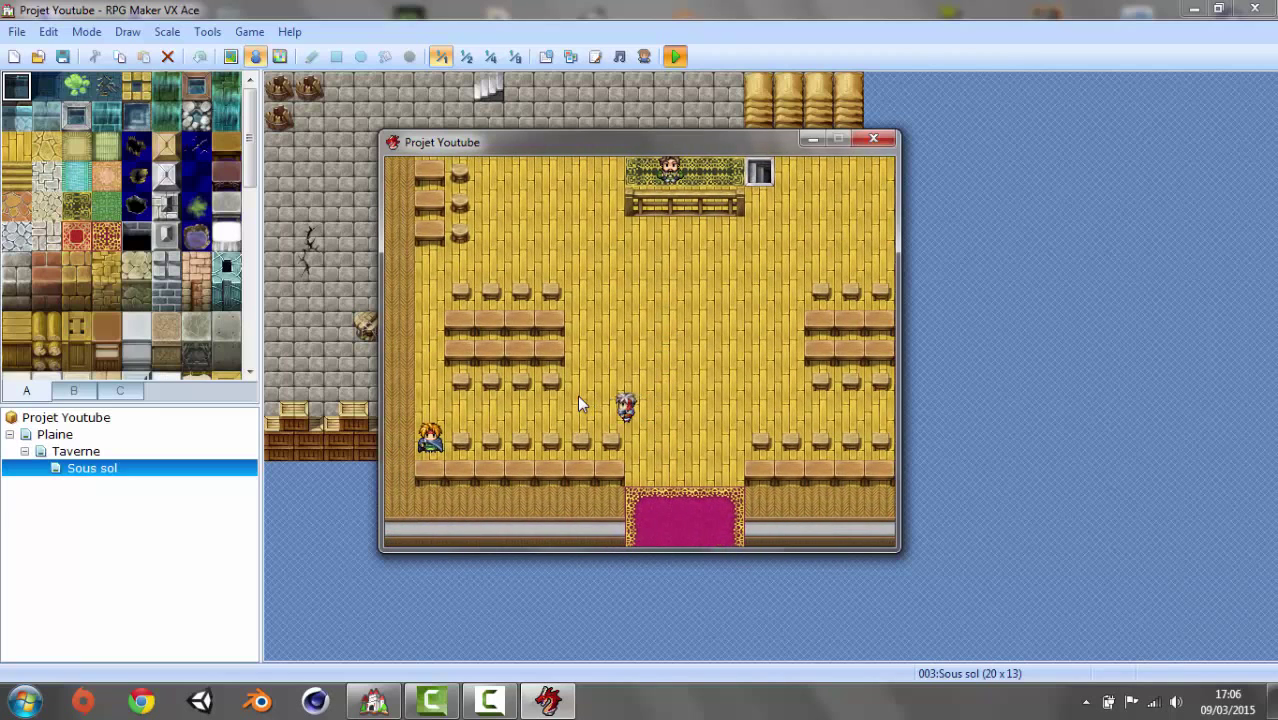
key(Down)
key(Left)
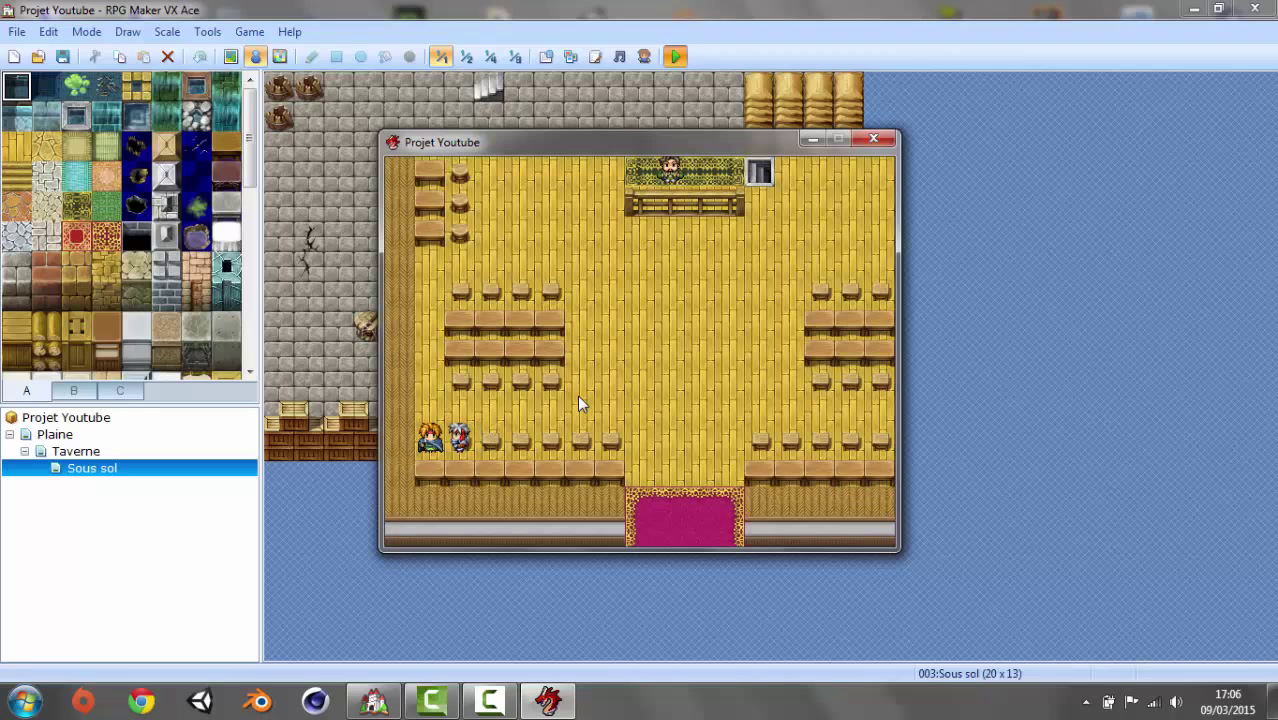
key(Return)
key(Return)
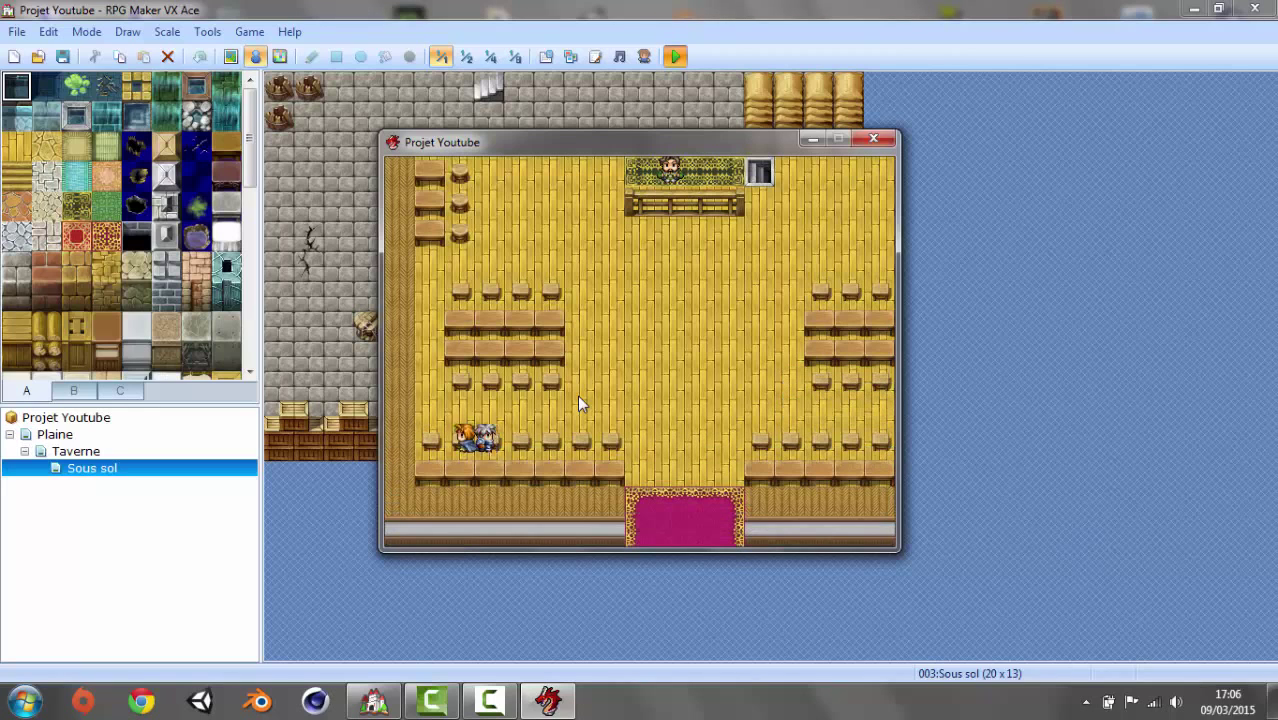
- Walk past the tables to the counter stairs and descend into the Sous sol cellar
key(Right)
key(Up)
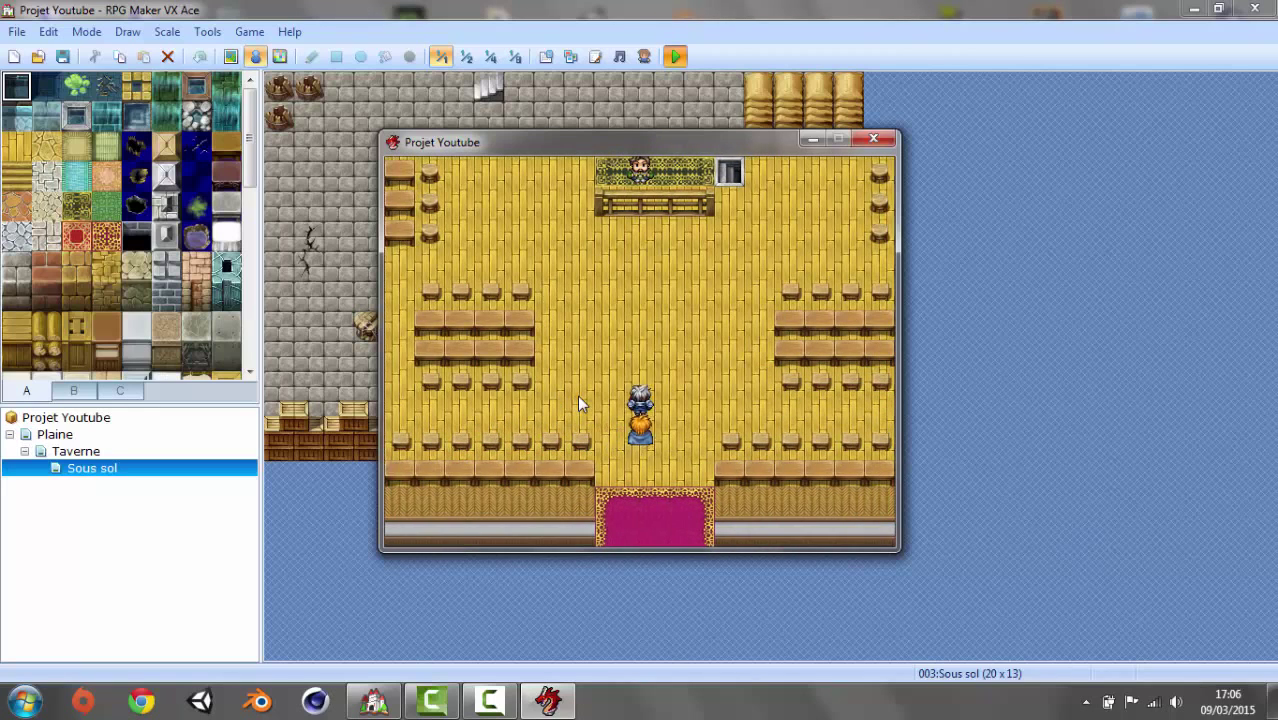
key(Escape)
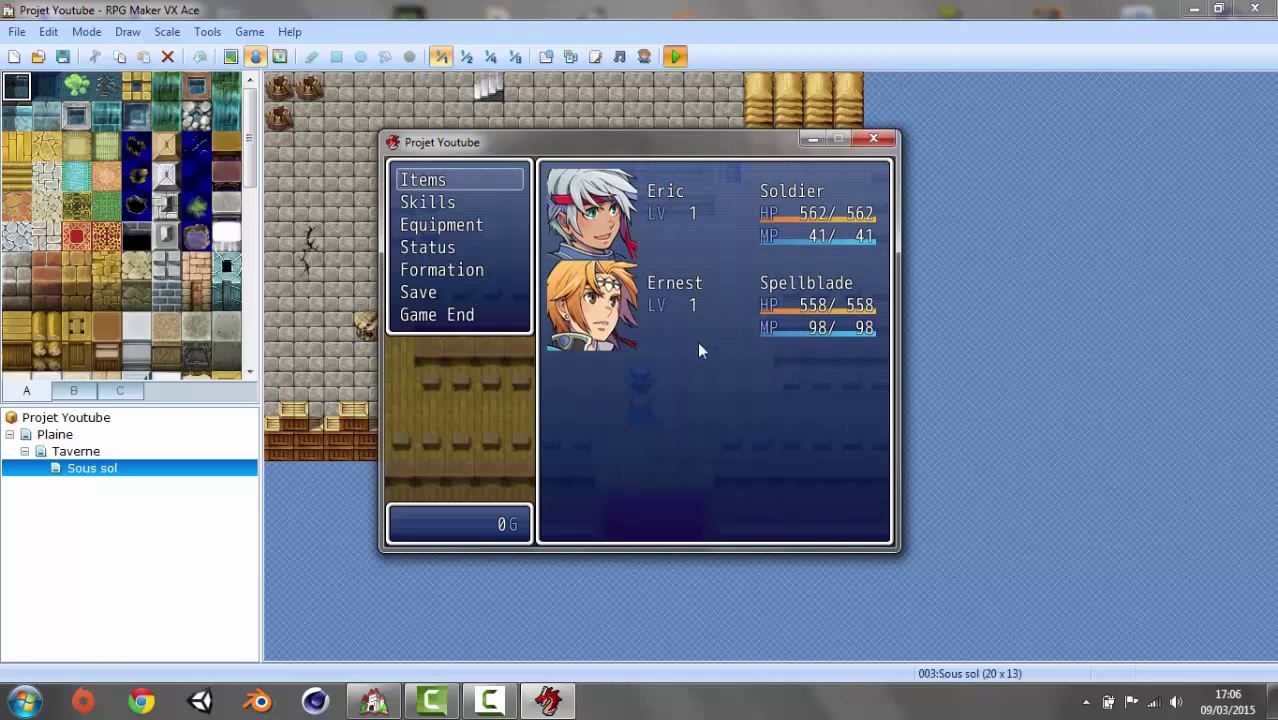
key(Escape)
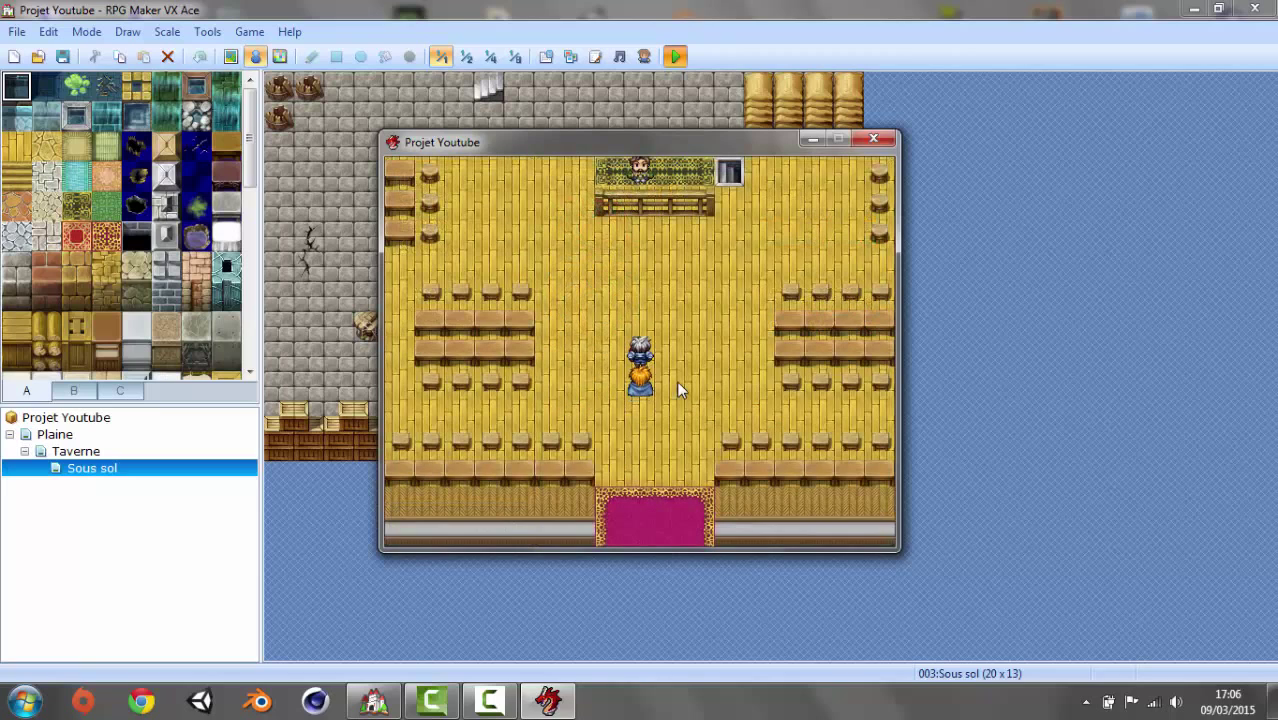
key(Up)
key(Right)
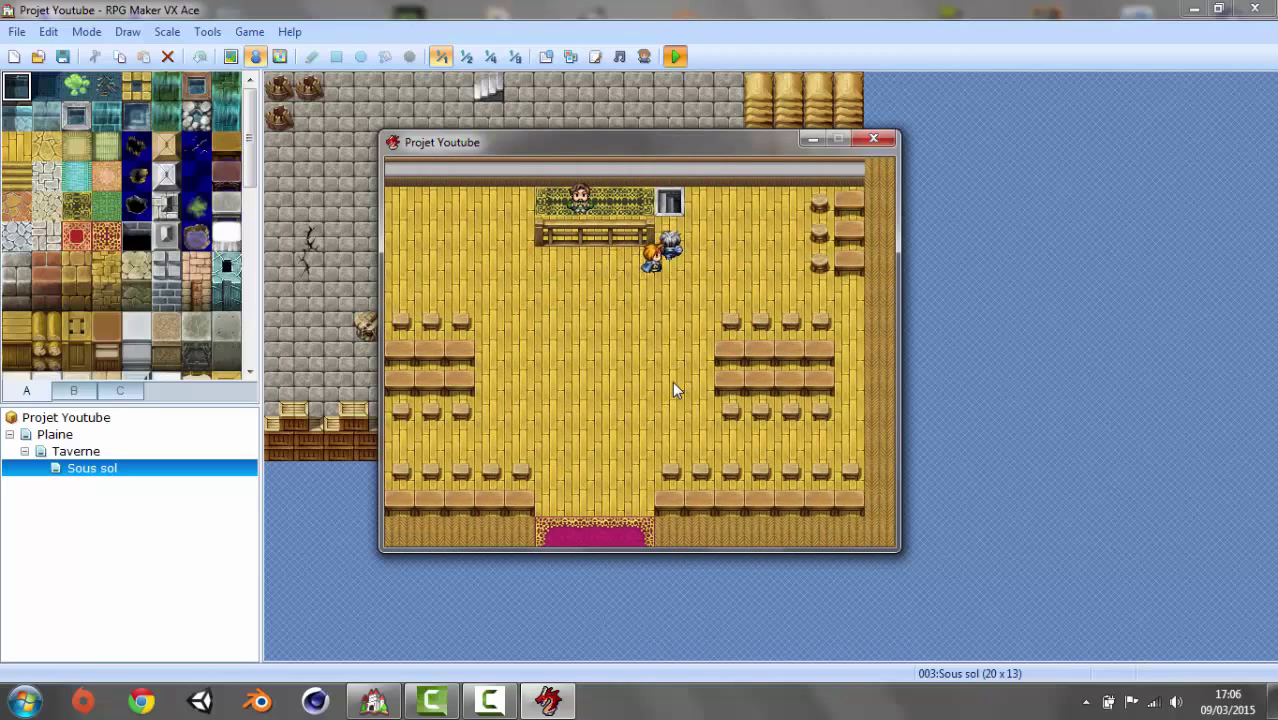
key(Up)
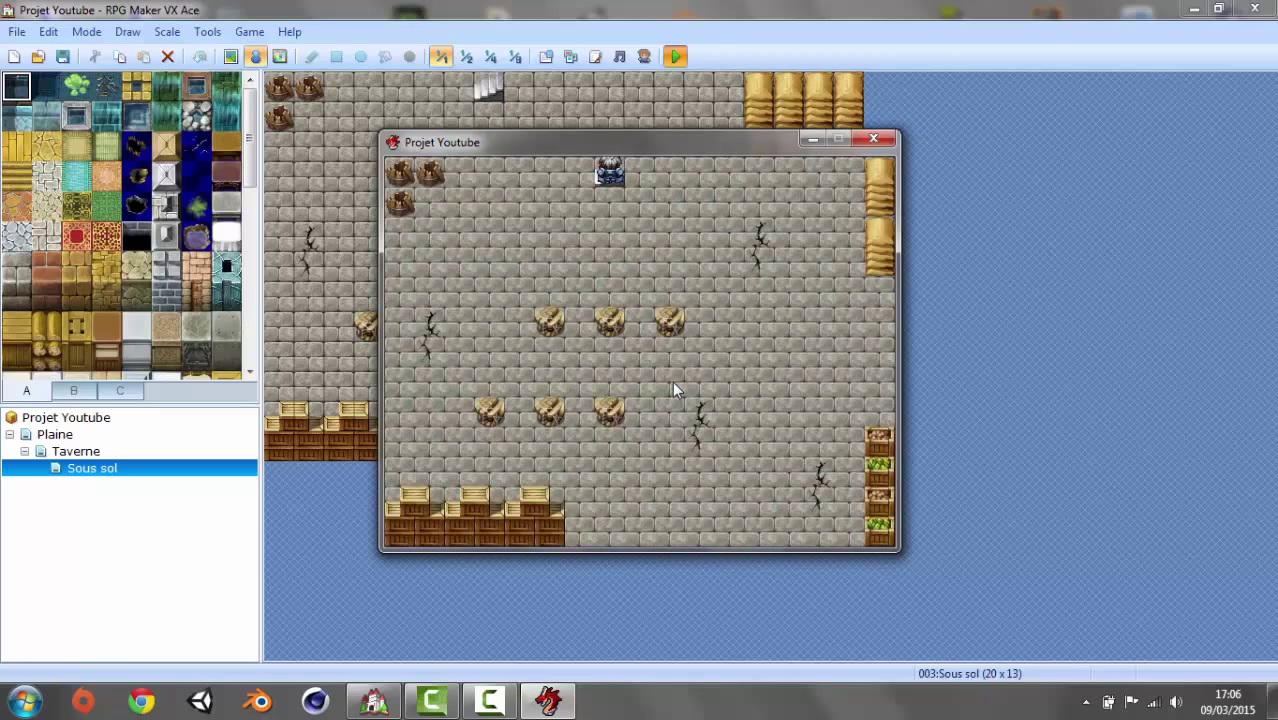
key(XF86AudioLowerVolume)
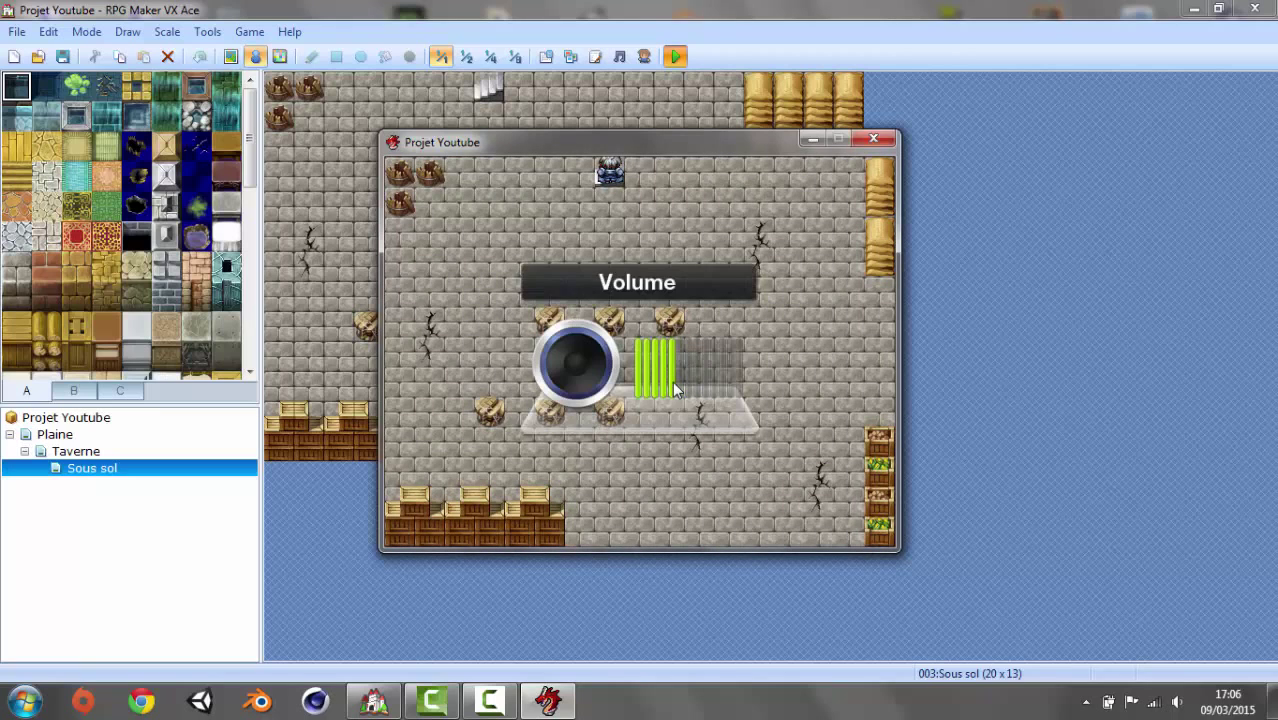
key(Down)
key(Right)
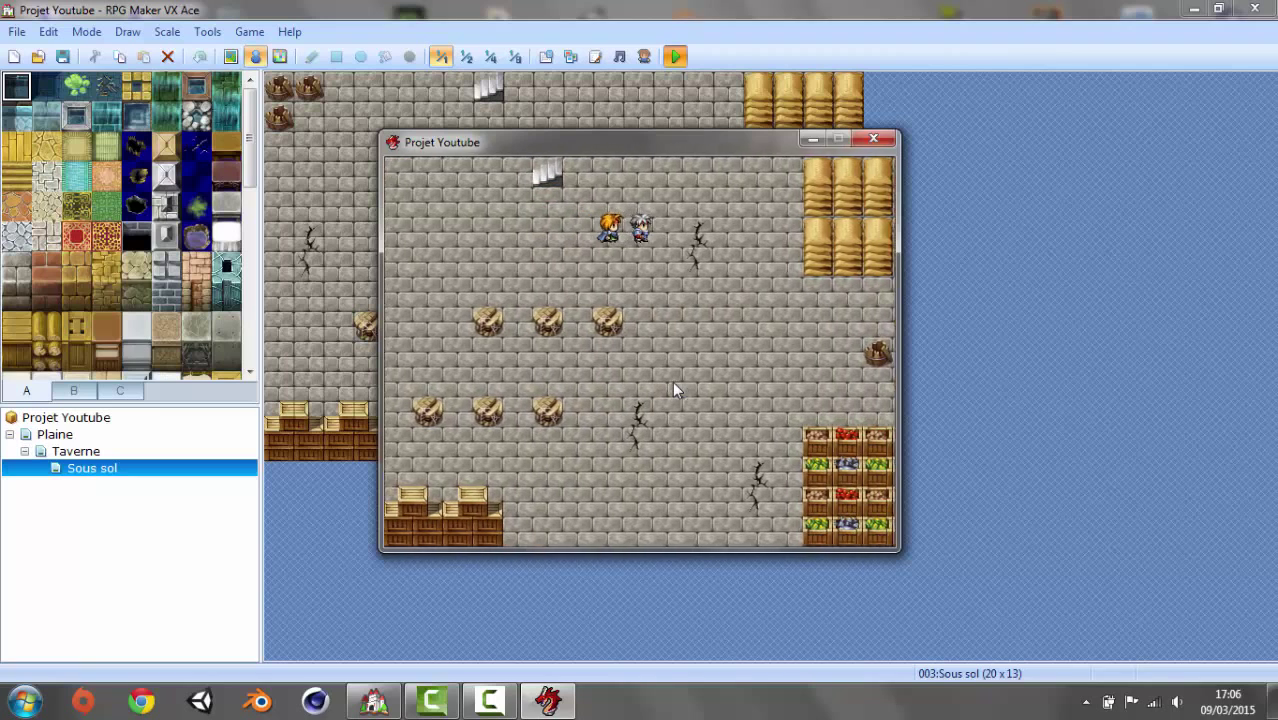
key(Down)
key(Right)
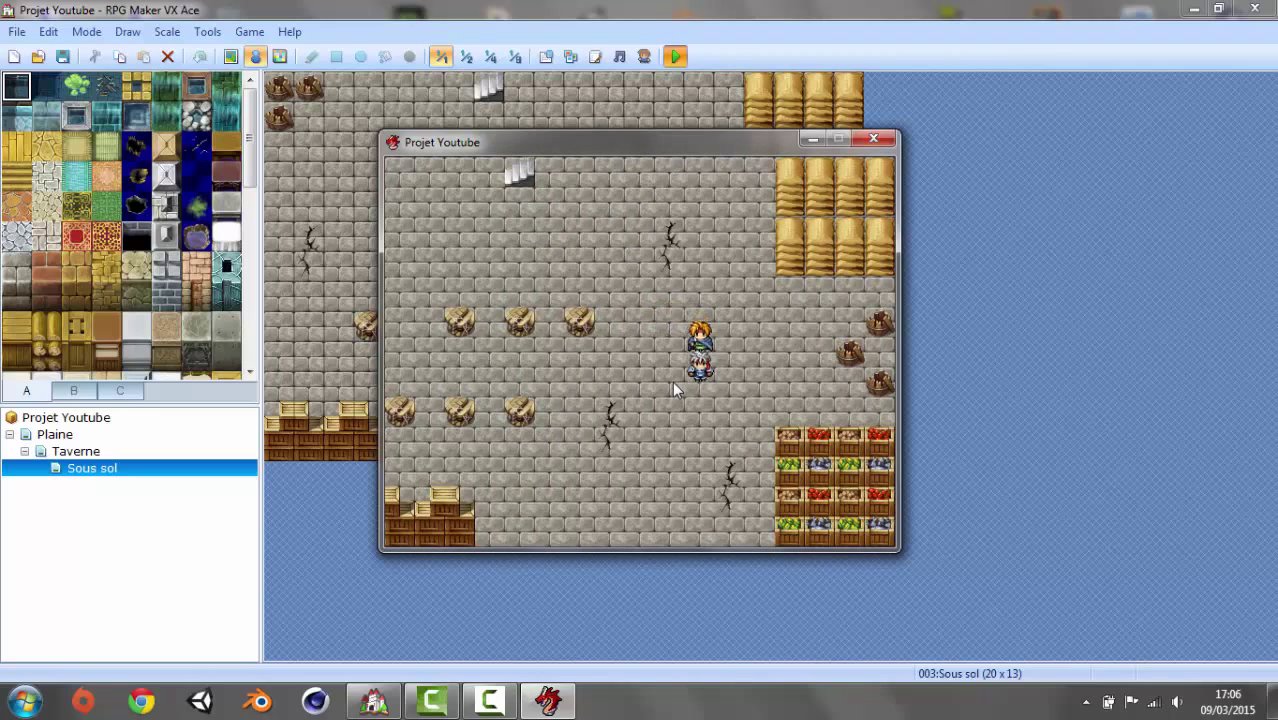
key(Down)
key(Up)
key(Right)
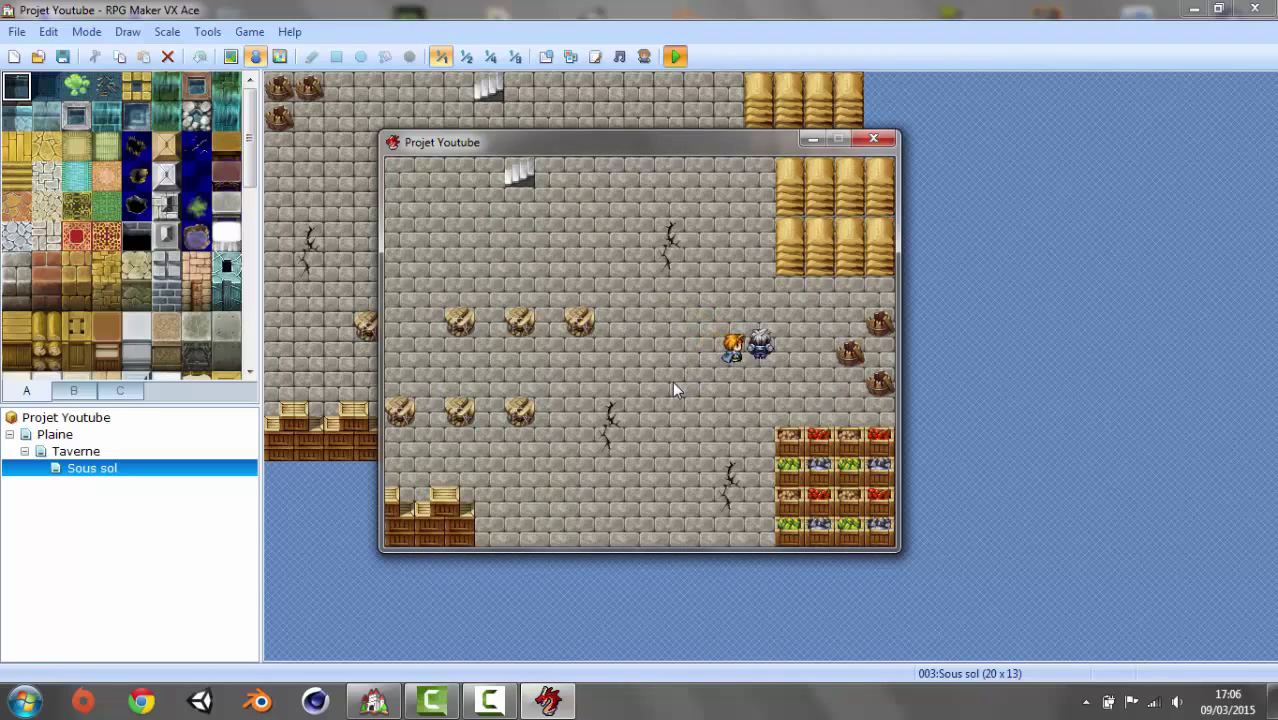
key(Right)
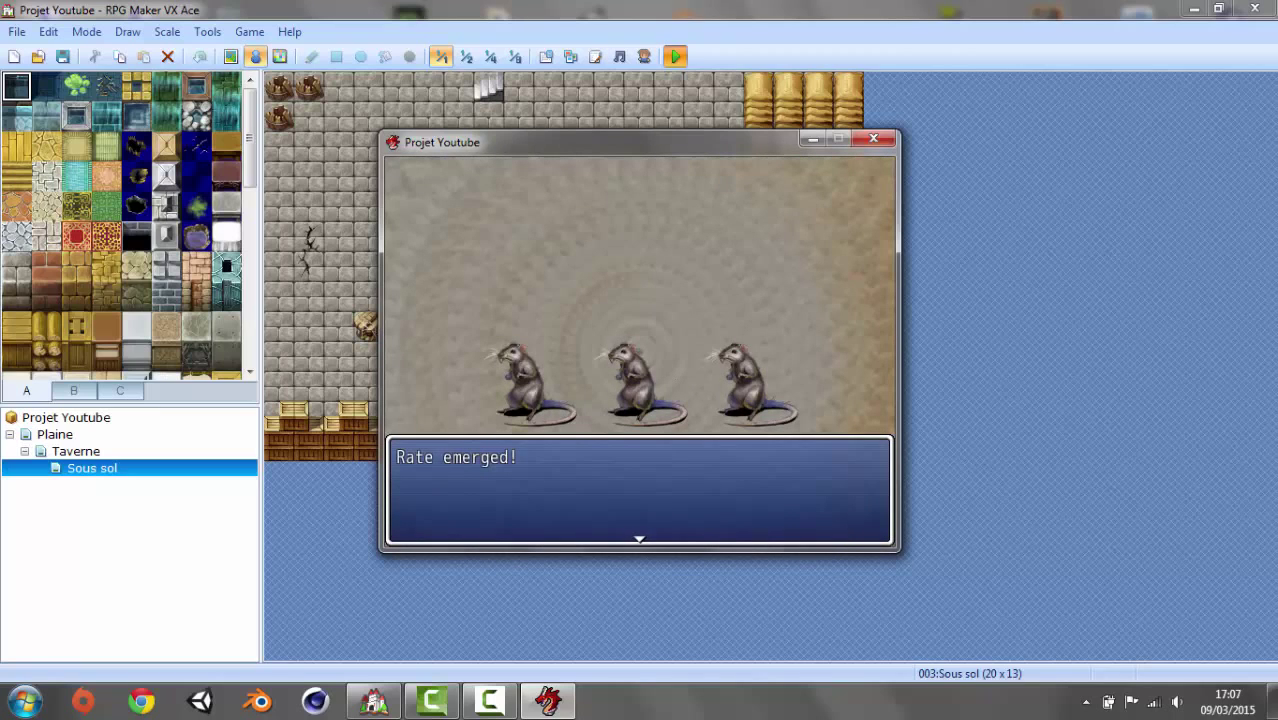
key(Return)
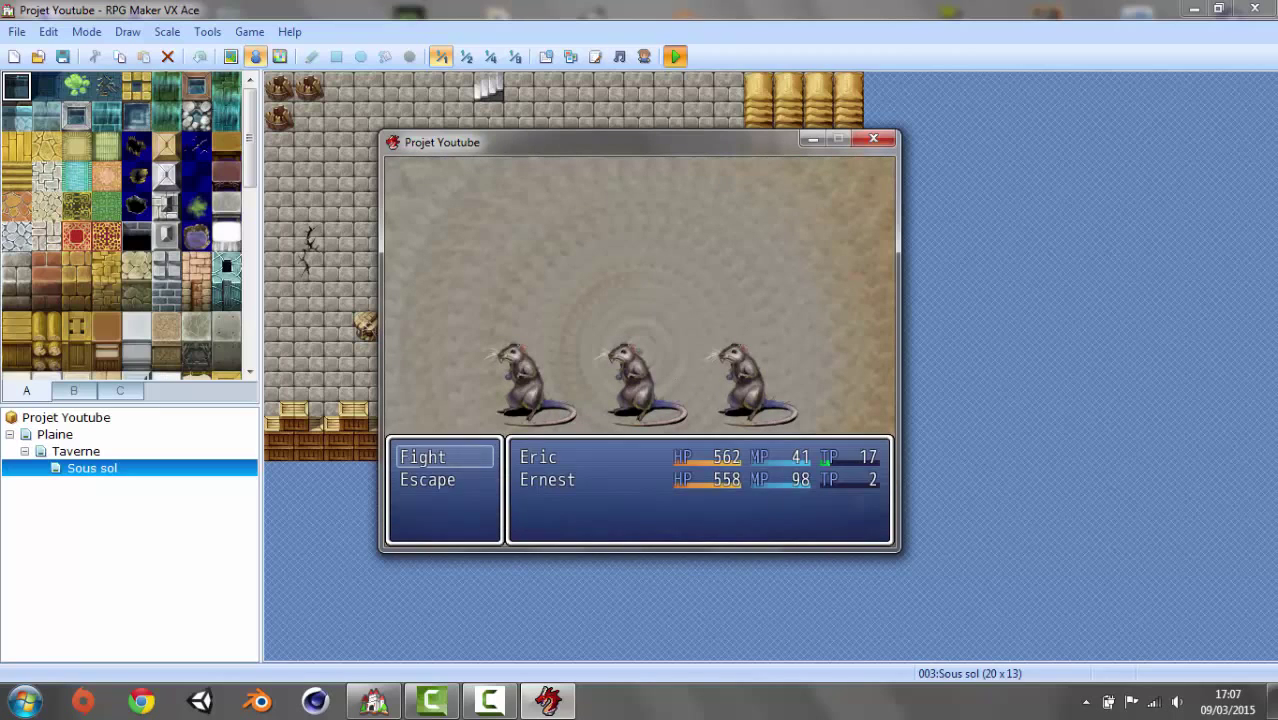
key(Return)
key(Return)
key(Return)
key(Return)
key(Return)
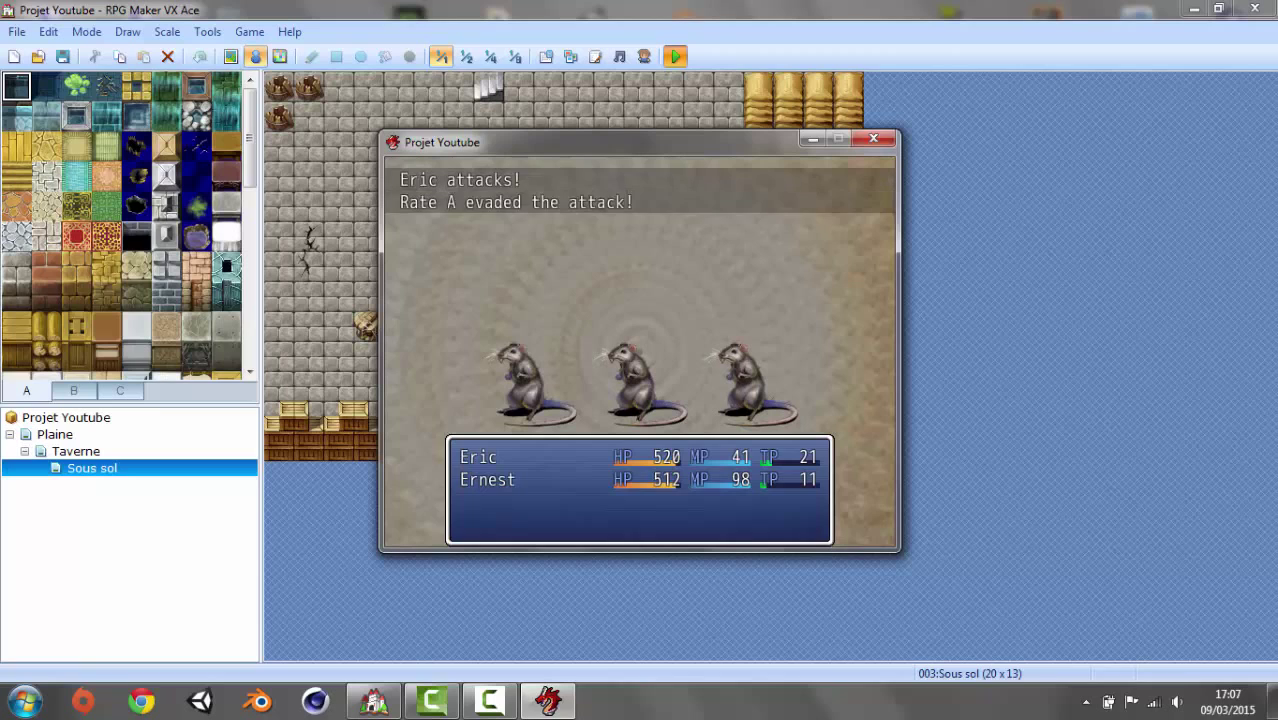
key(Return)
key(Return)
key(Return)
key(Return)
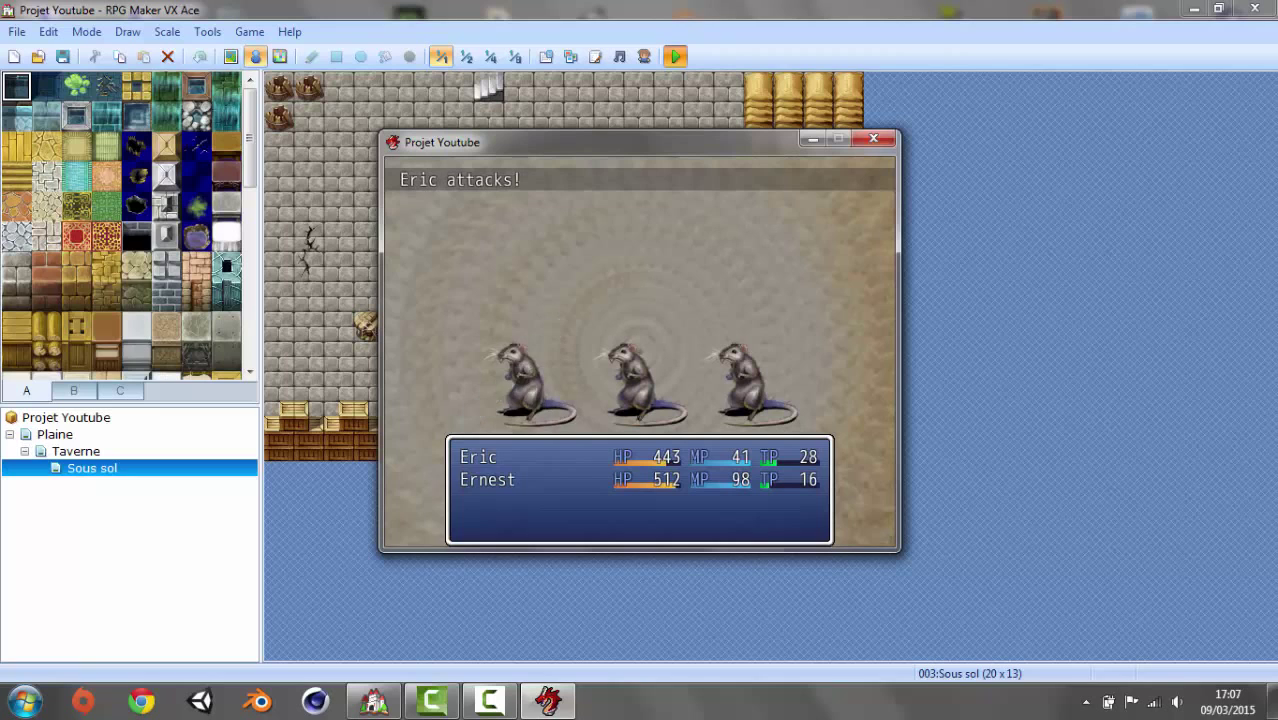
key(Down)
key(Return)
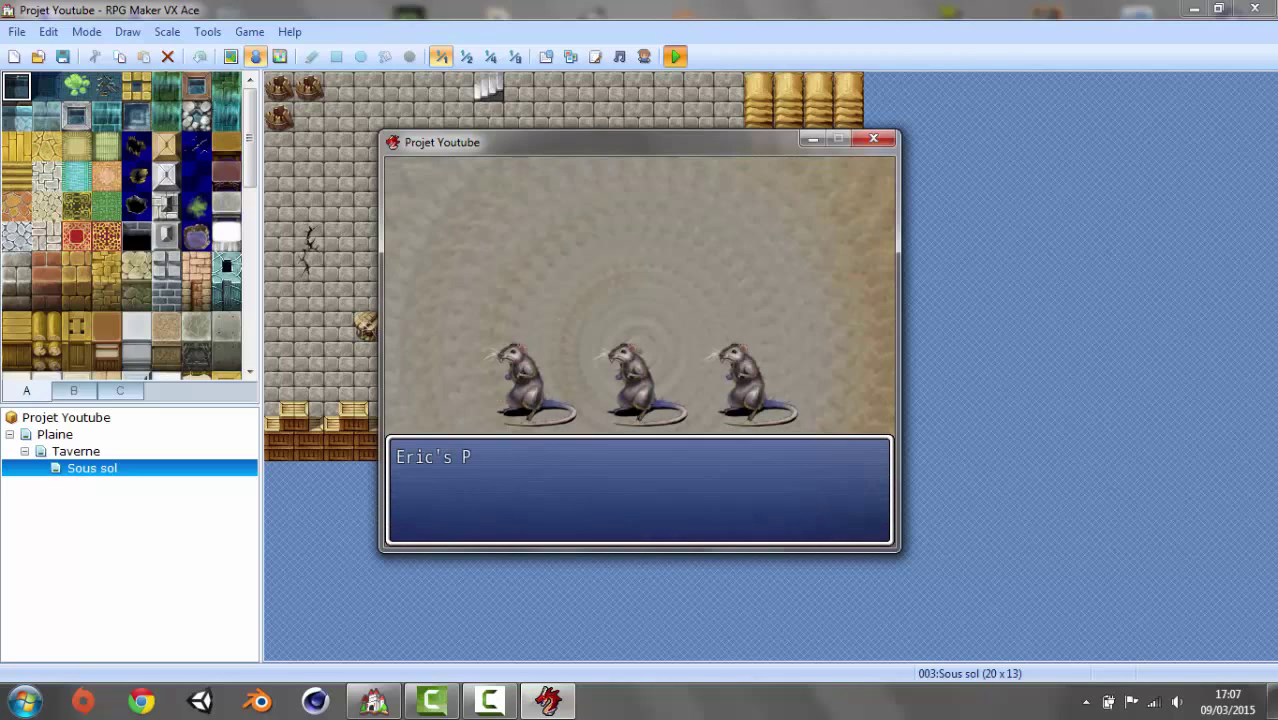
key(Return)
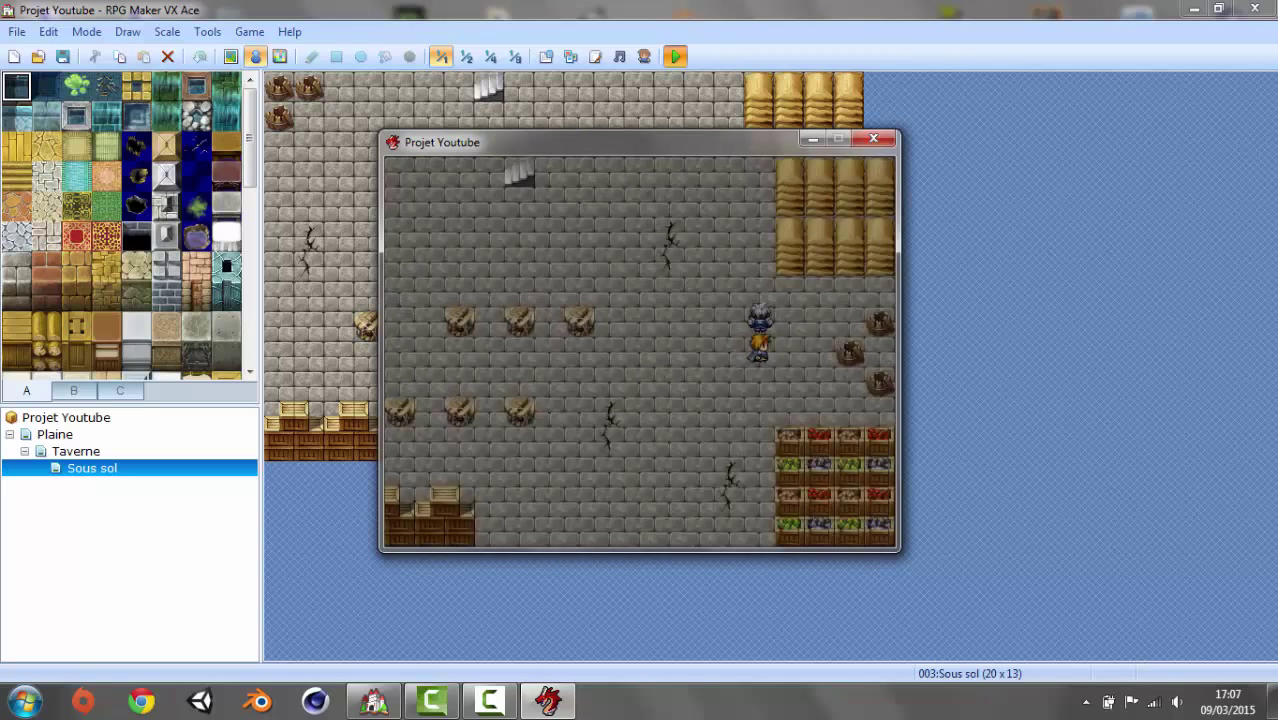
- Wander the cellar with the party until another encounter triggers
key(Left)
key(Left)
key(Up)
key(Up)
key(Left)
key(Left)
key(Left)
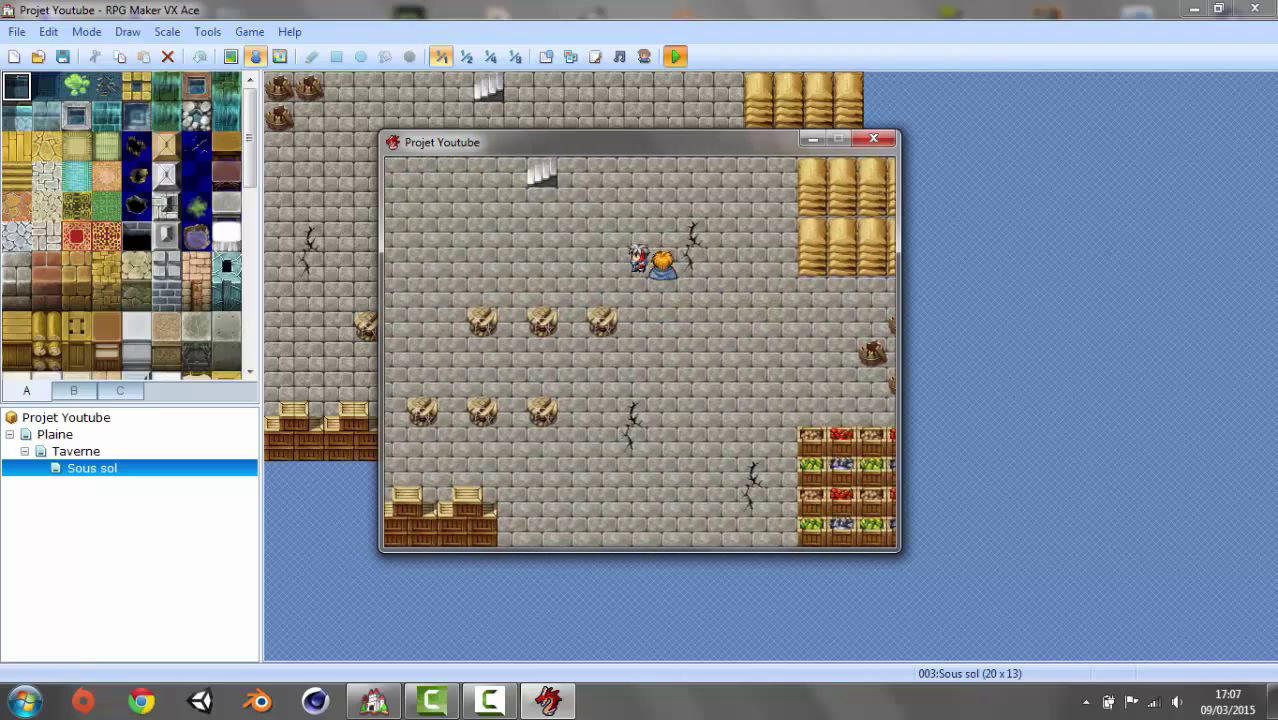
key(Left)
key(Left)
key(Left)
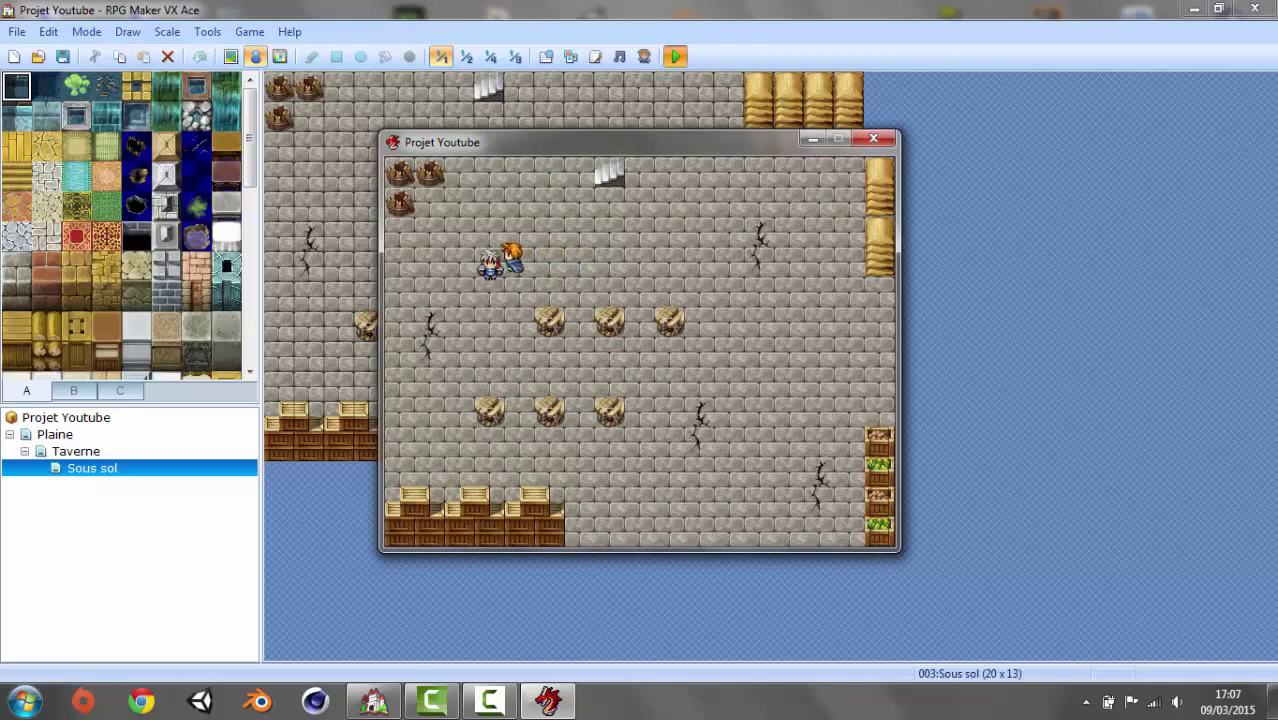
key(Down)
key(Down)
key(Down)
key(Right)
key(Right)
key(Right)
key(Right)
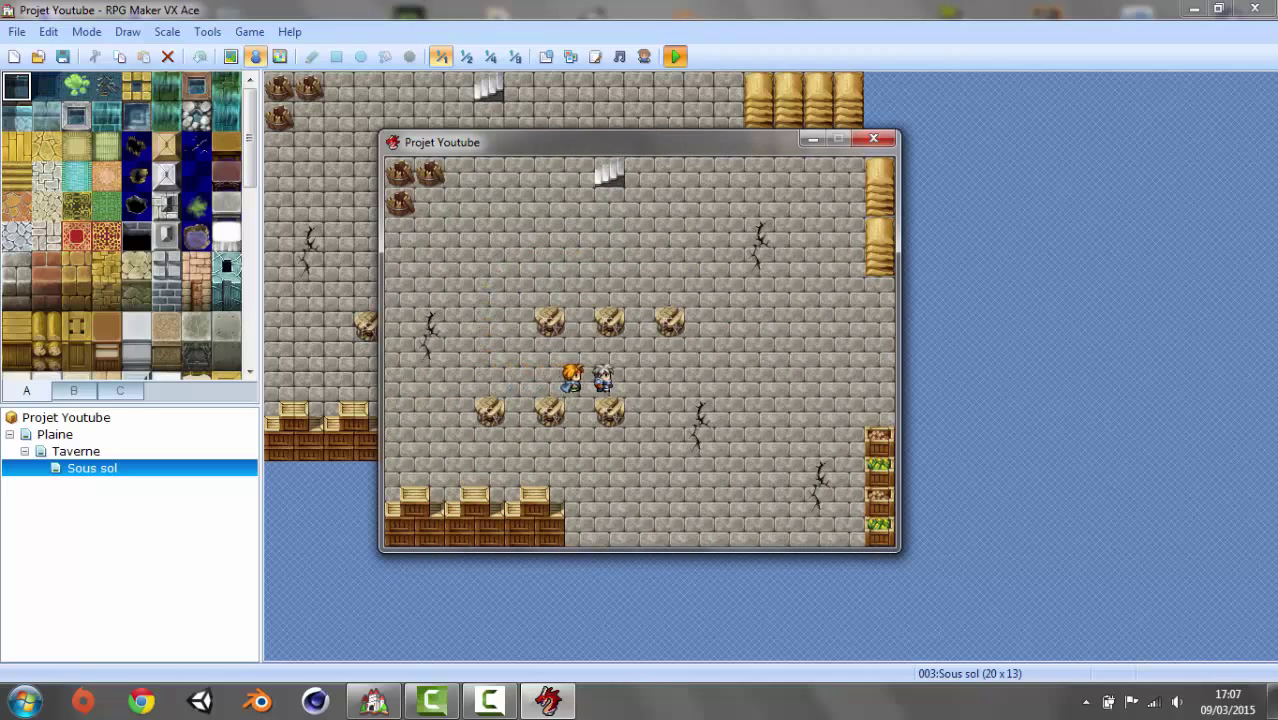
key(Right)
key(Right)
key(Right)
key(Down)
key(Down)
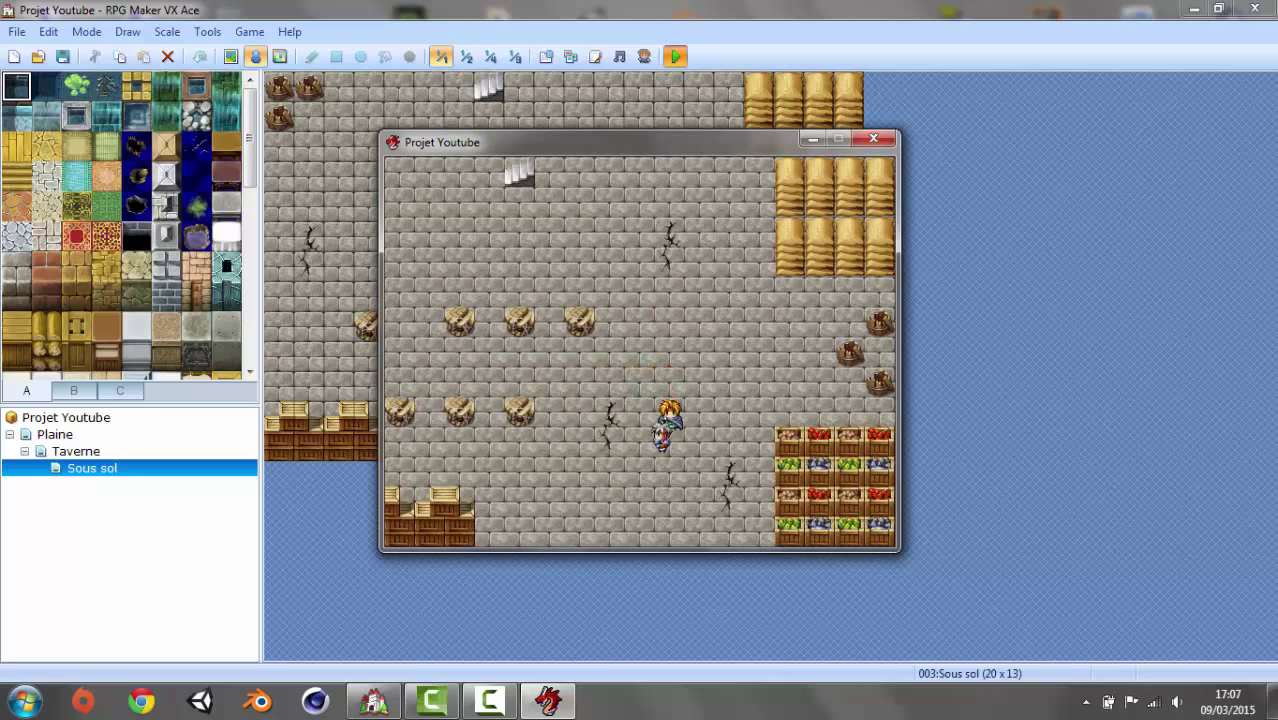
key(Down)
key(Left)
key(Left)
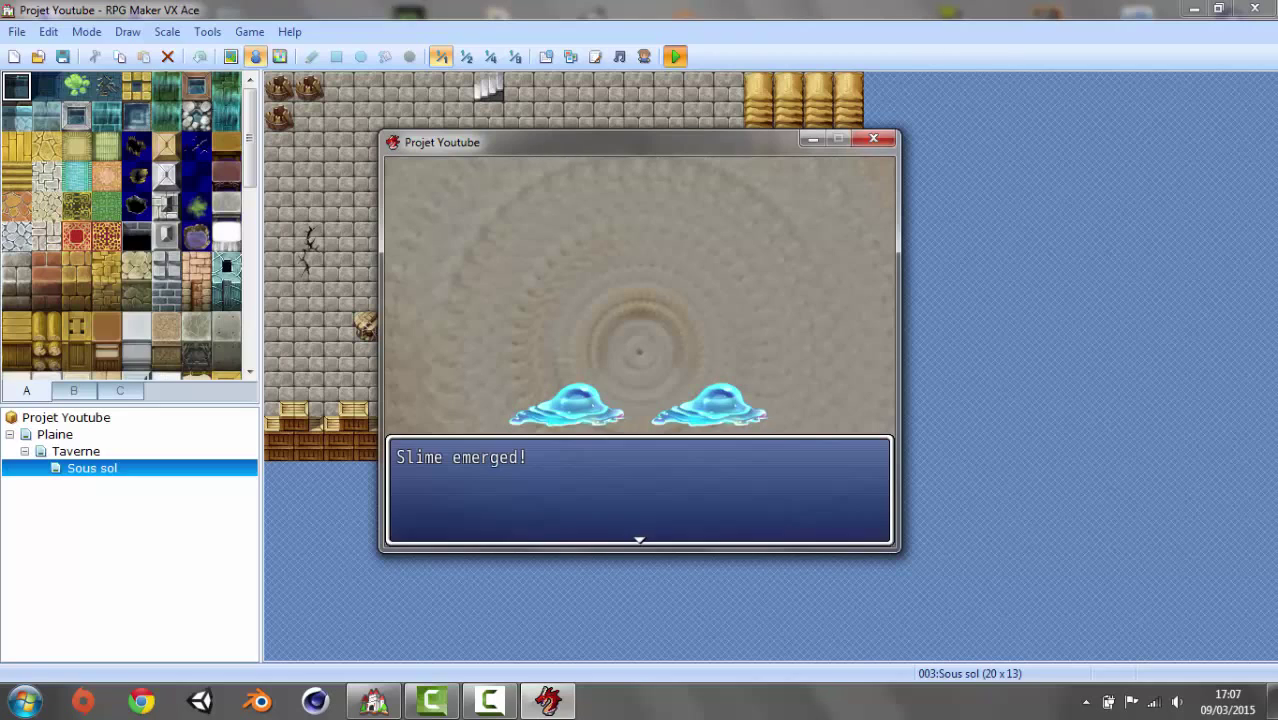
- Fight and defeat the Slime encounter
key(Return)
key(Return)
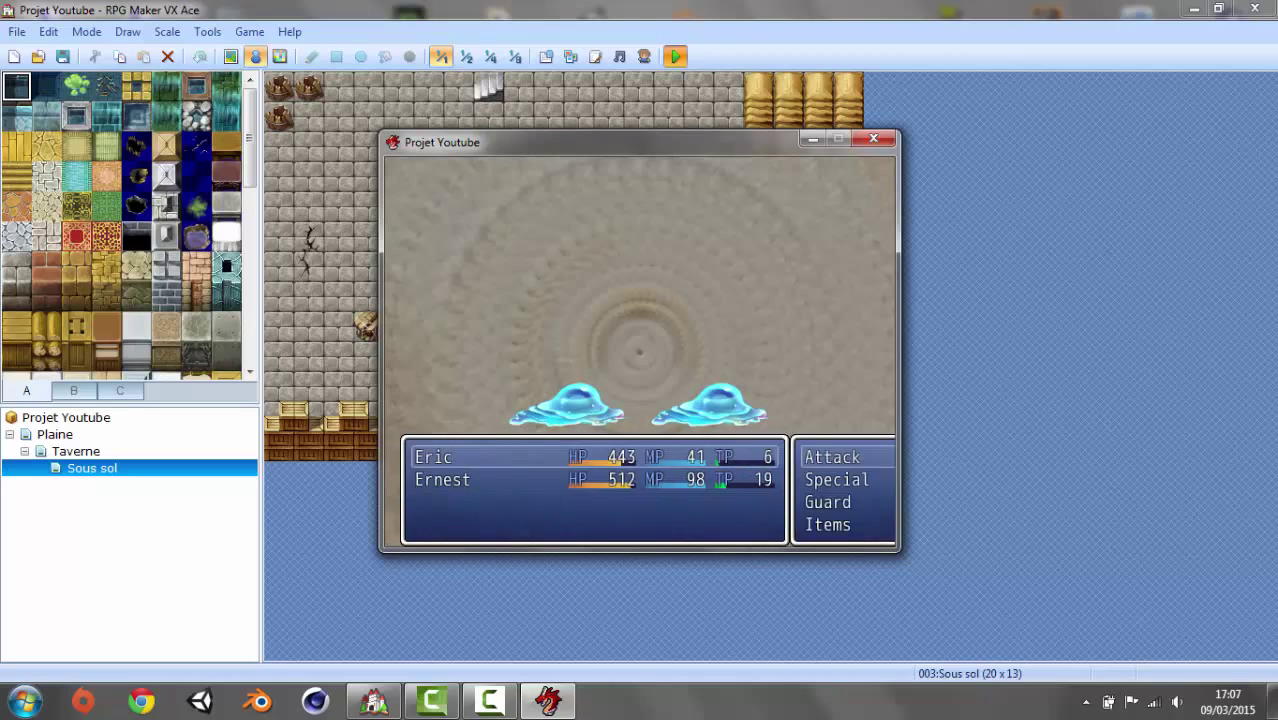
key(Return)
key(Return)
key(Return)
key(Return)
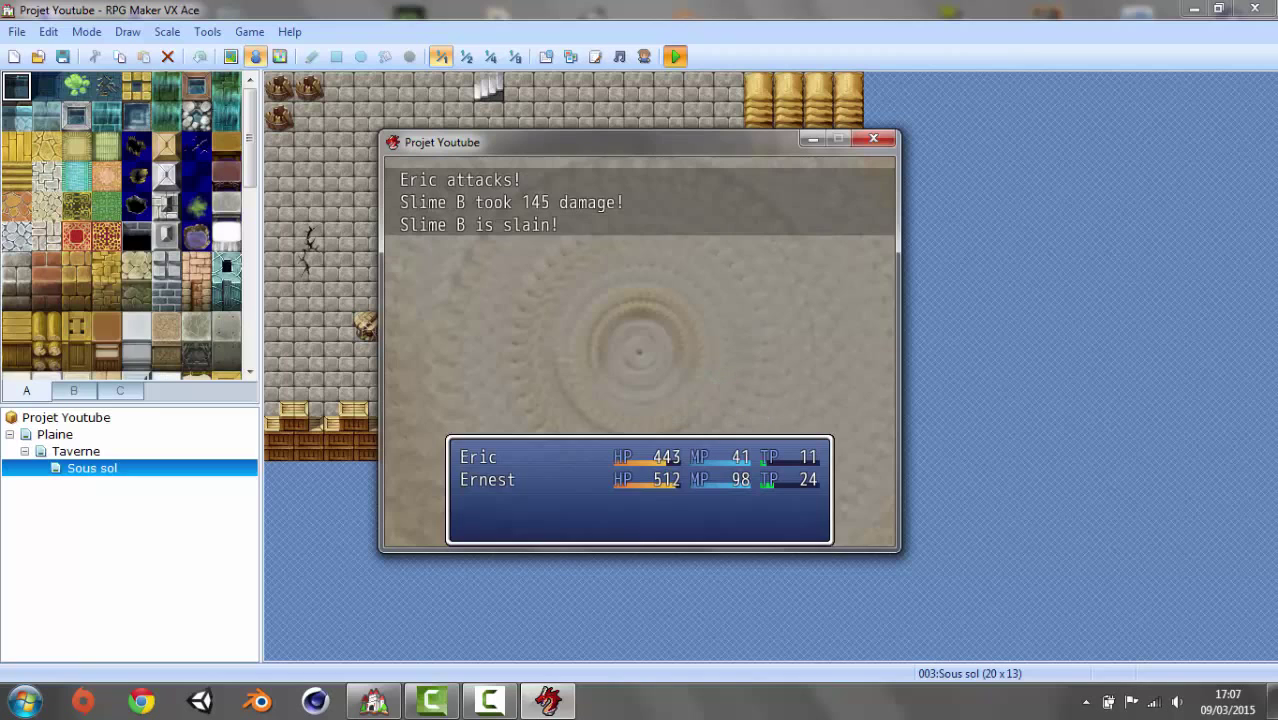
key(Return)
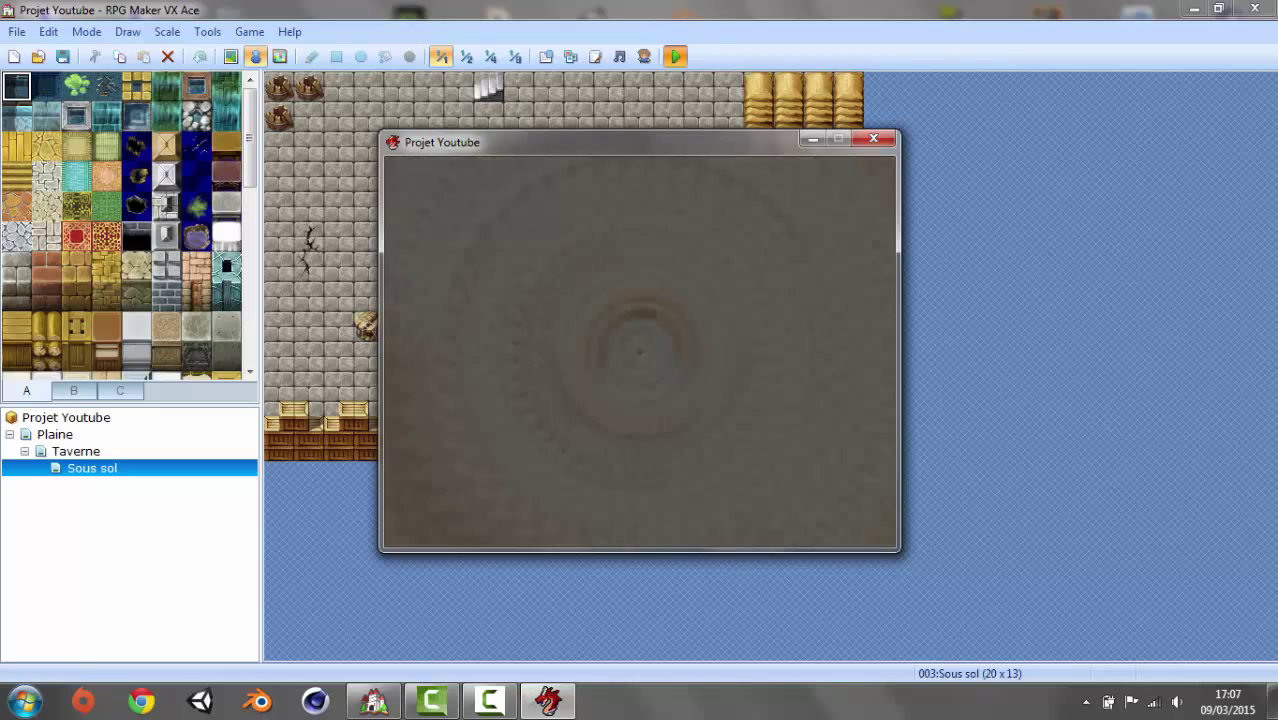
- Walk the hero along the basement's top row, then close the running game
key(Left)
key(Up)
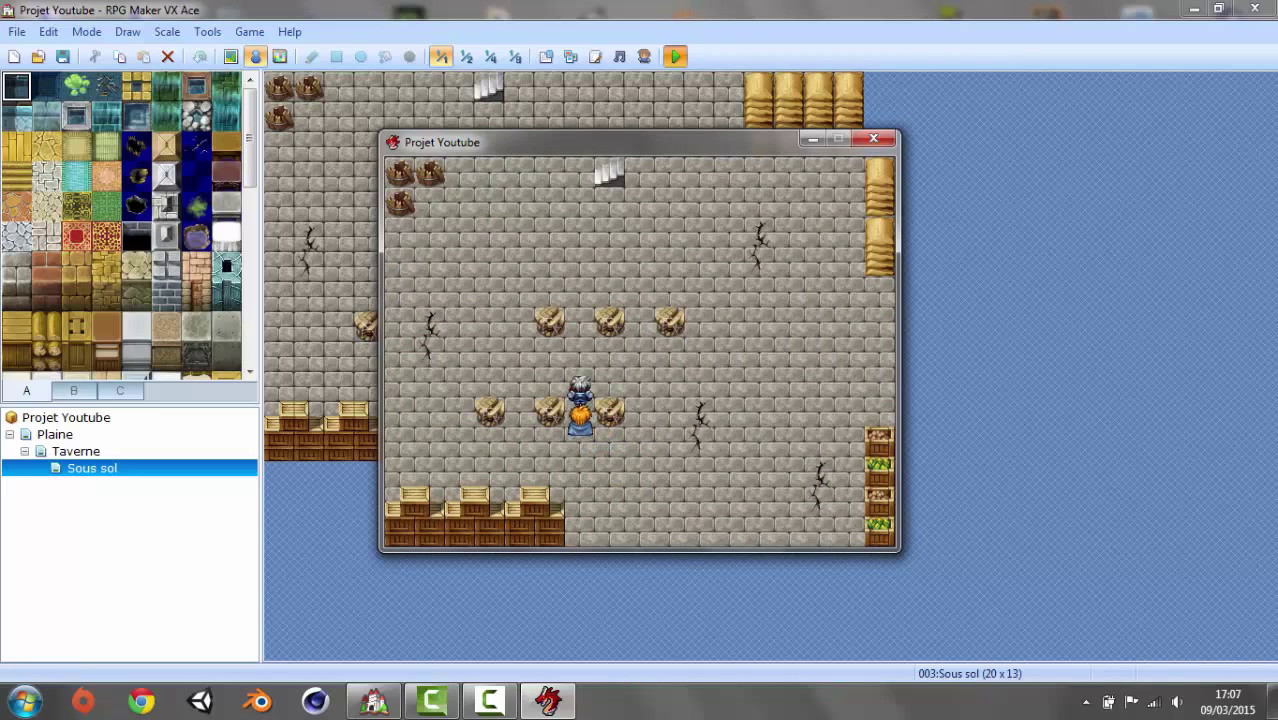
key(Up)
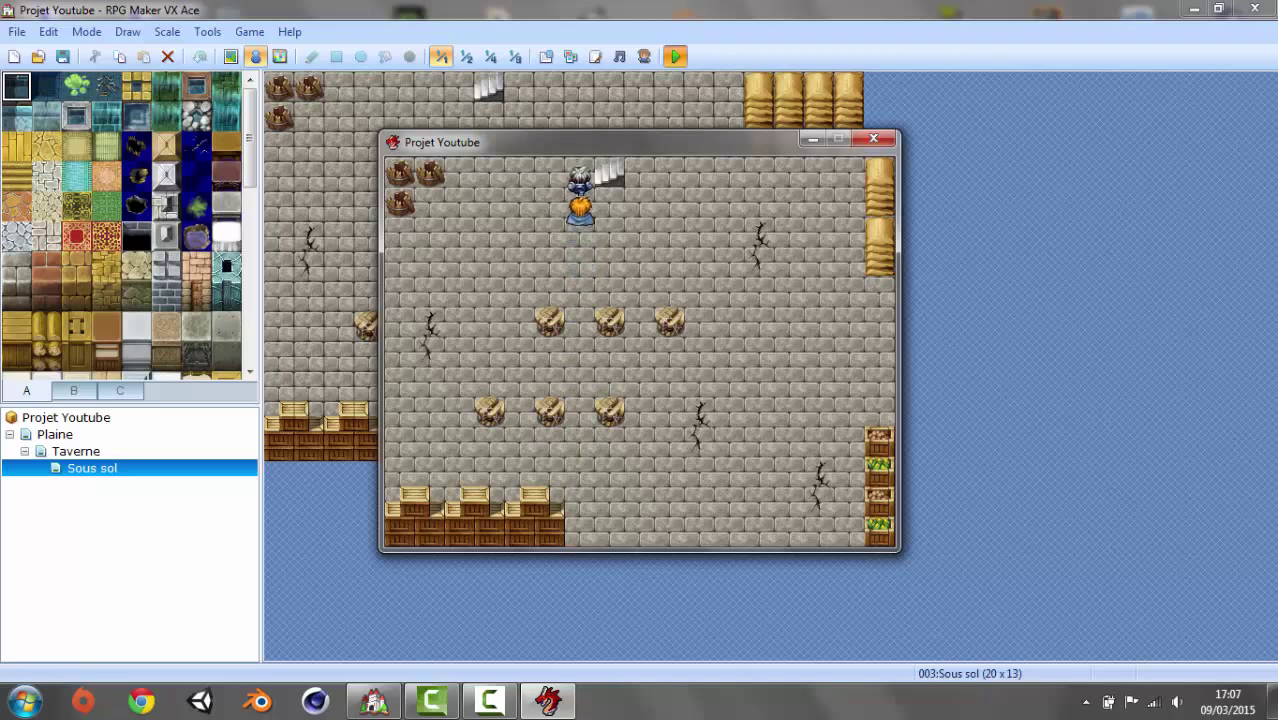
key(Right)
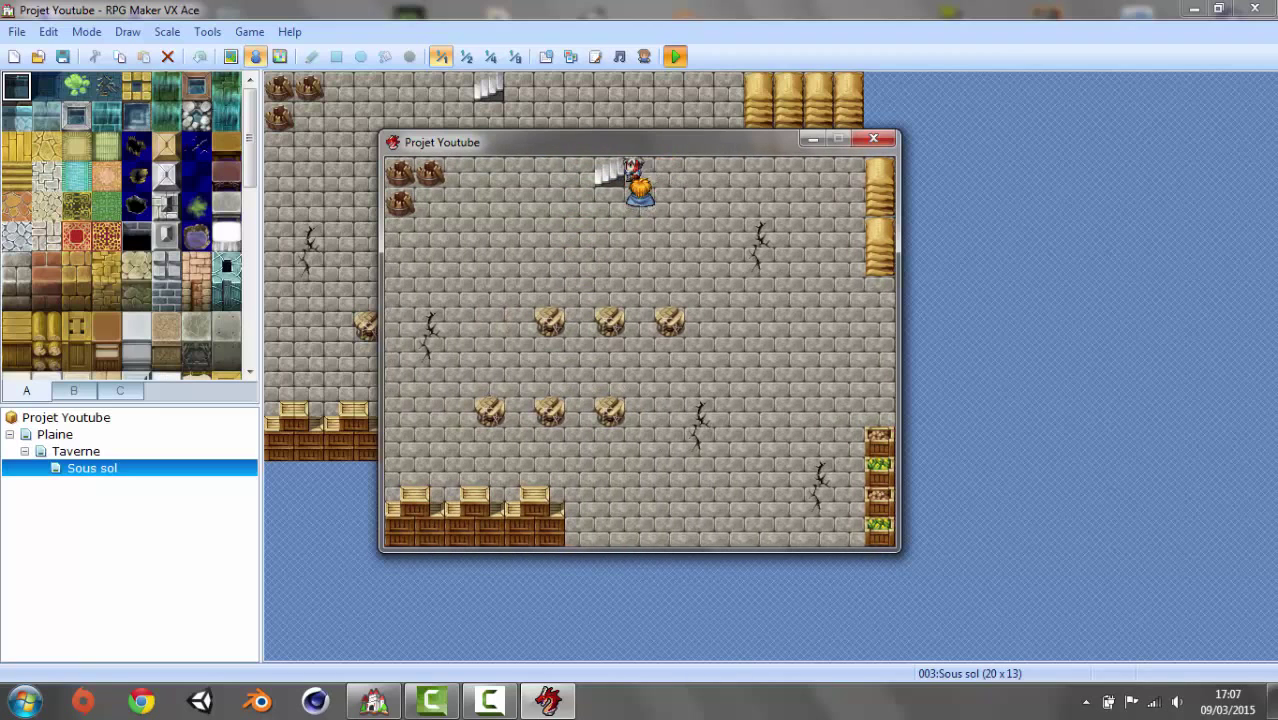
key(Left)
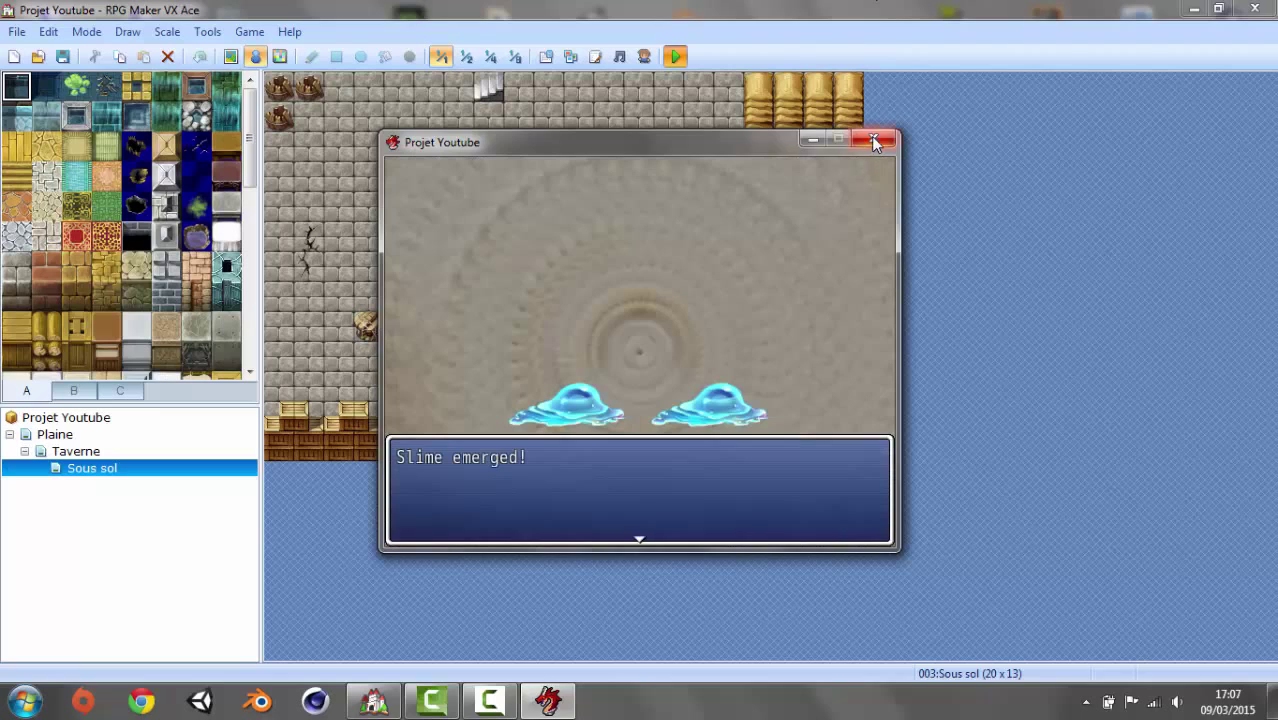
click(872, 140)
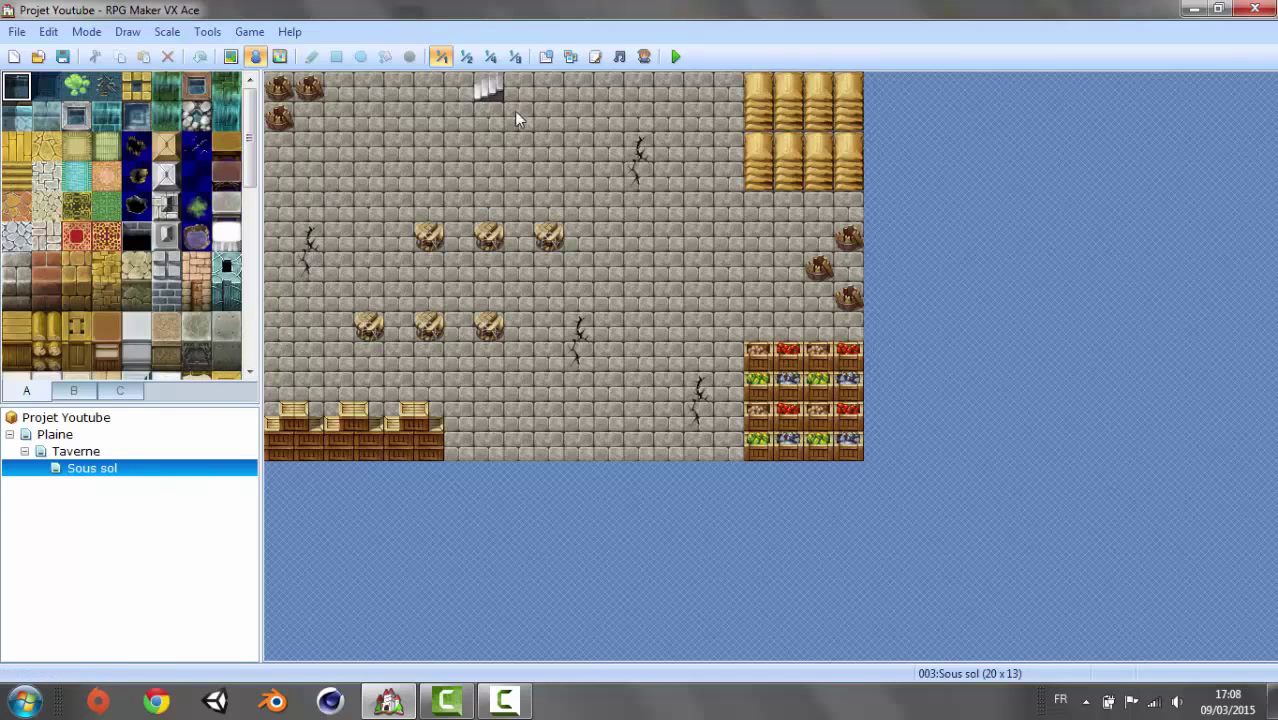
- Put a quick transfer event on the cellar stairs to Taverne (012,001), then load the Taverne map
right_click(494, 96)
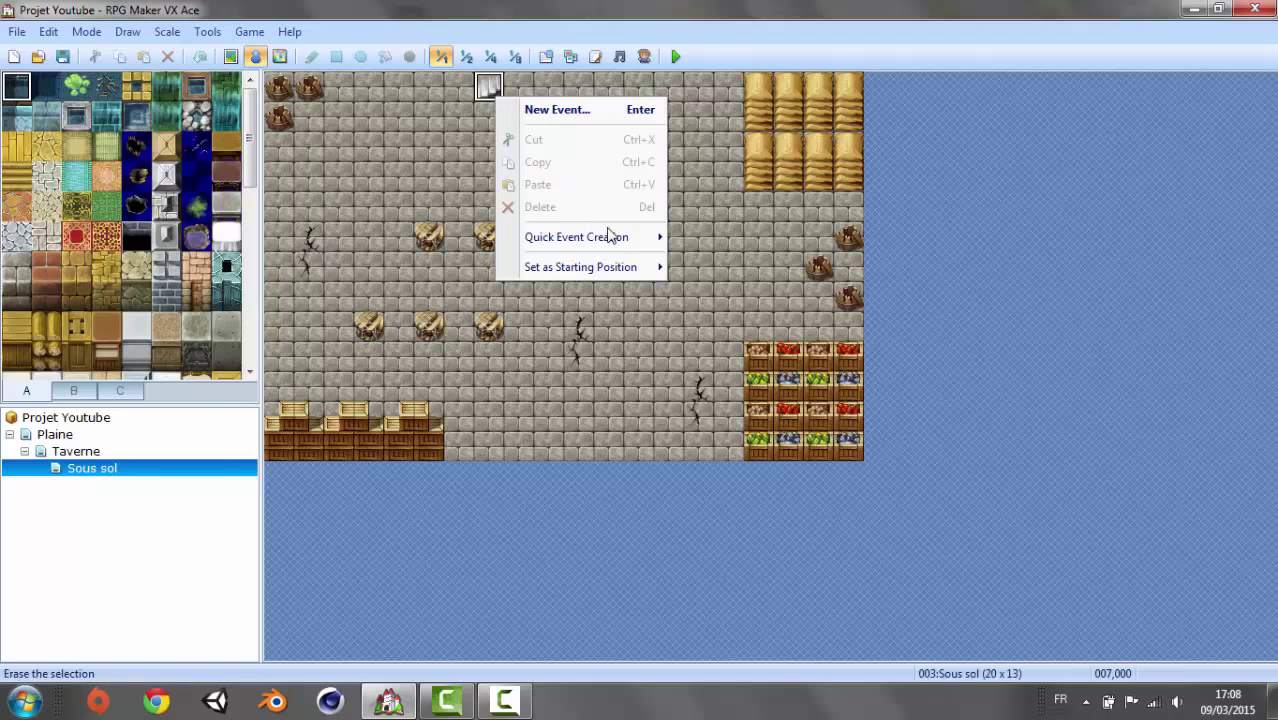
mouse_move(645, 240)
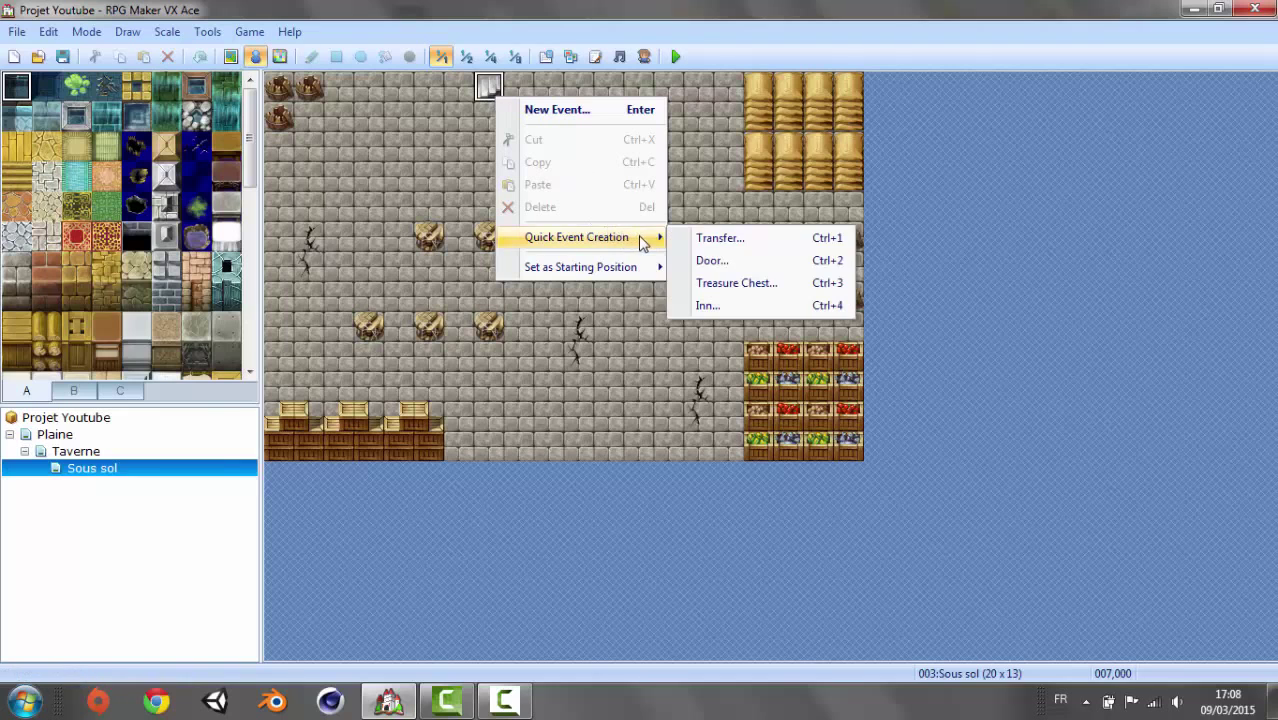
click(763, 242)
click(735, 320)
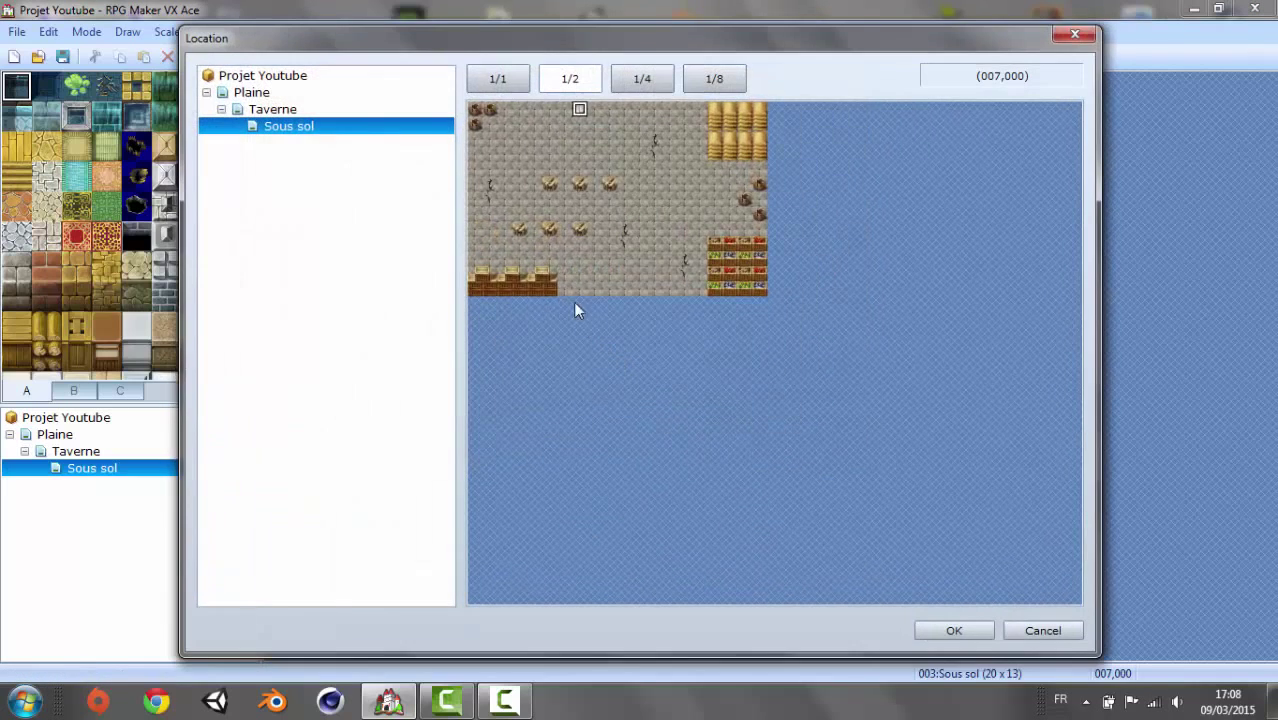
click(274, 106)
click(656, 124)
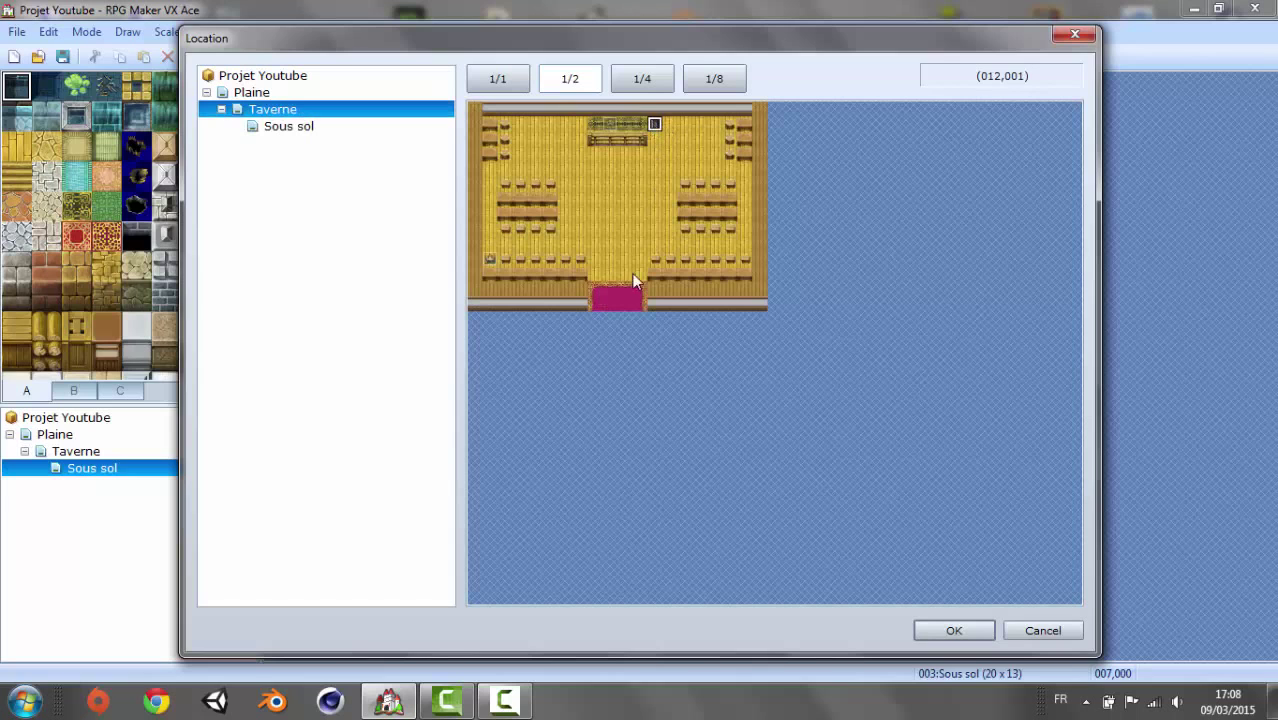
click(953, 630)
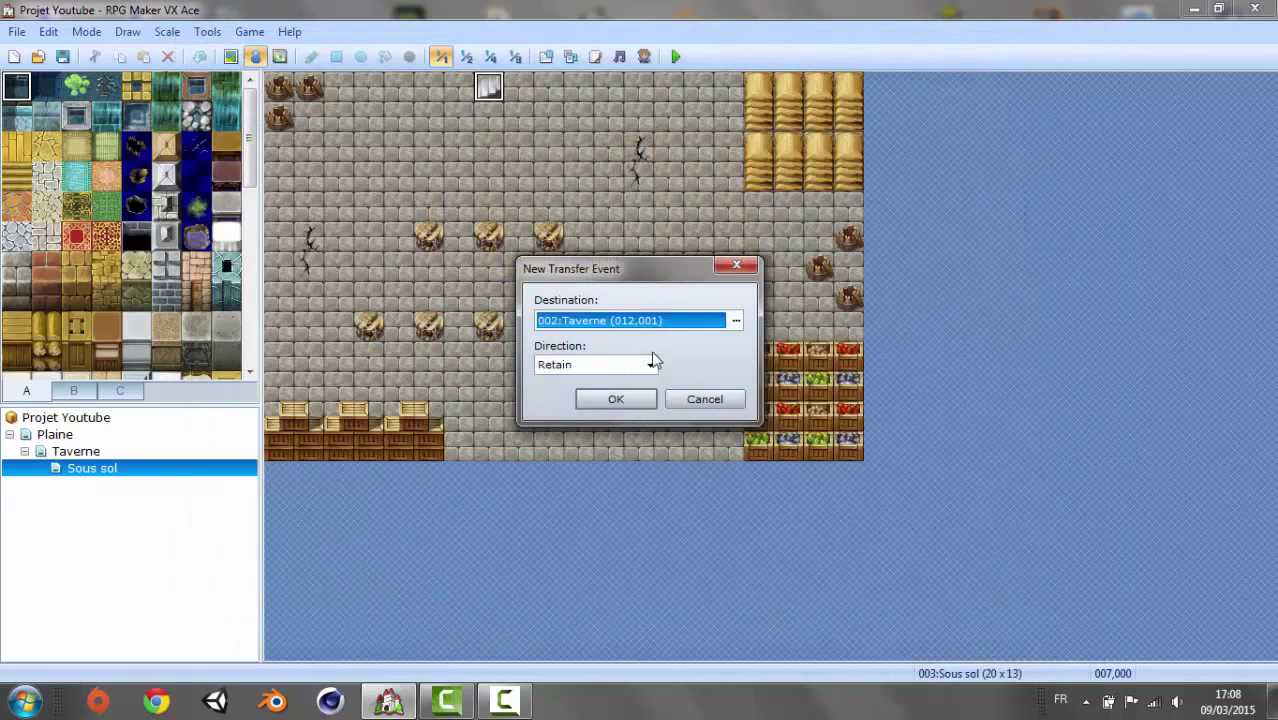
click(630, 400)
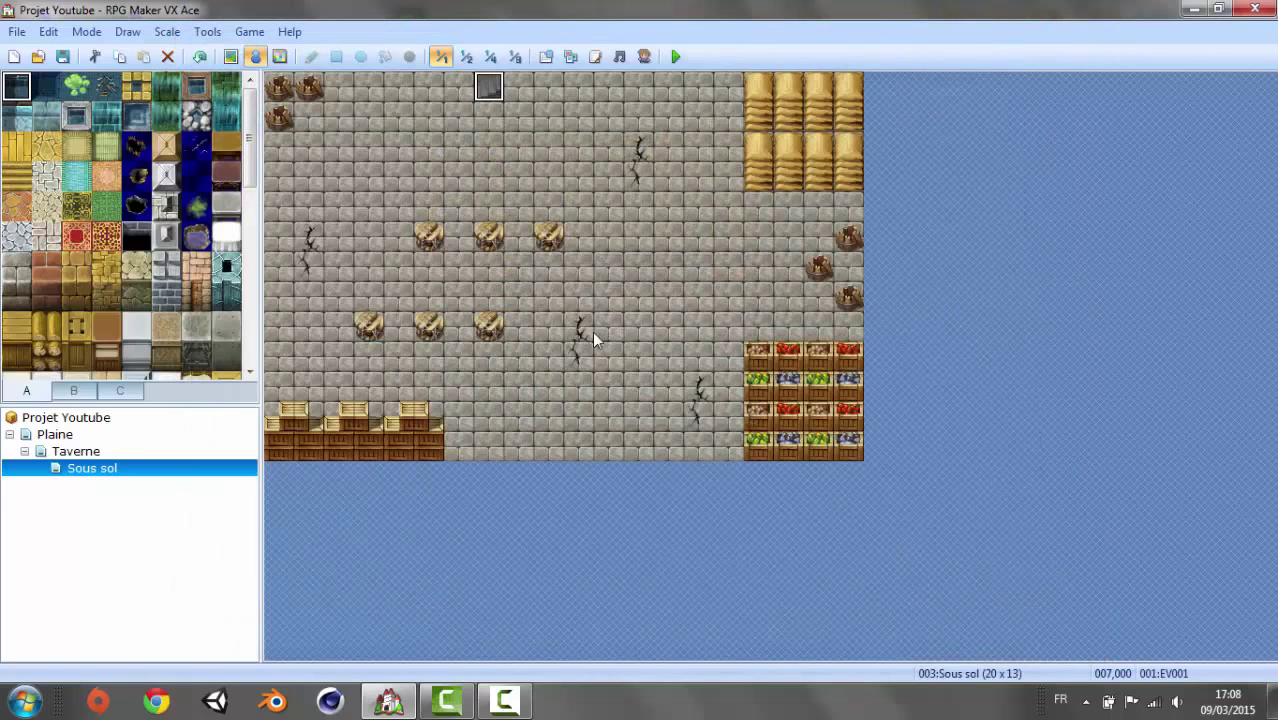
click(84, 452)
- Add a transfer event on carpet tile (009,013) leading to Plaine (018,009) at the tavern door
click(548, 479)
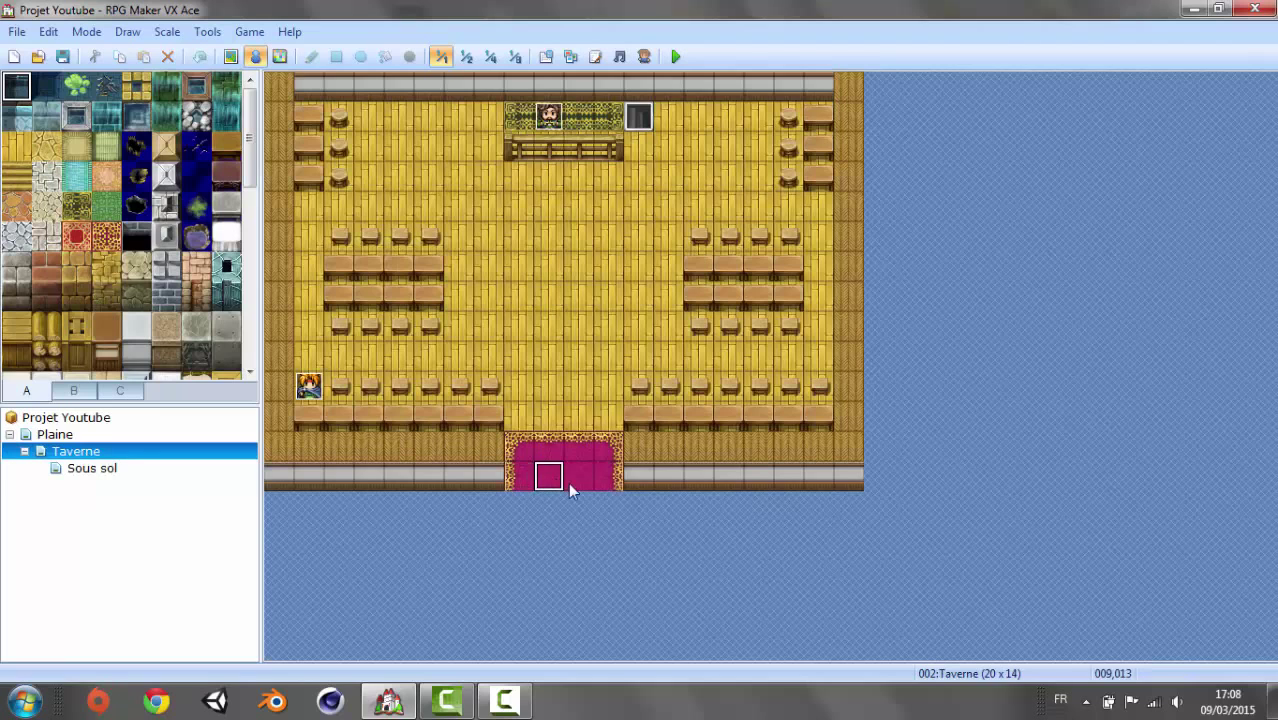
right_click(558, 481)
mouse_move(705, 616)
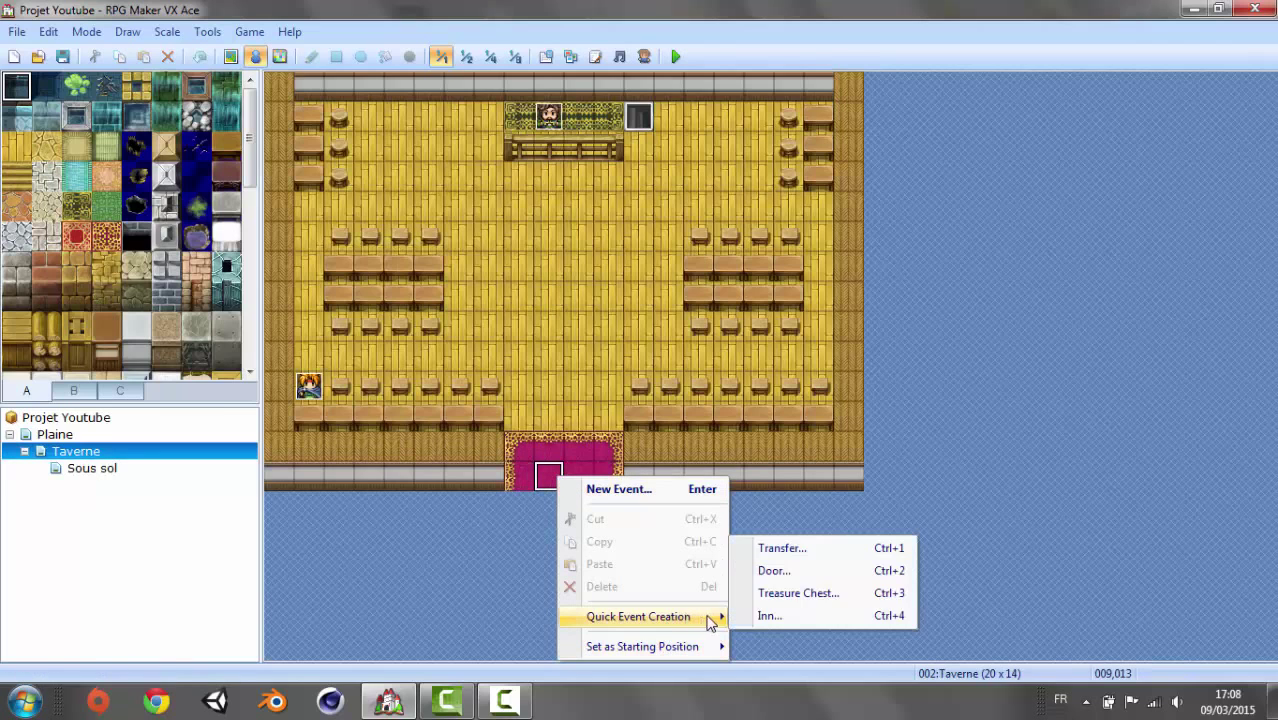
click(780, 548)
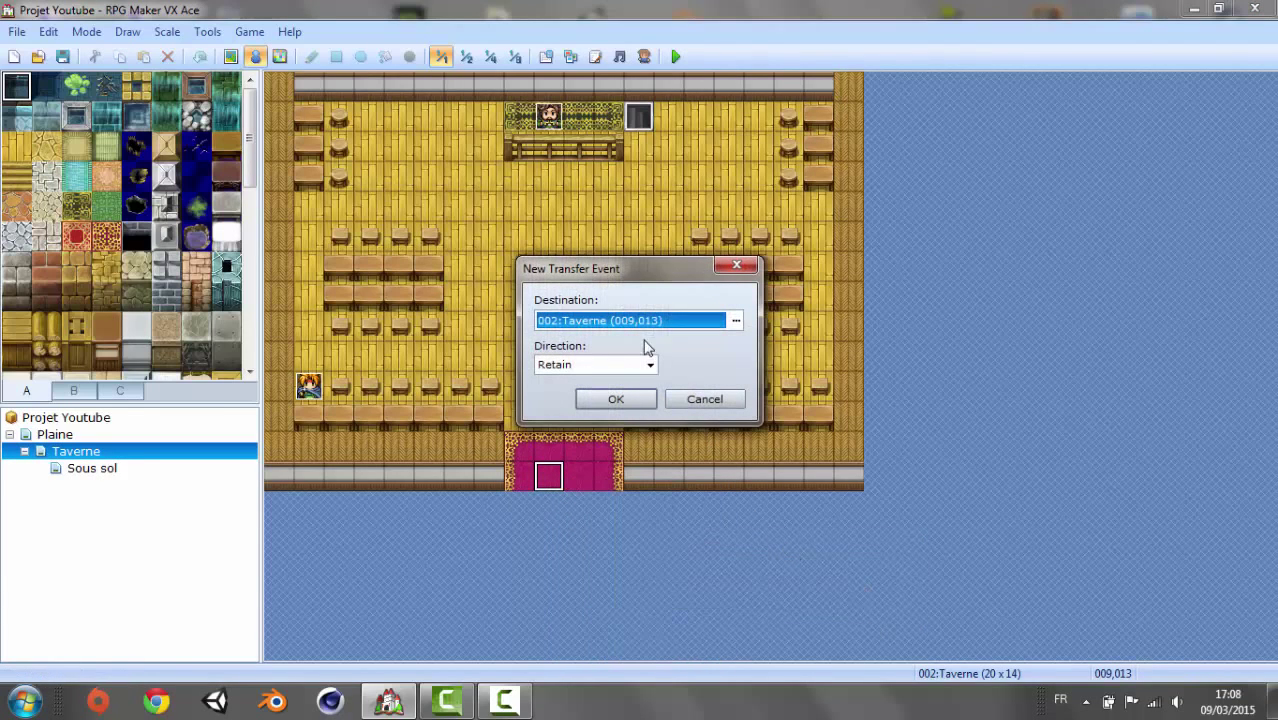
click(736, 322)
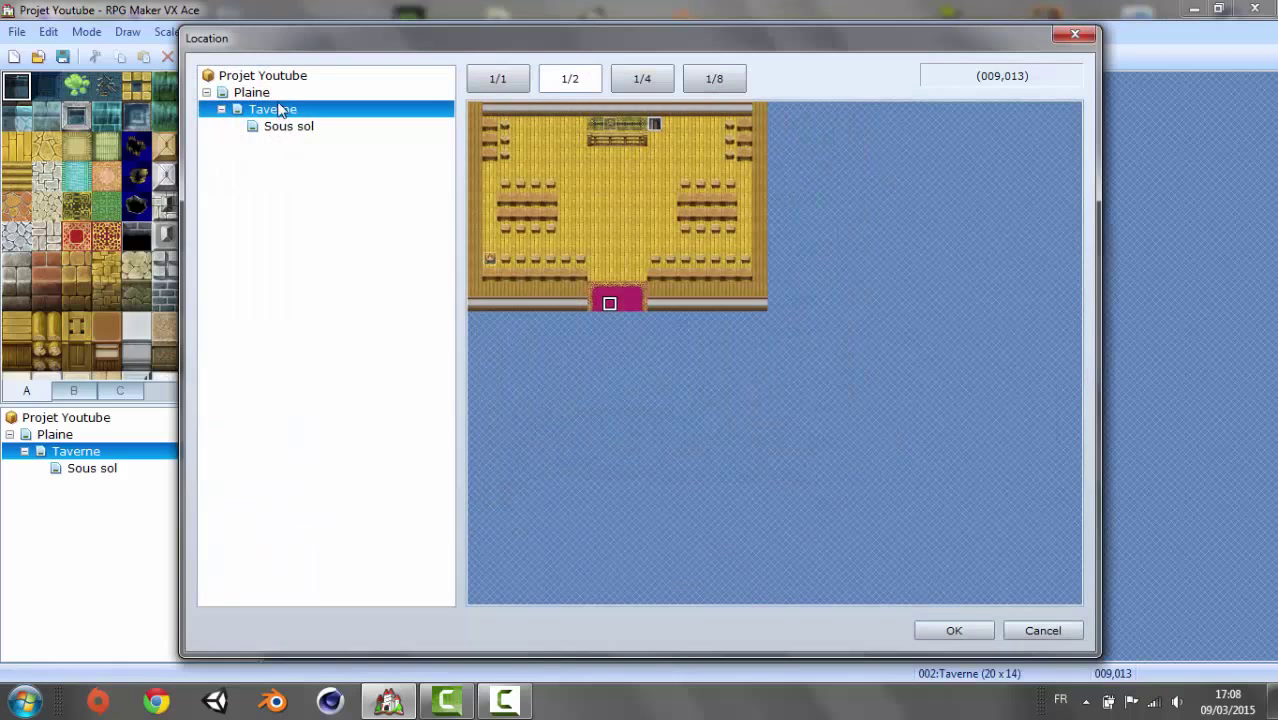
click(264, 92)
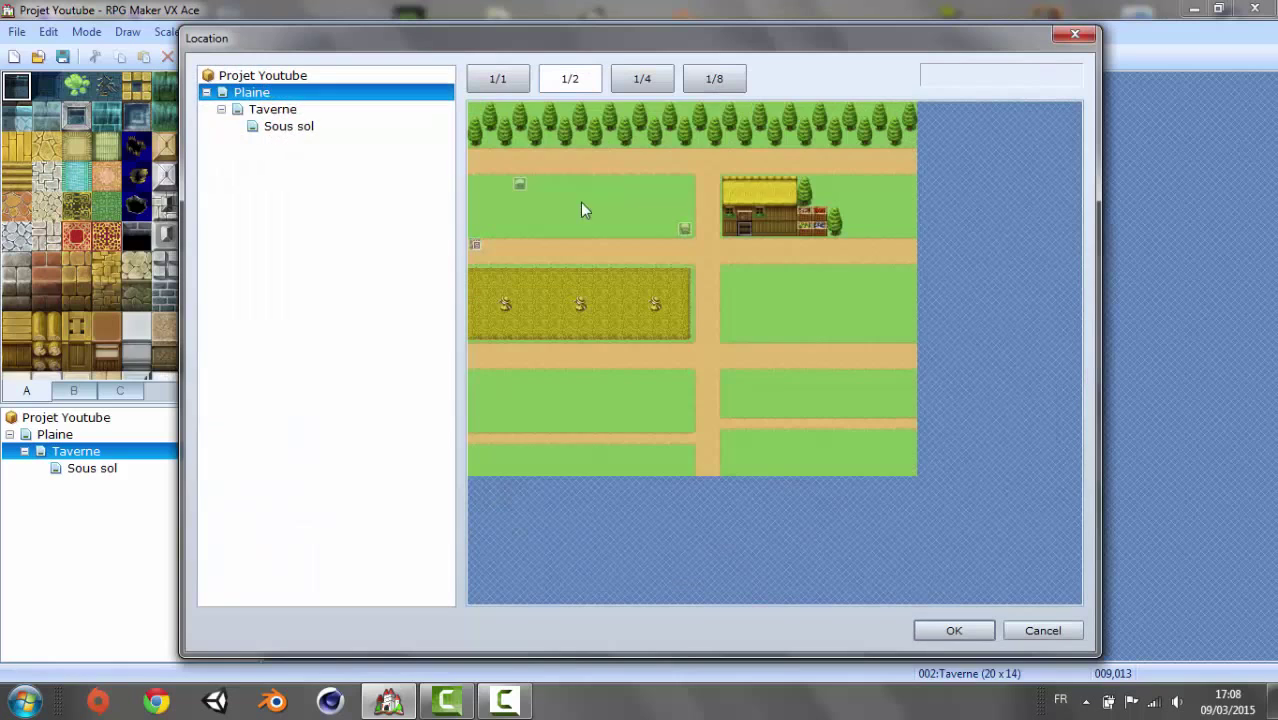
click(745, 240)
click(955, 631)
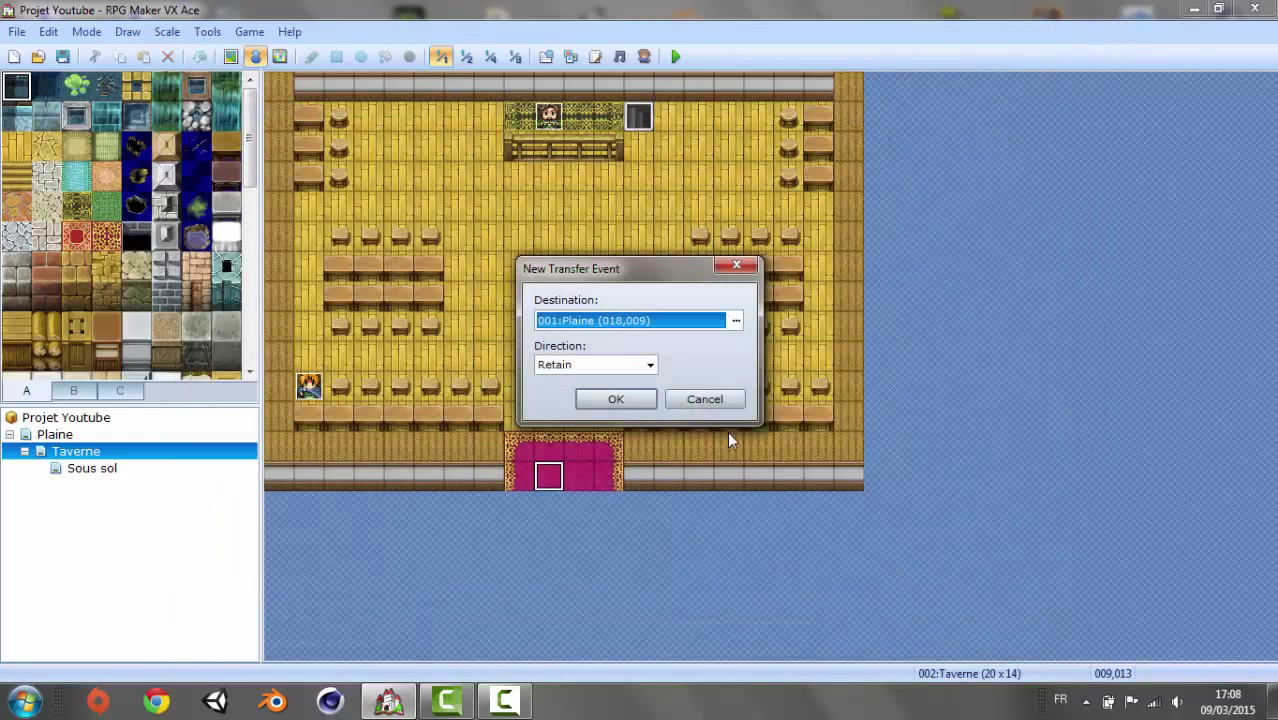
click(617, 398)
- Add the same Plaine (018,009) transfer event on carpet tile (010,013)
right_click(584, 478)
mouse_move(660, 618)
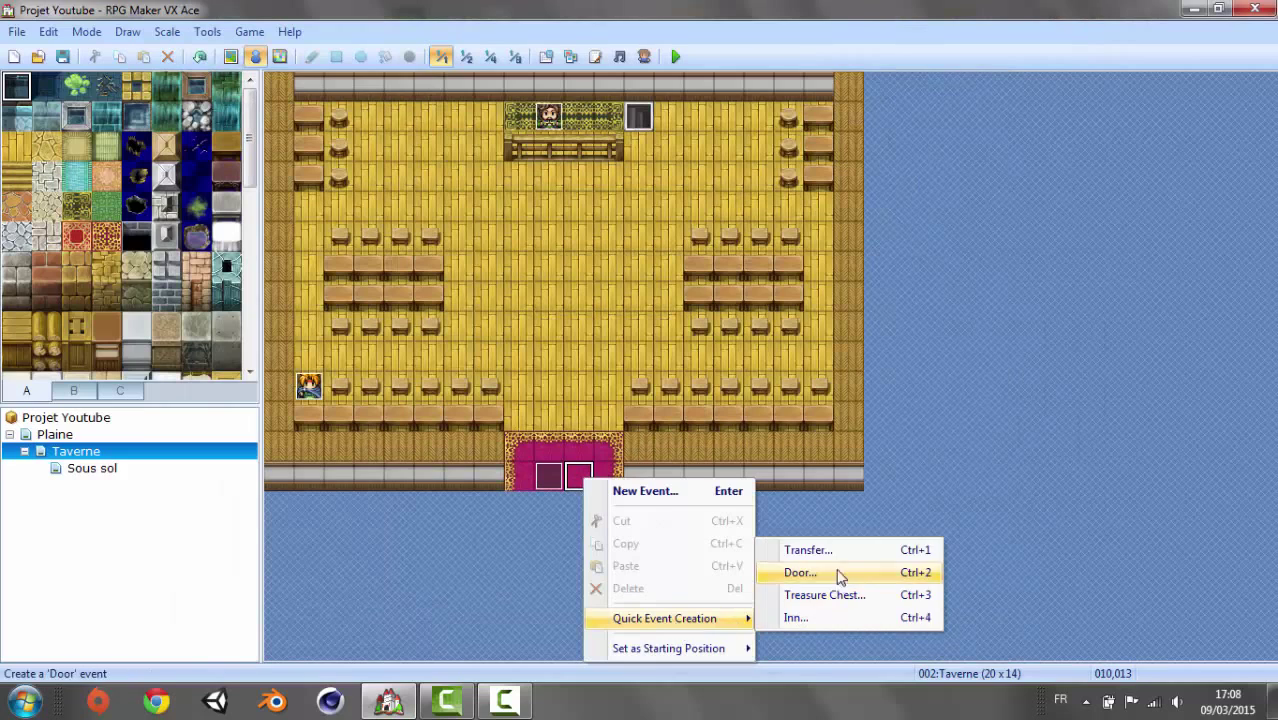
click(824, 547)
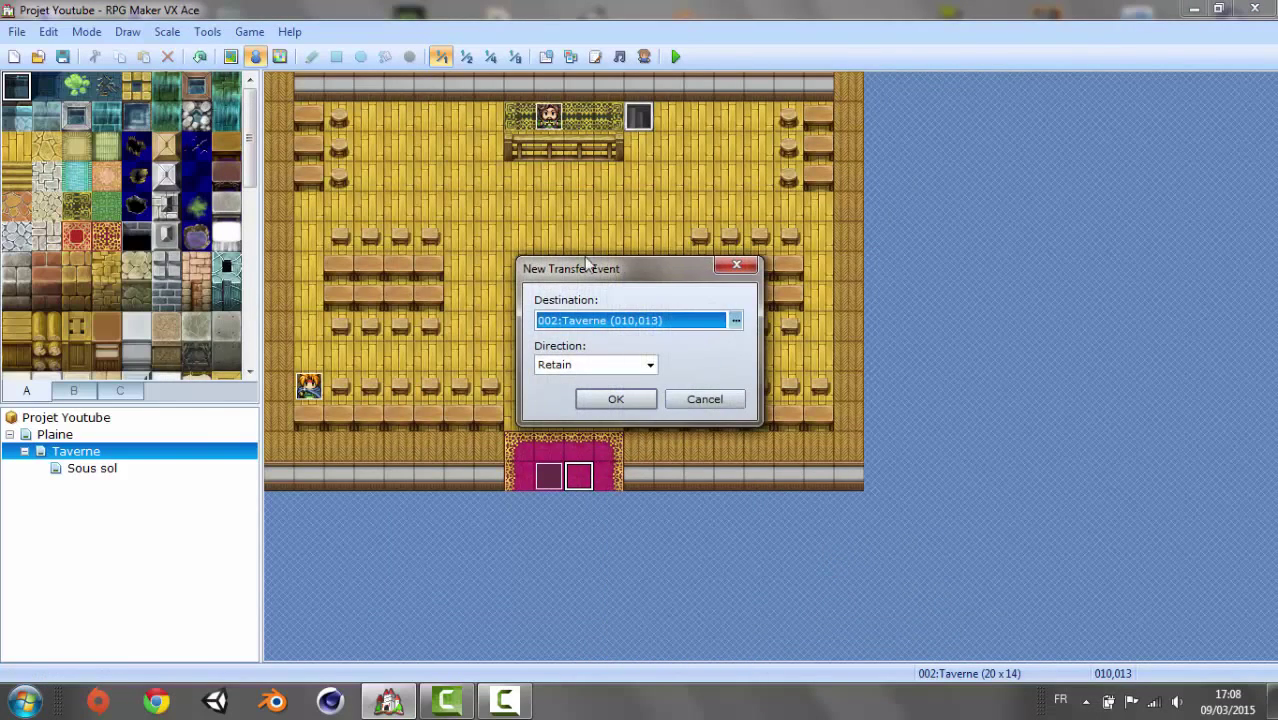
click(735, 320)
click(255, 92)
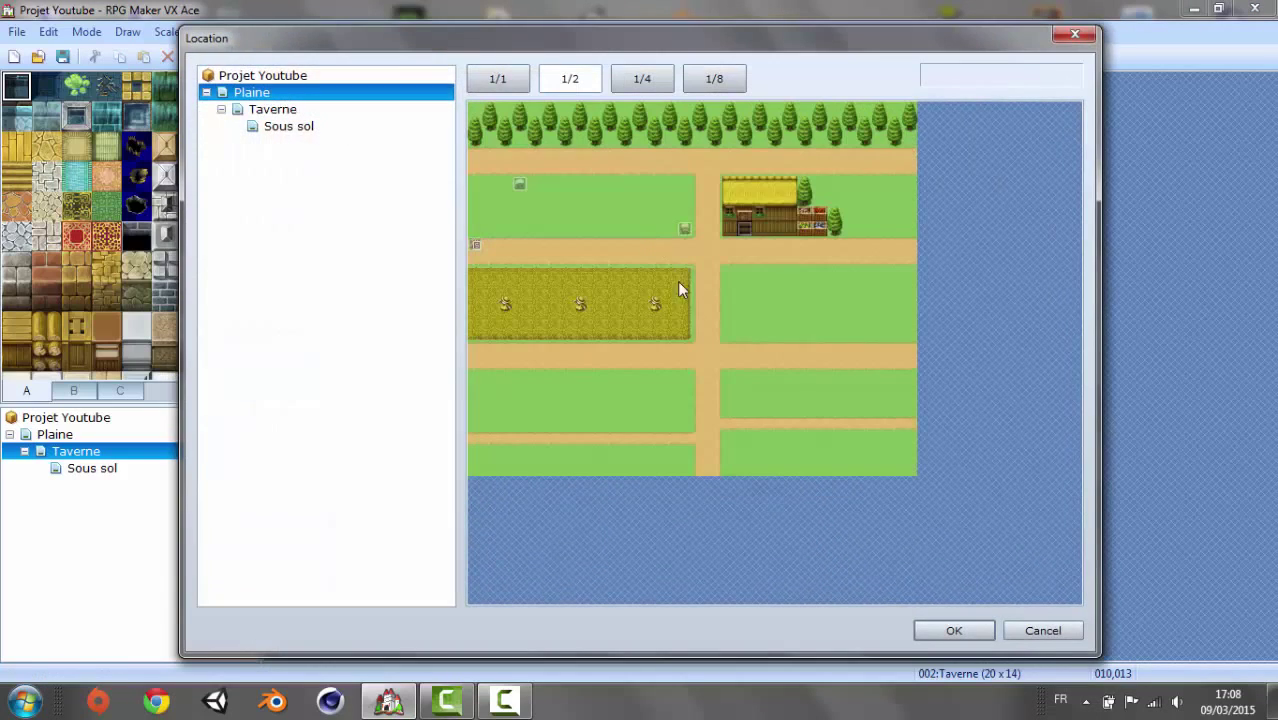
click(748, 233)
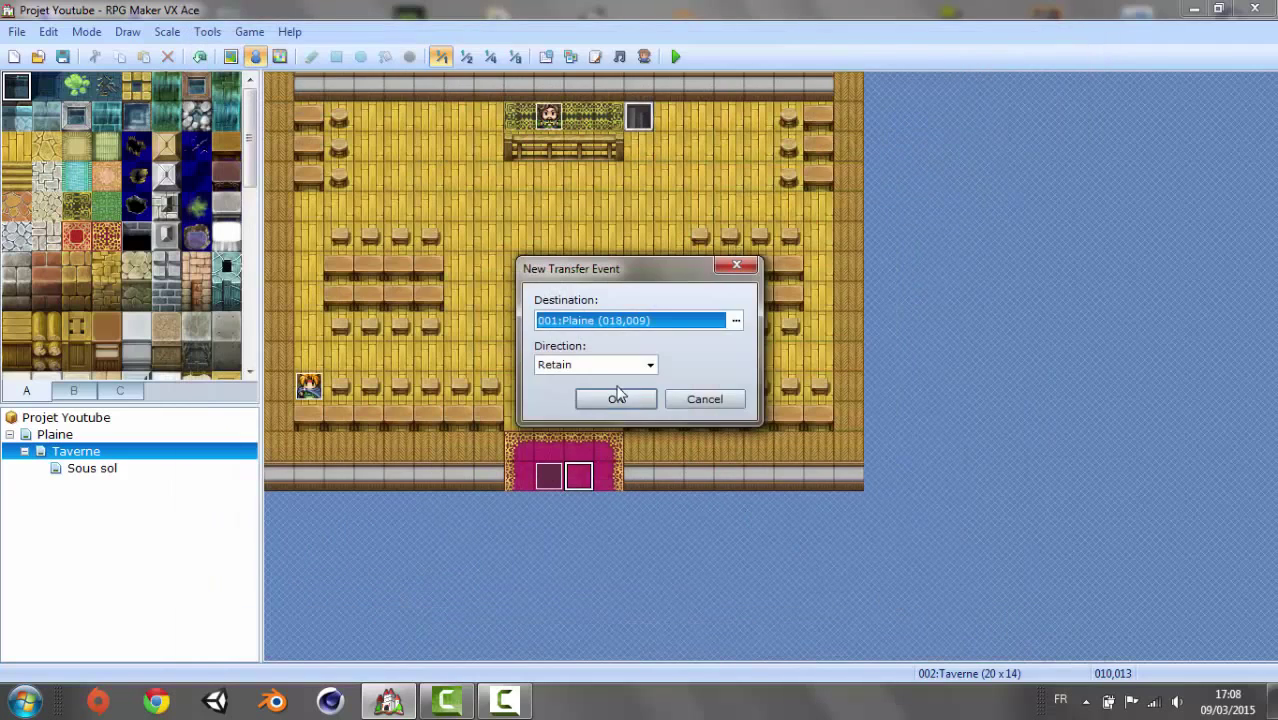
click(621, 396)
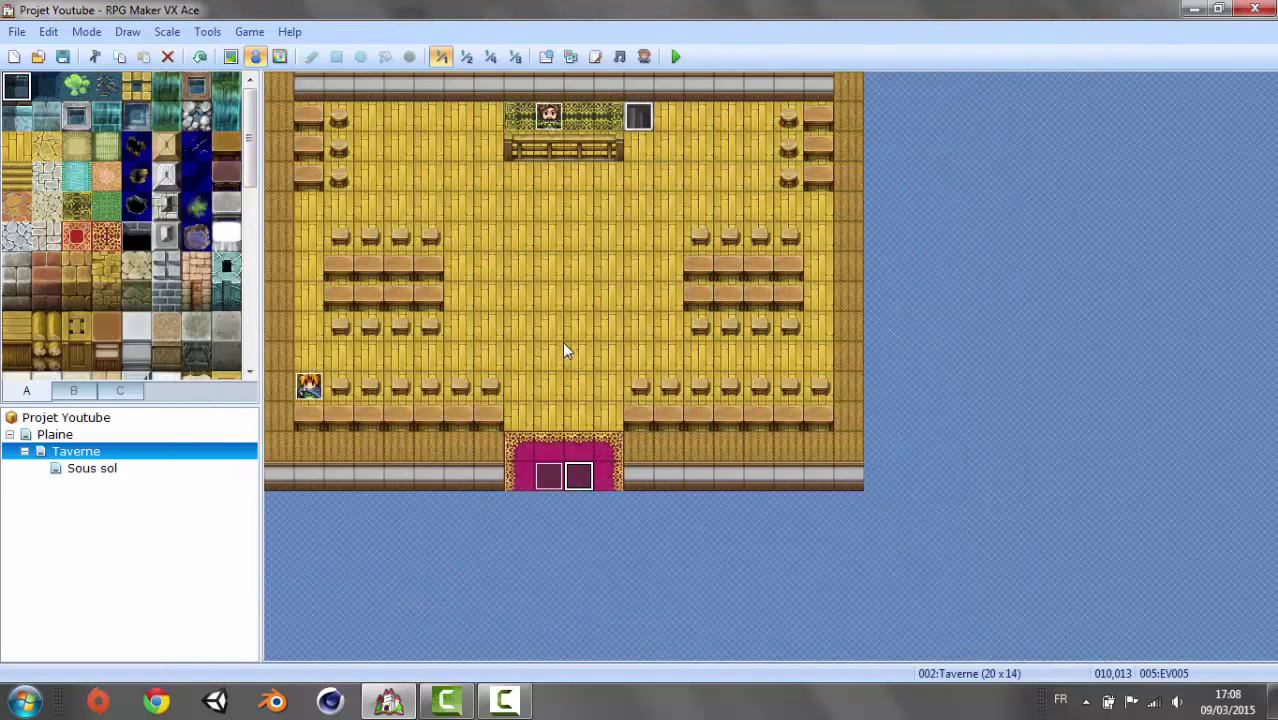
- Save the project and start a new game in a fresh playtest
click(676, 57)
click(582, 392)
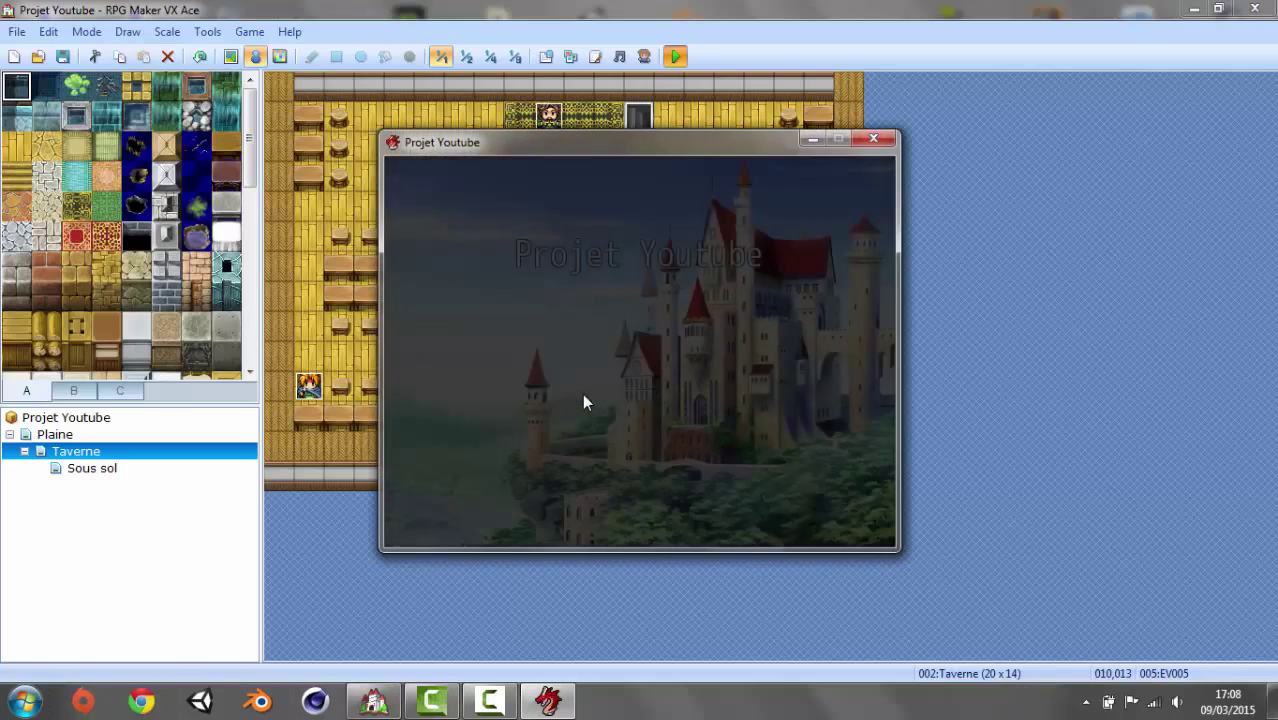
key(Return)
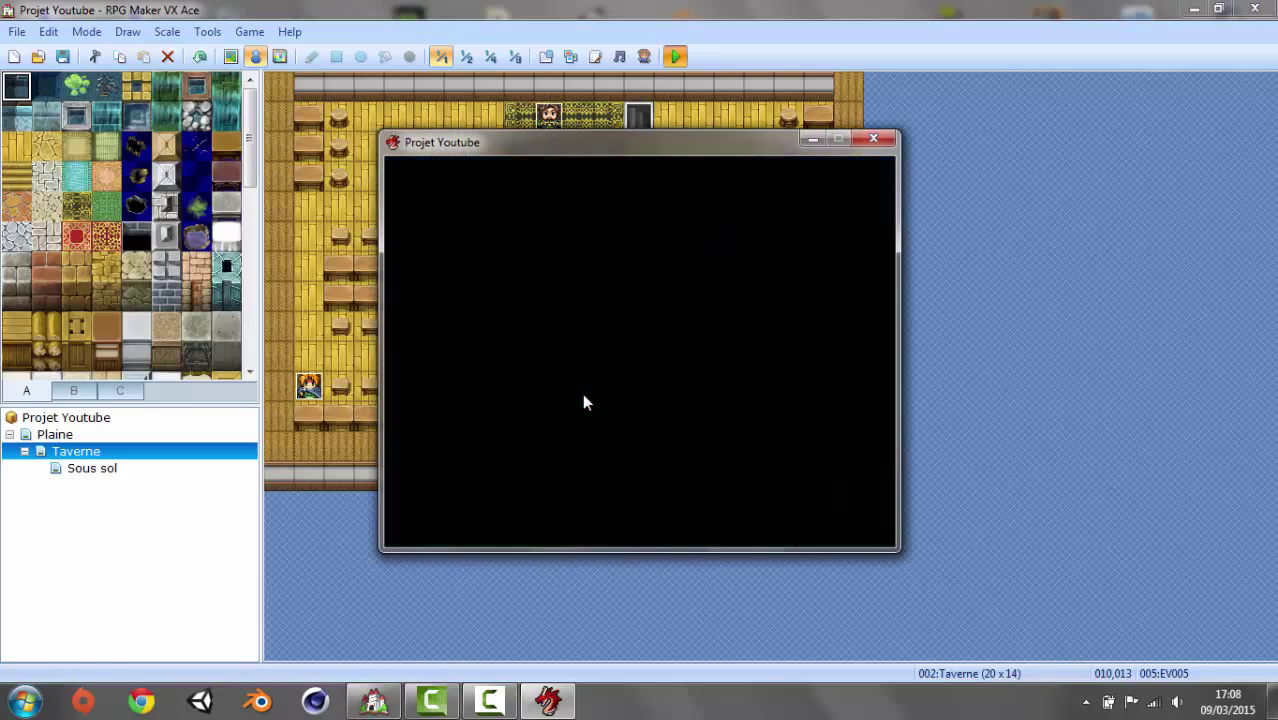
click(676, 57)
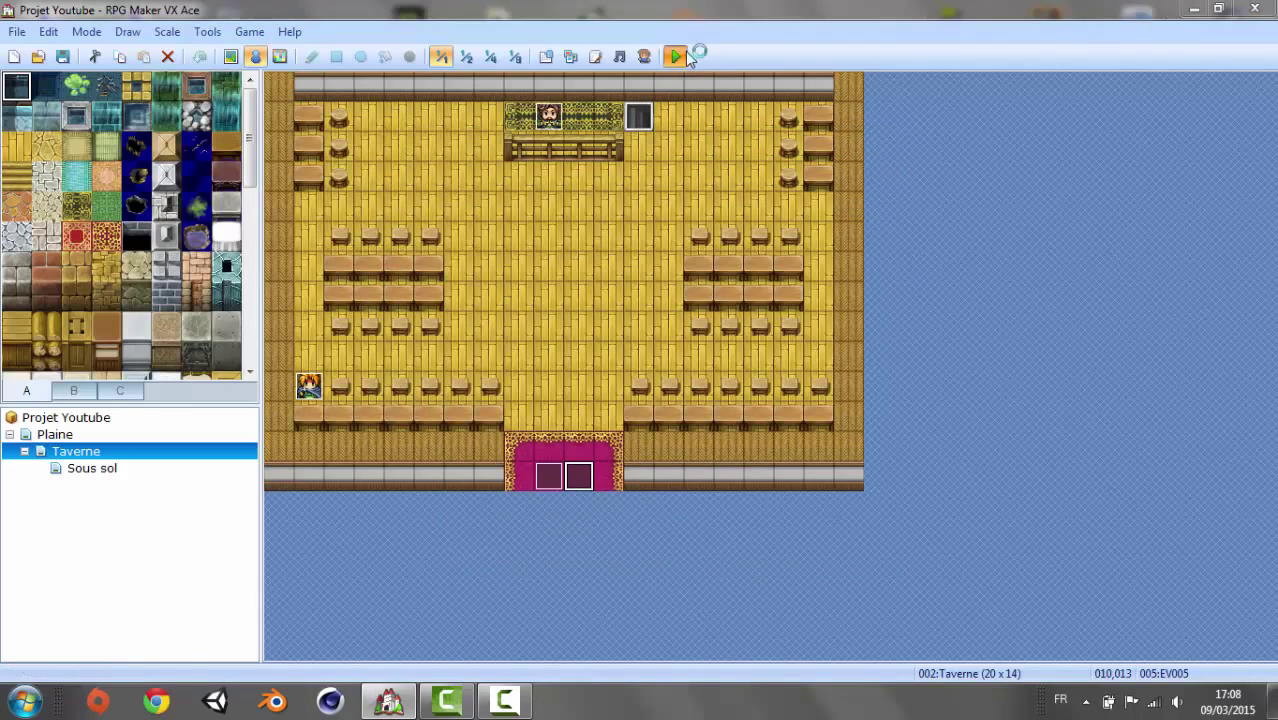
key(Return)
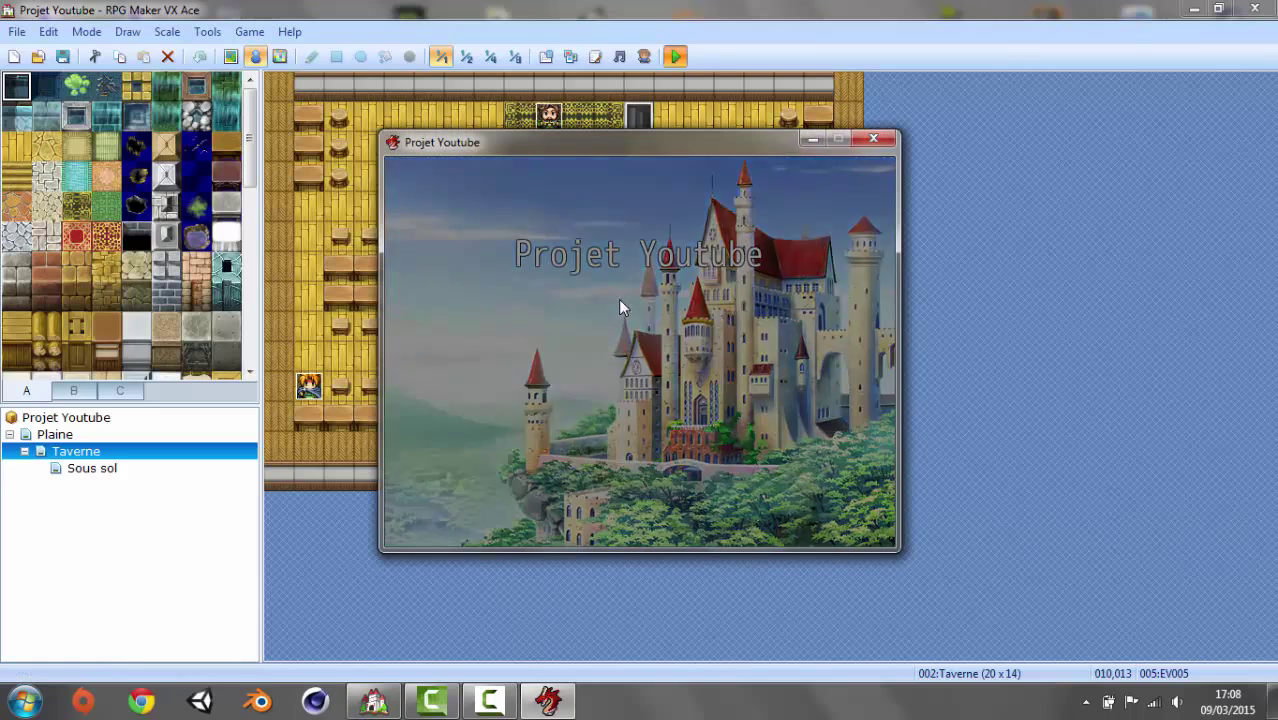
- Enter the tavern, step off its exit carpet back into the village, then close the game
key(Right)
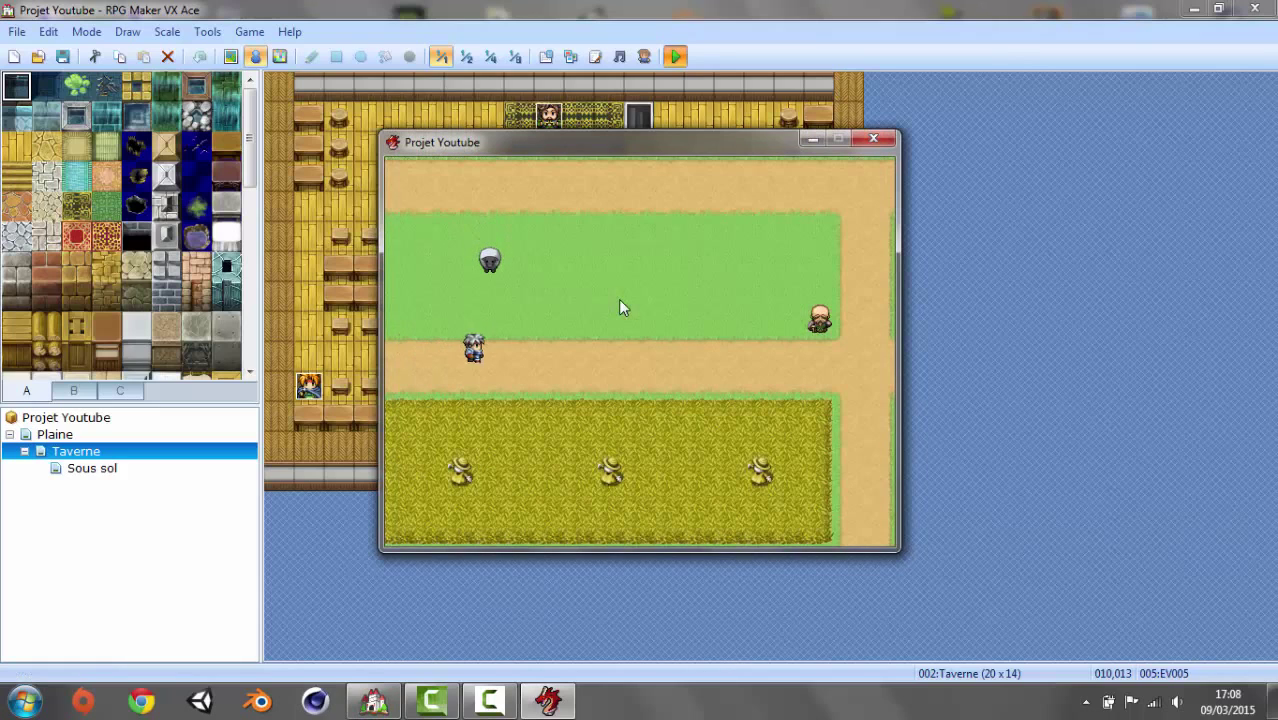
key(Right)
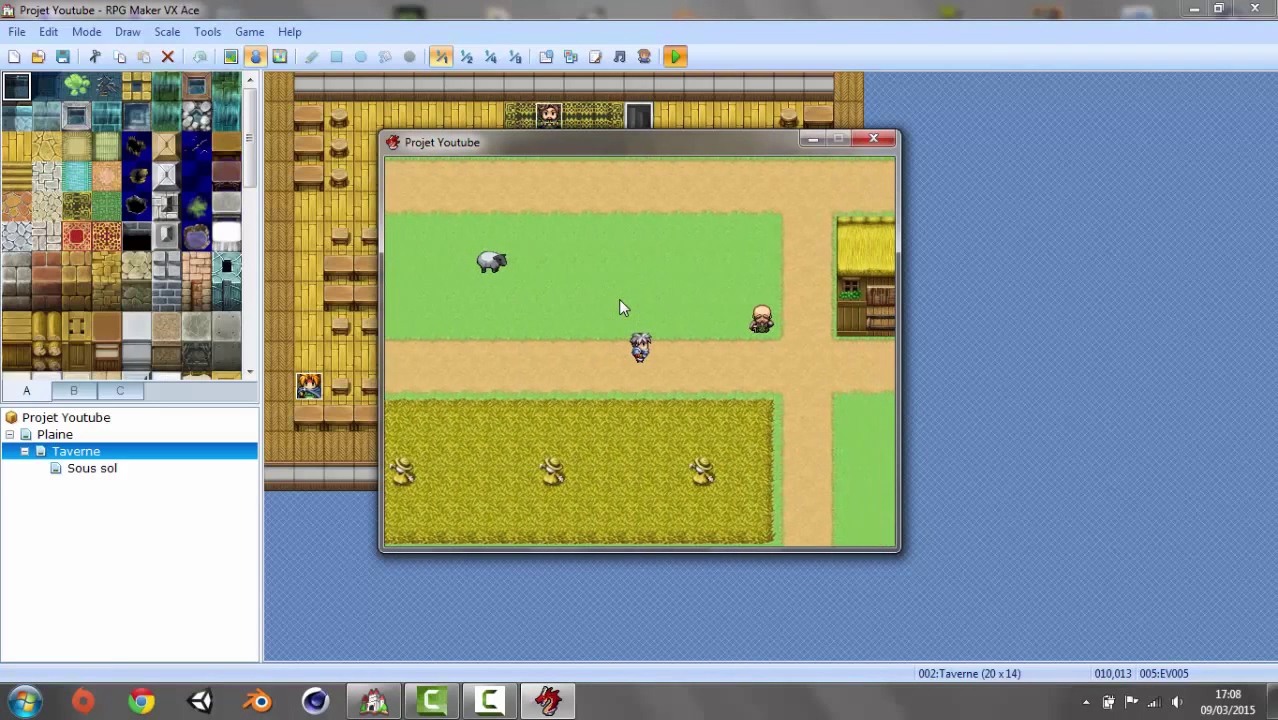
key(Right)
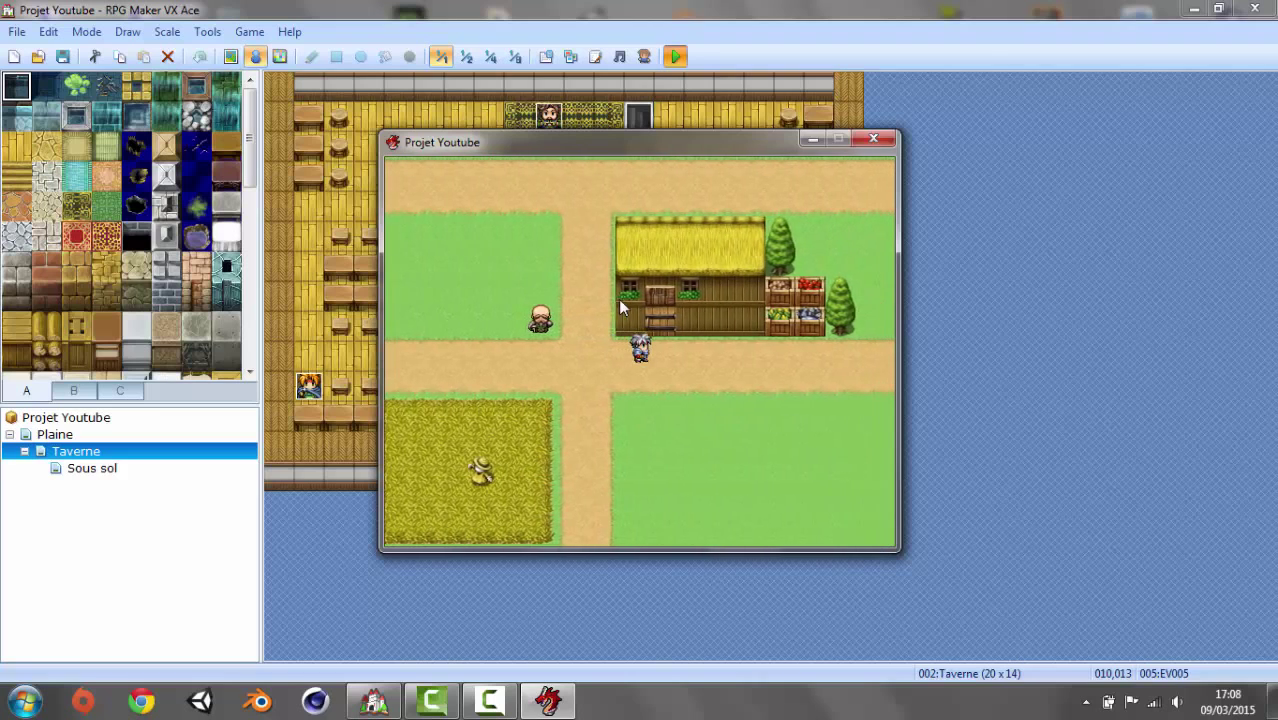
key(Up)
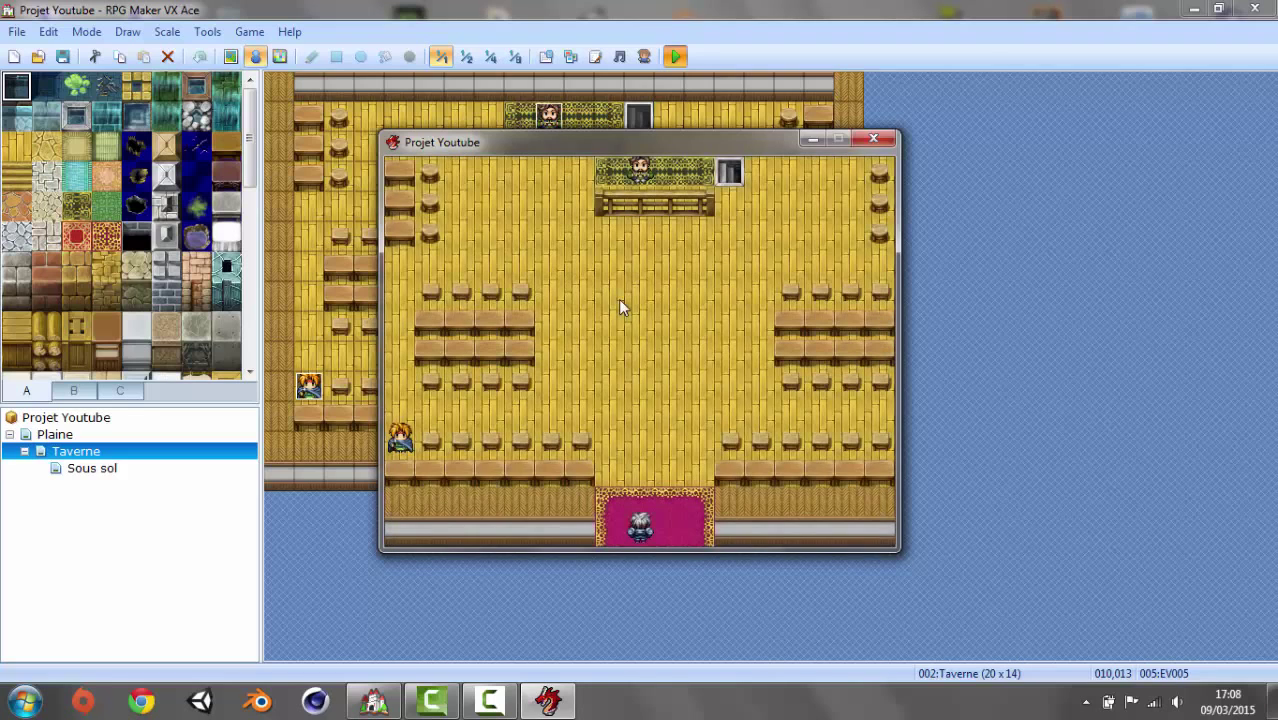
key(Down)
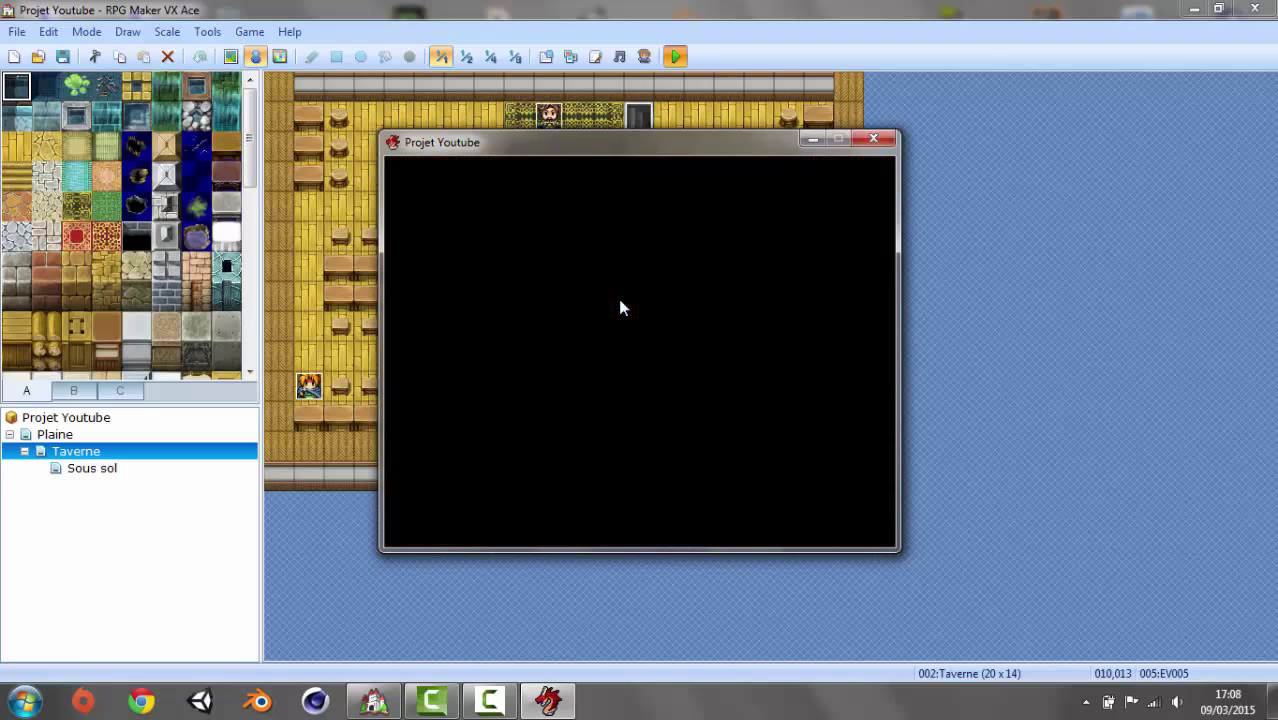
key(Left)
key(Left)
key(Left)
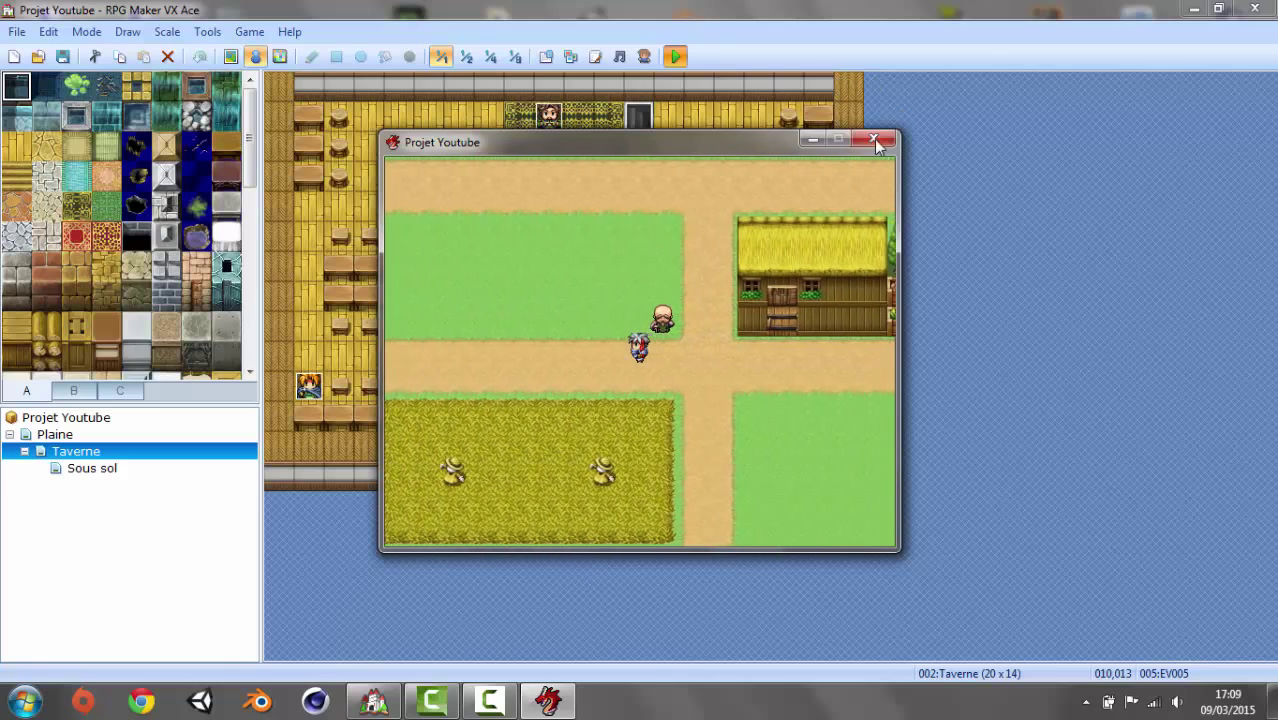
click(866, 140)
click(522, 704)
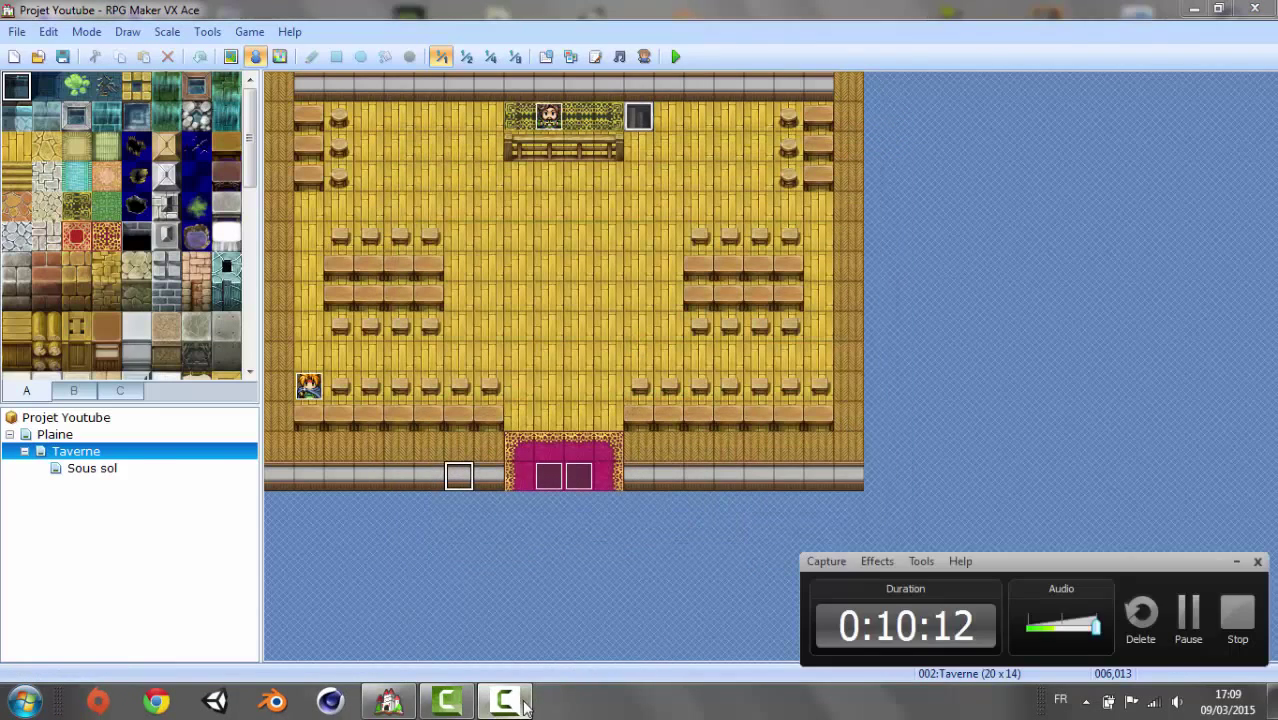
- Select Plaine in the map tree to load the 30 x 25 village map
click(524, 706)
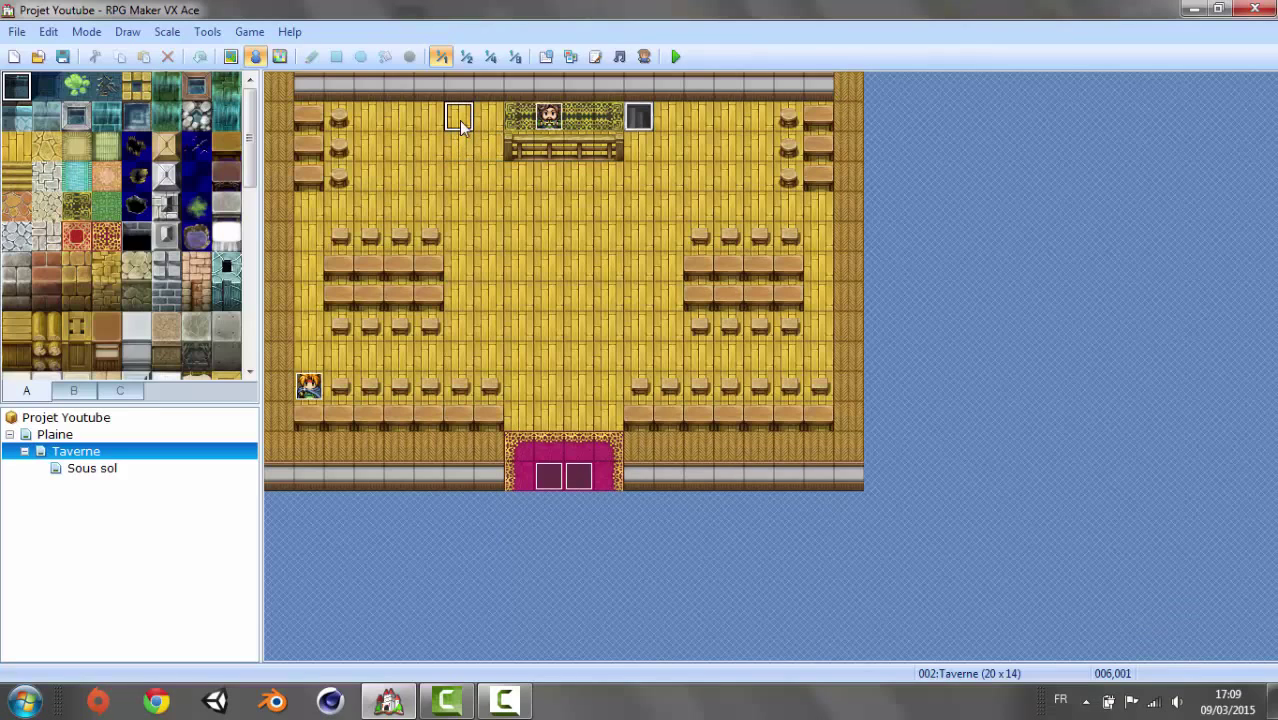
scroll(255, 210, down, 2)
scroll(255, 200, down, 5)
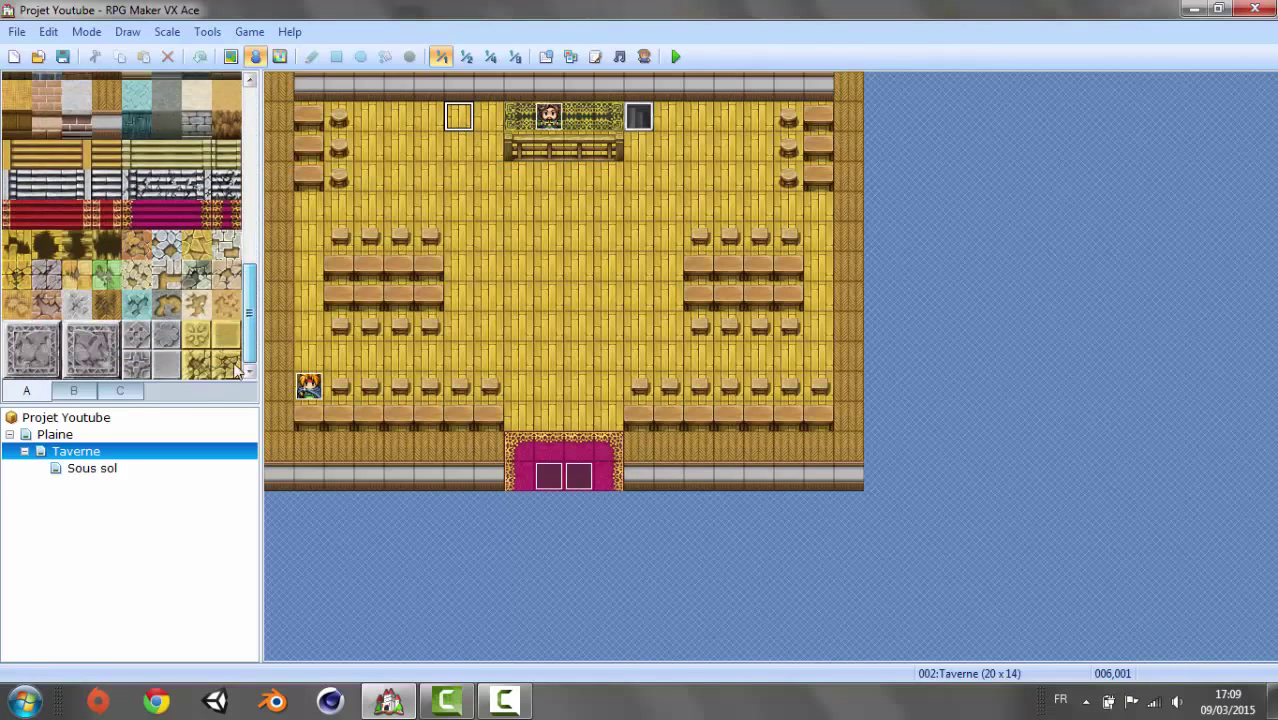
scroll(256, 150, up, 5)
scroll(258, 88, up, 2)
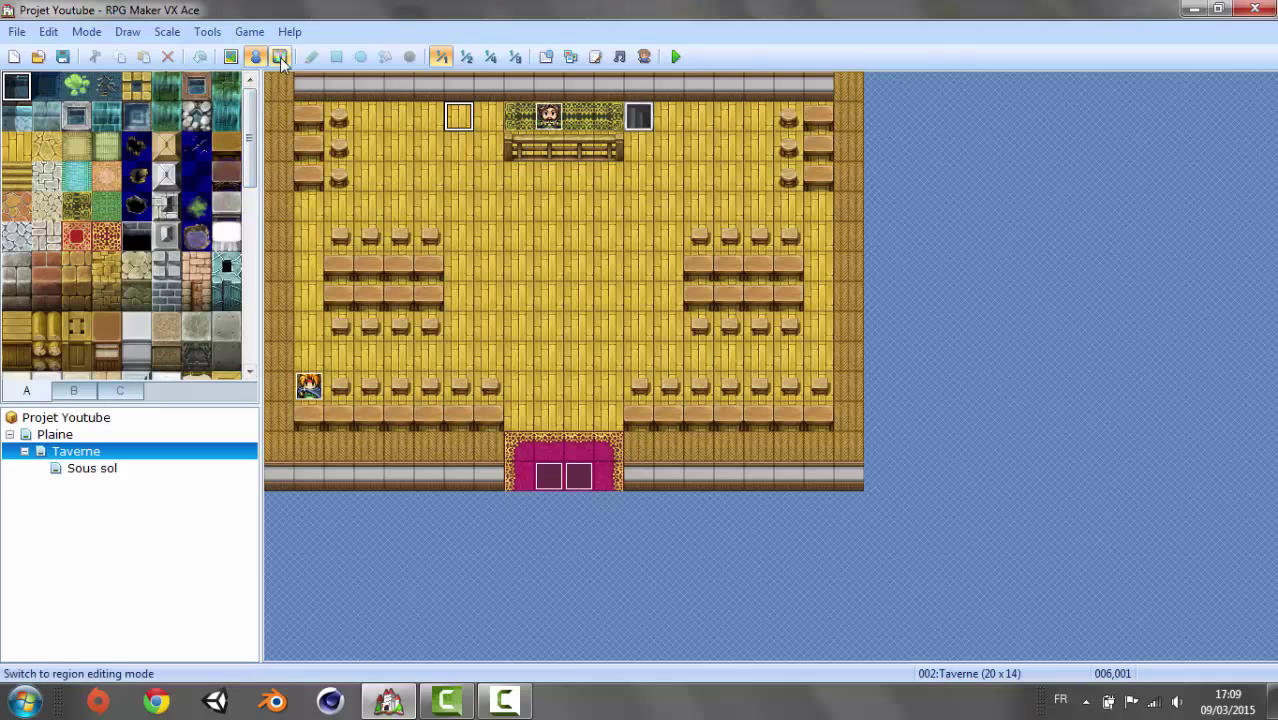
click(100, 435)
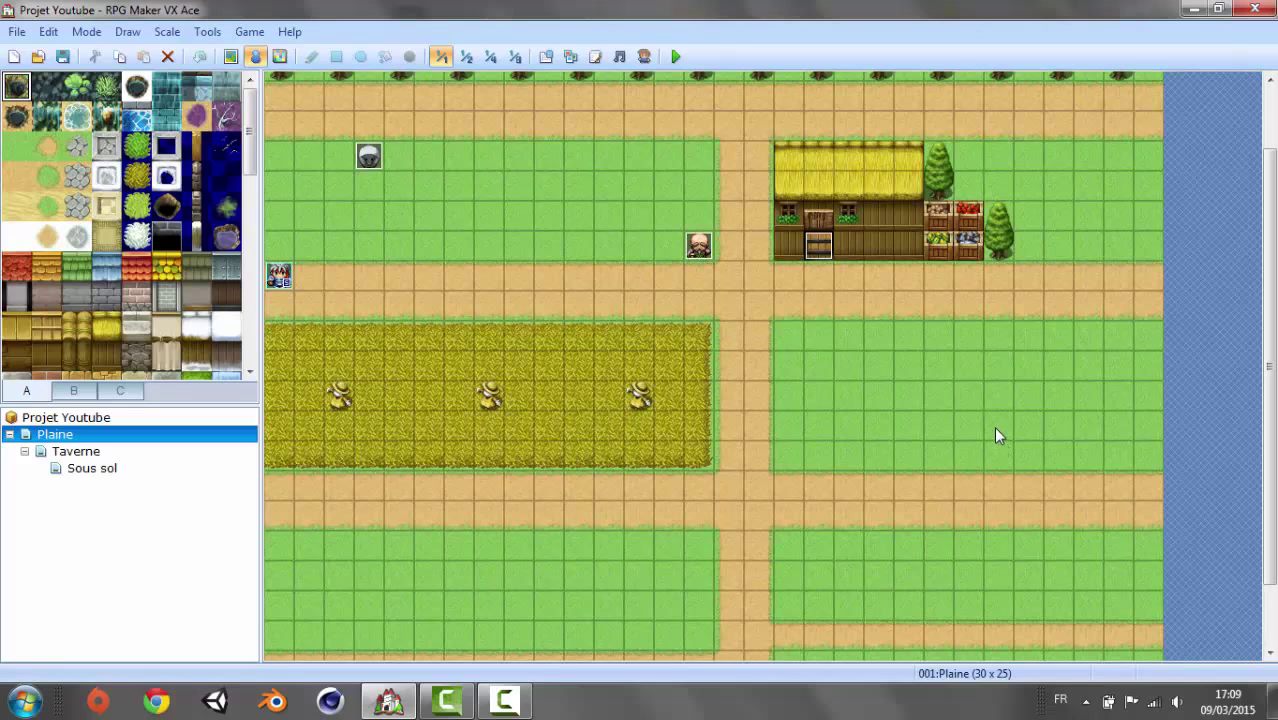
- In Map mode, paint a dark wood wall on the grass plot and cover it with a red roof
click(231, 56)
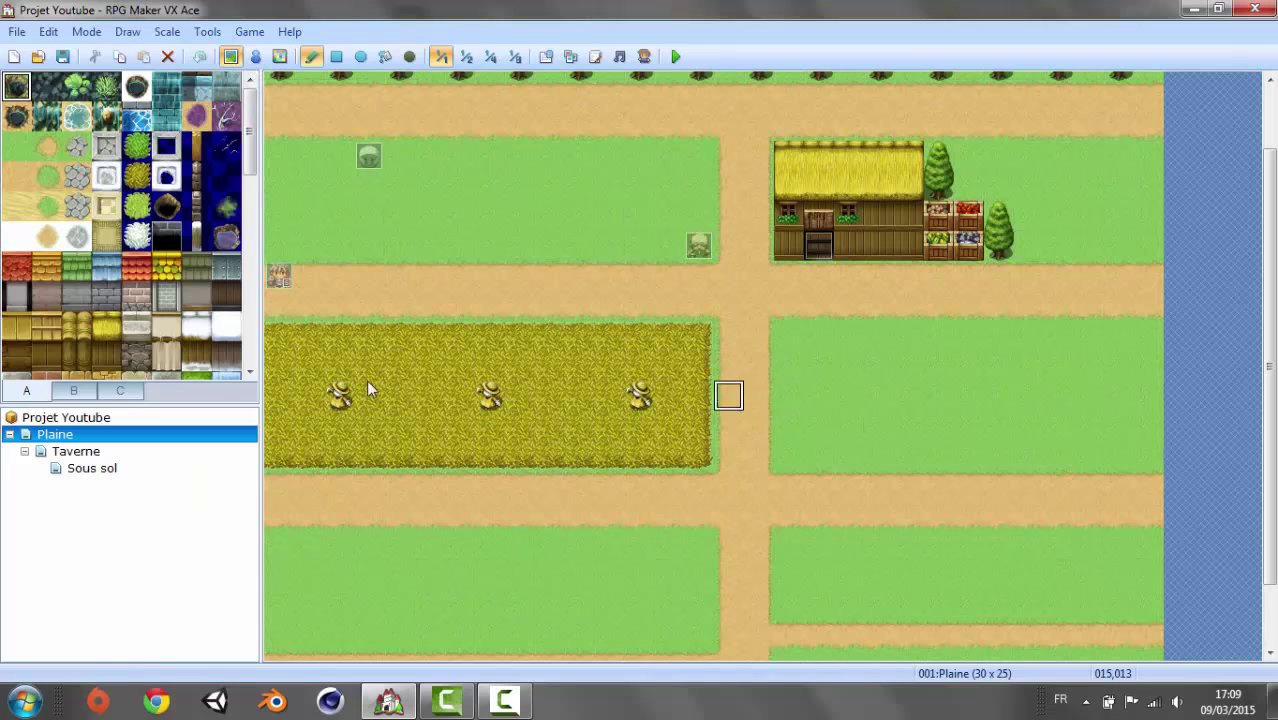
mouse_move(249, 150)
mouse_down()
mouse_move(248, 240)
mouse_move(249, 148)
mouse_move(249, 212)
mouse_up()
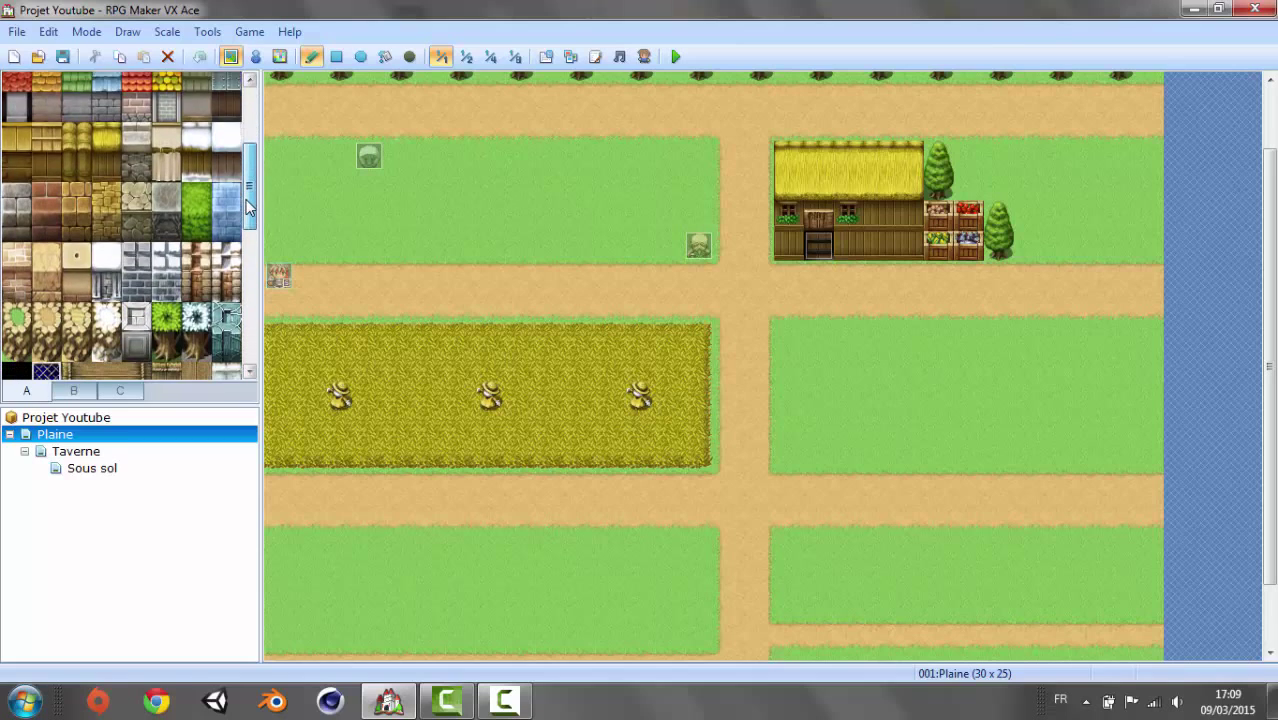
click(106, 160)
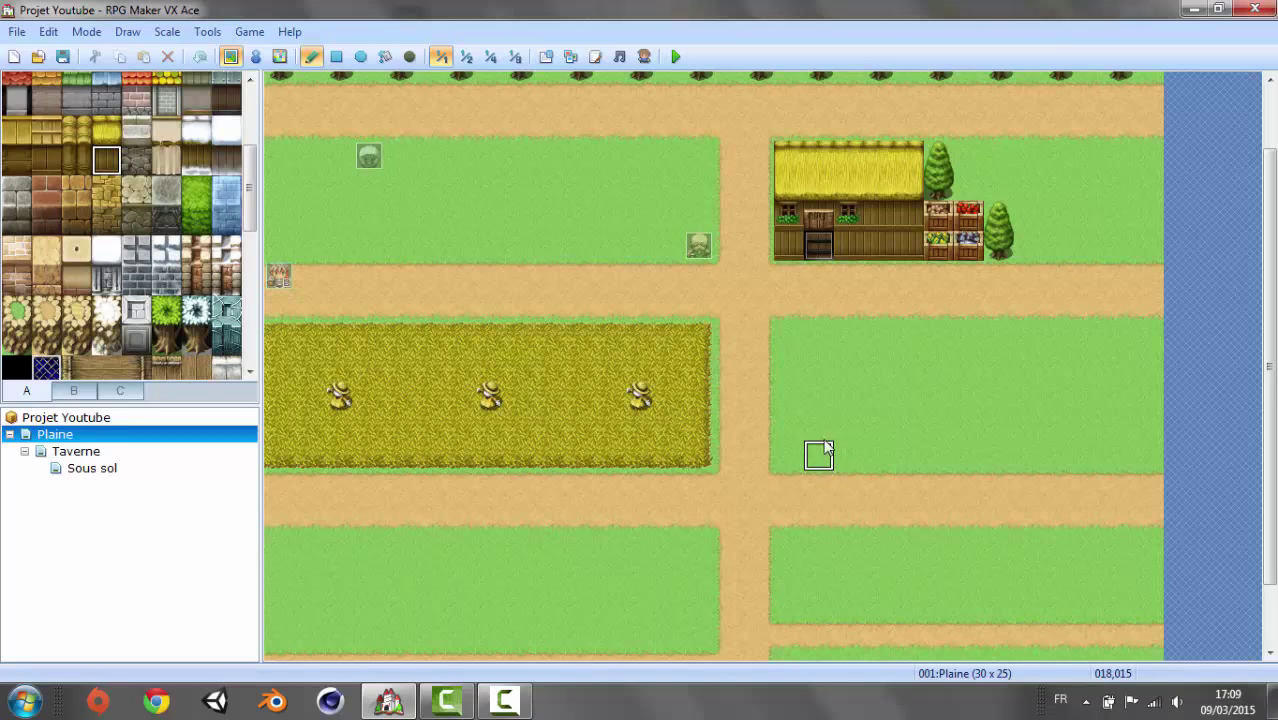
mouse_move(825, 449)
mouse_down()
mouse_move(826, 412)
mouse_move(867, 447)
mouse_move(925, 402)
mouse_move(921, 450)
mouse_up()
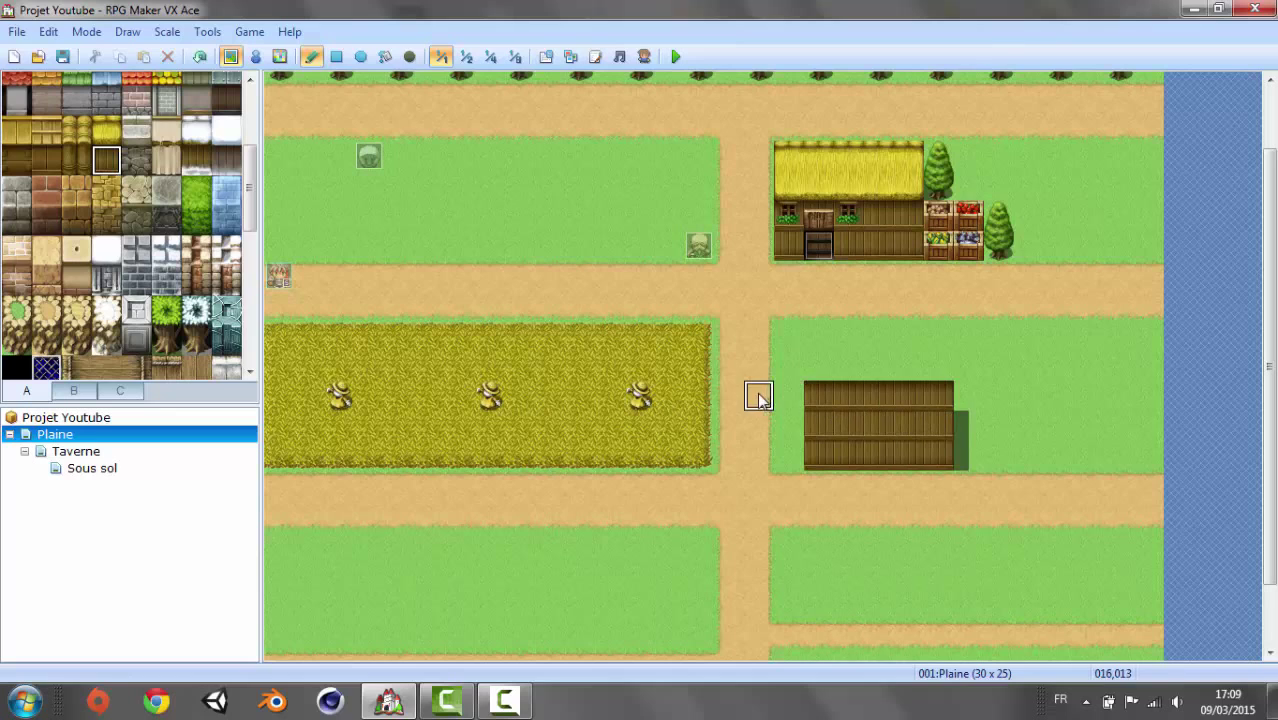
scroll(250, 168, up, 2)
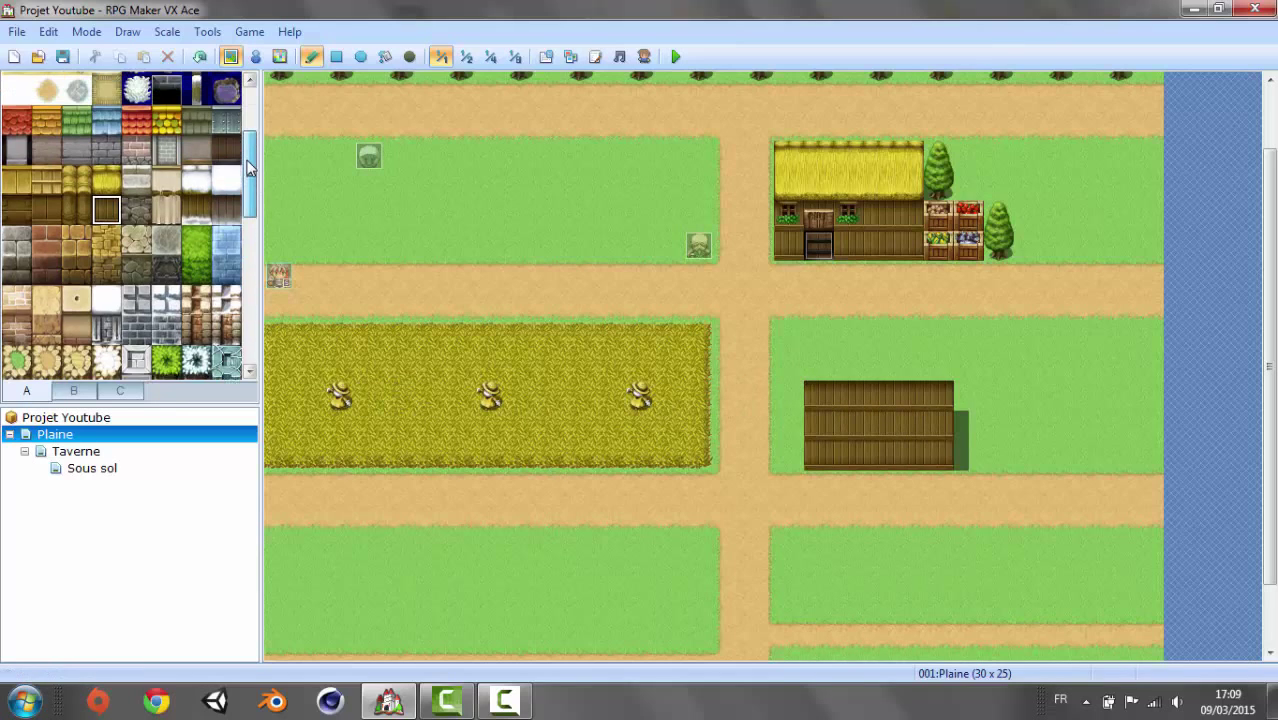
scroll(250, 168, up, 3)
click(136, 197)
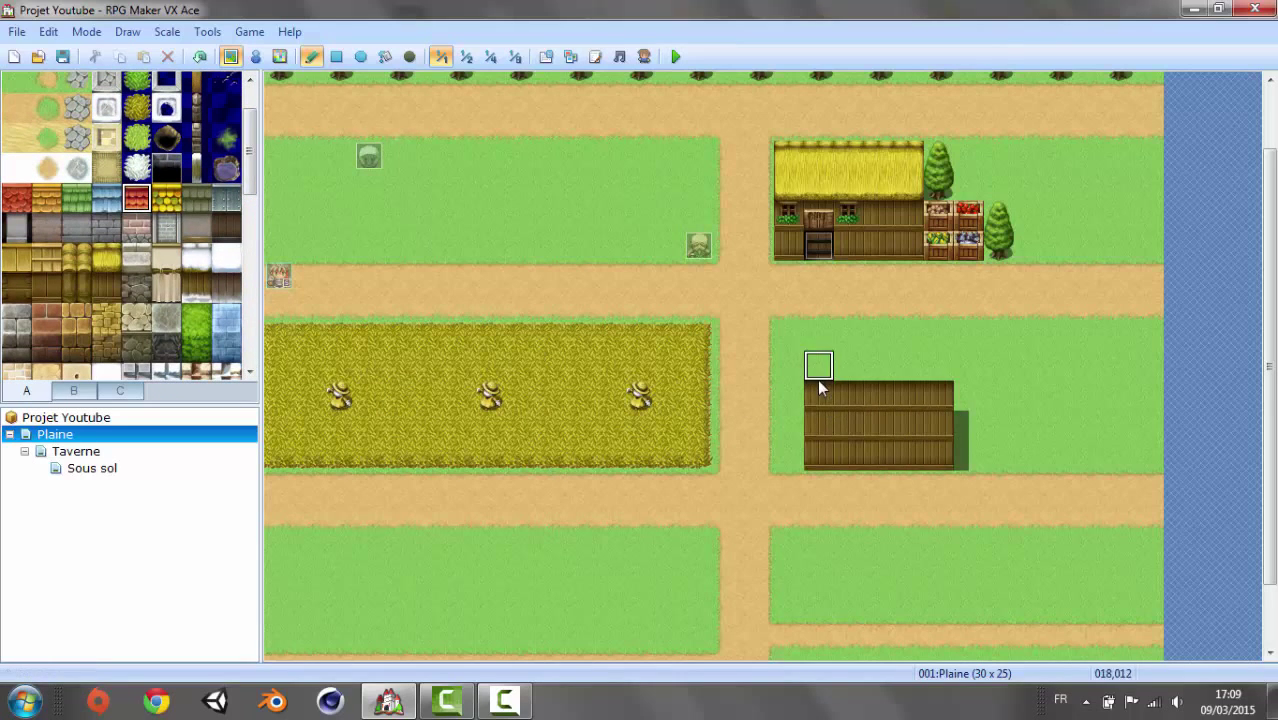
drag(818, 388, 935, 395)
mouse_move(835, 372)
mouse_down()
mouse_move(895, 383)
mouse_move(938, 364)
mouse_up()
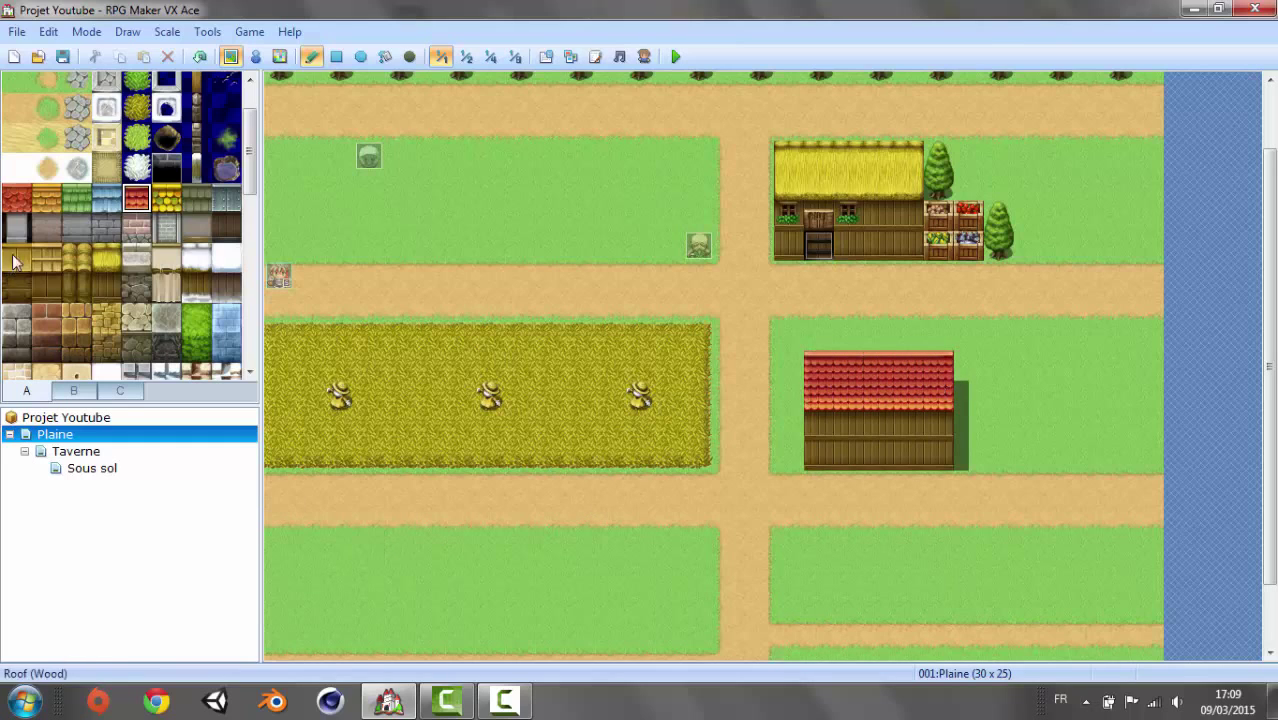
- Add a dark doorway and flower-box windows on both sides of the house wall
scroll(253, 168, down, 3)
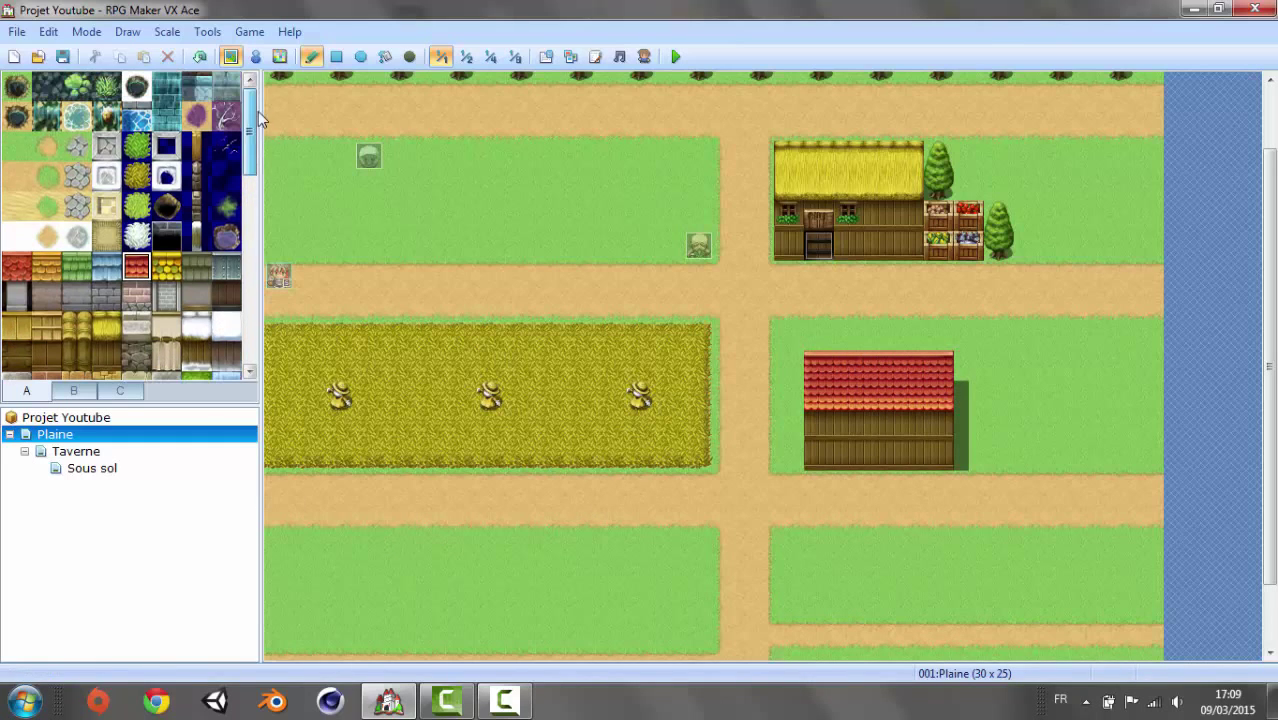
scroll(253, 168, down, 3)
scroll(253, 168, down, 2)
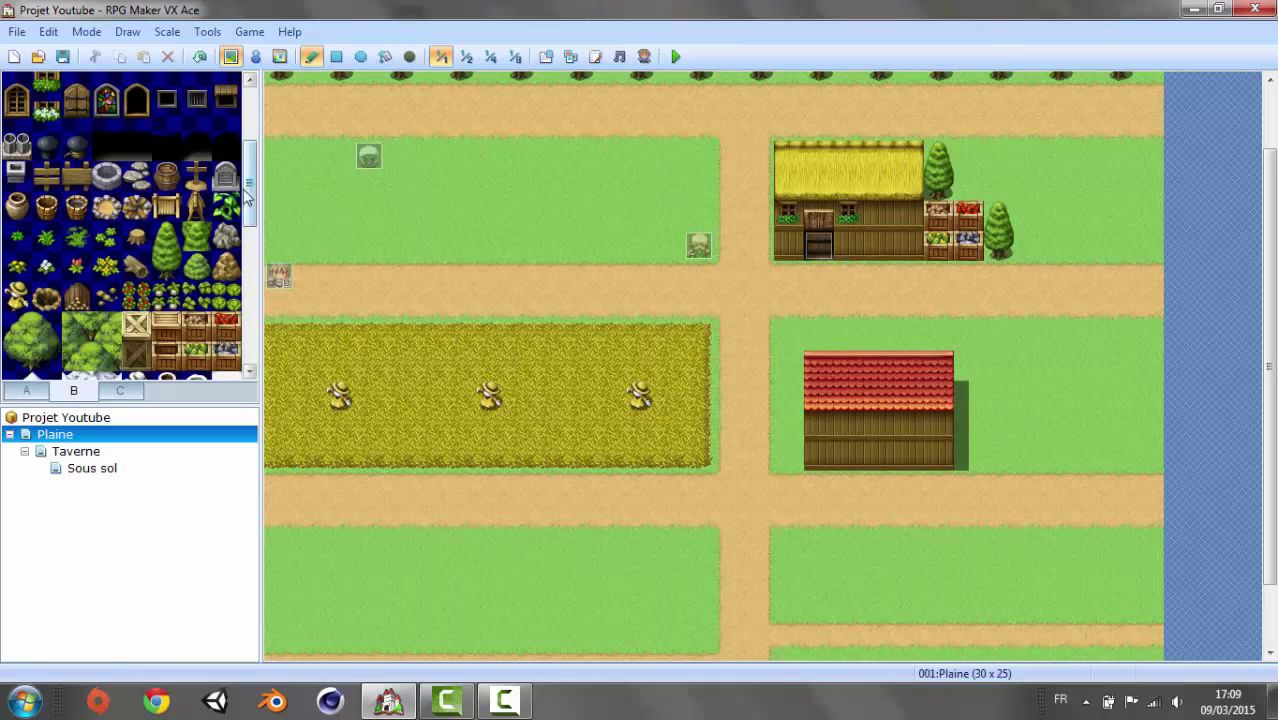
scroll(228, 212, up, 5)
scroll(152, 316, down, 1)
click(110, 264)
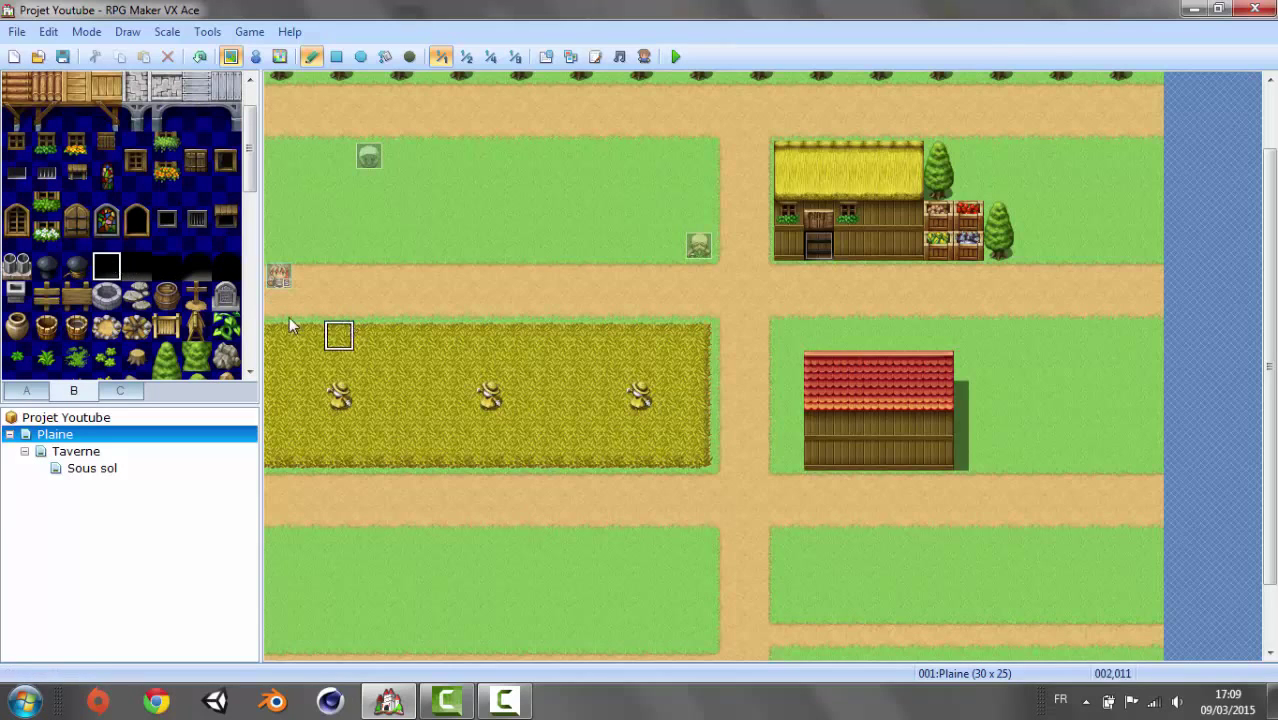
click(859, 457)
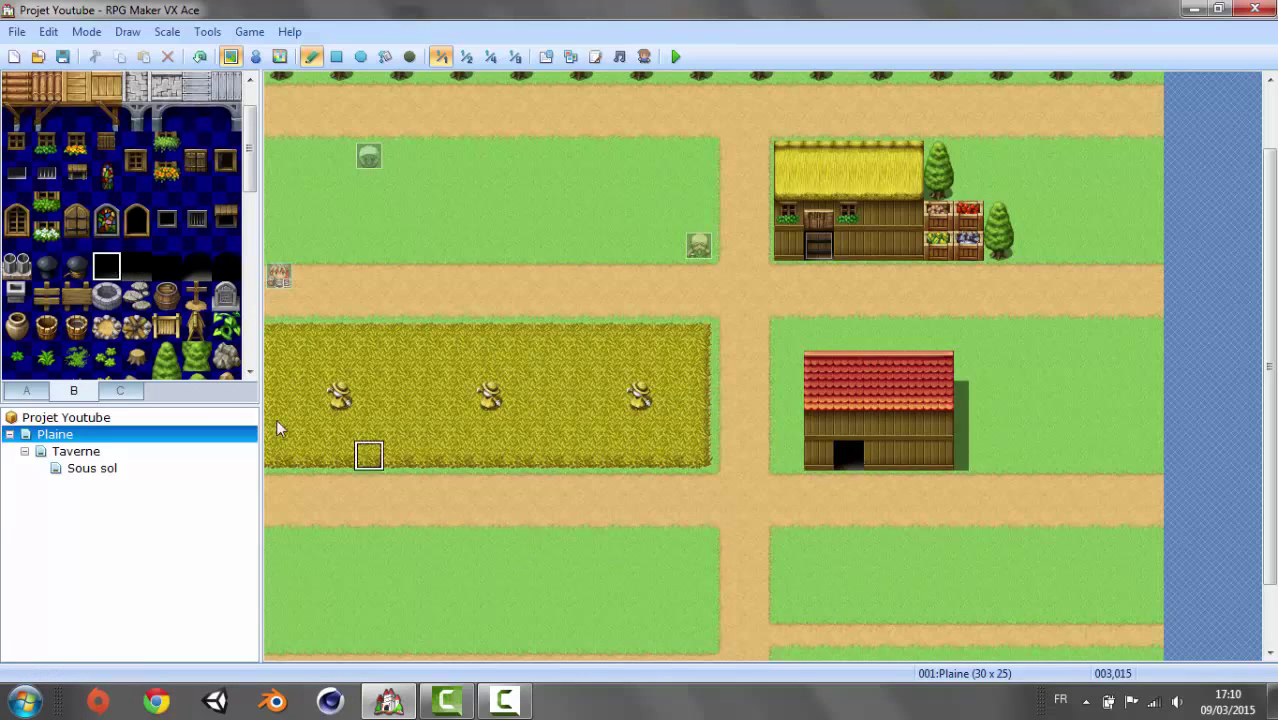
click(57, 152)
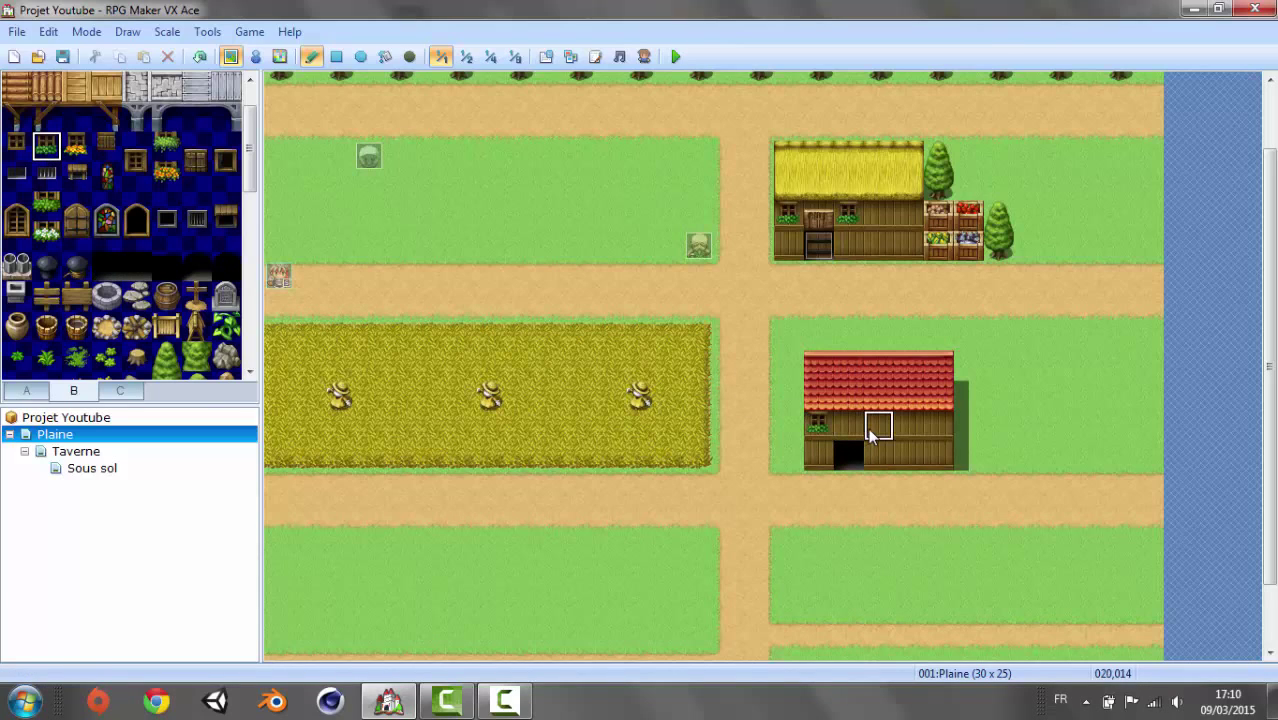
click(78, 148)
click(885, 424)
click(45, 150)
click(937, 424)
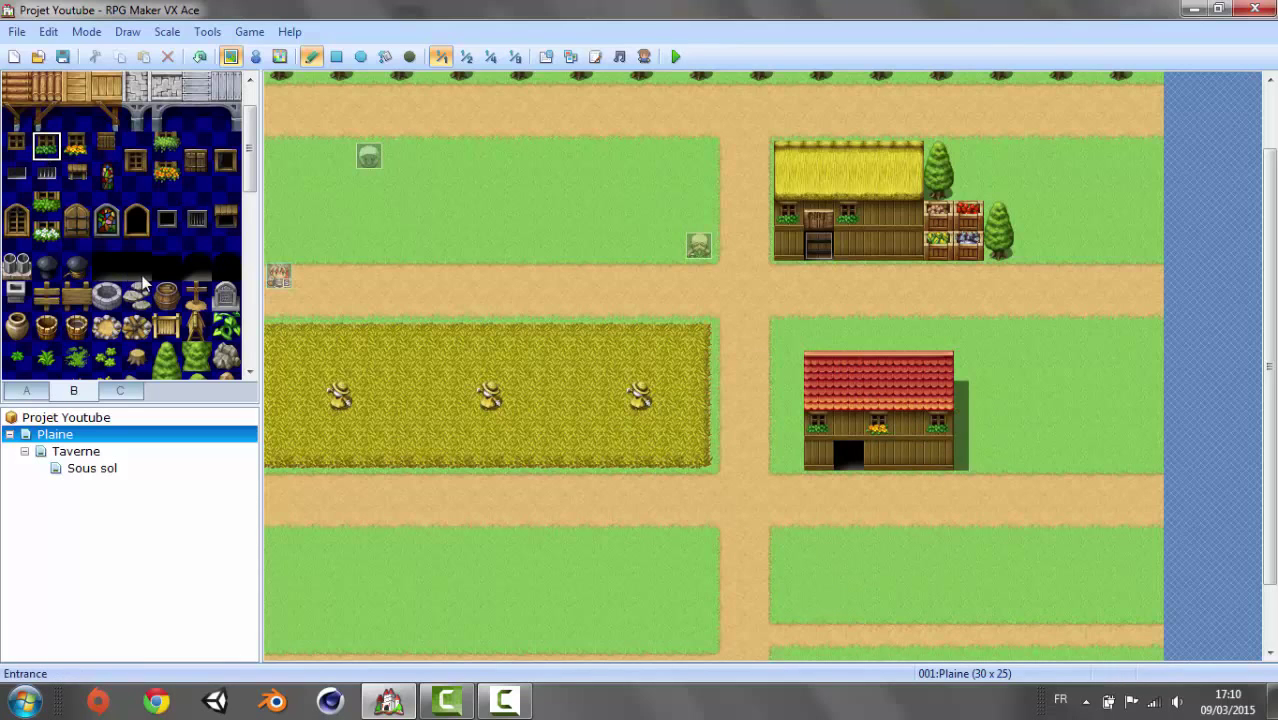
- Hang a sword-and-shield shop sign on the house
scroll(232, 160, up, 2)
click(76, 88)
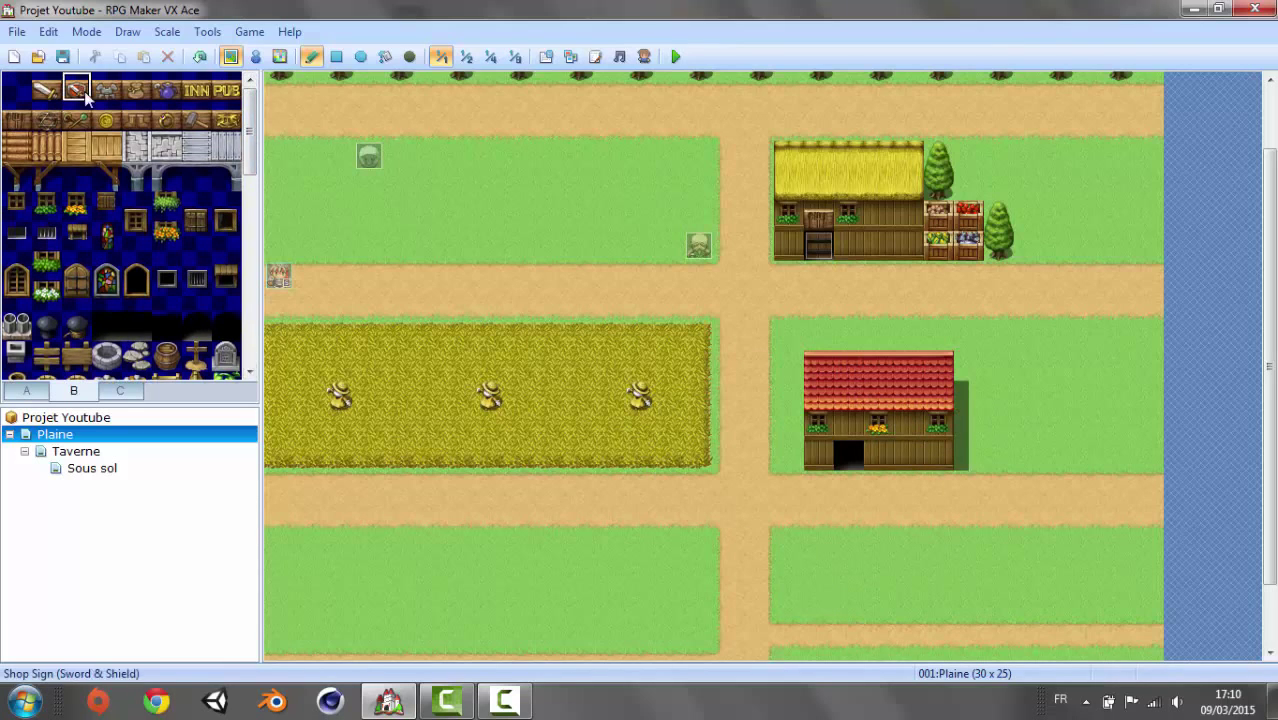
click(846, 433)
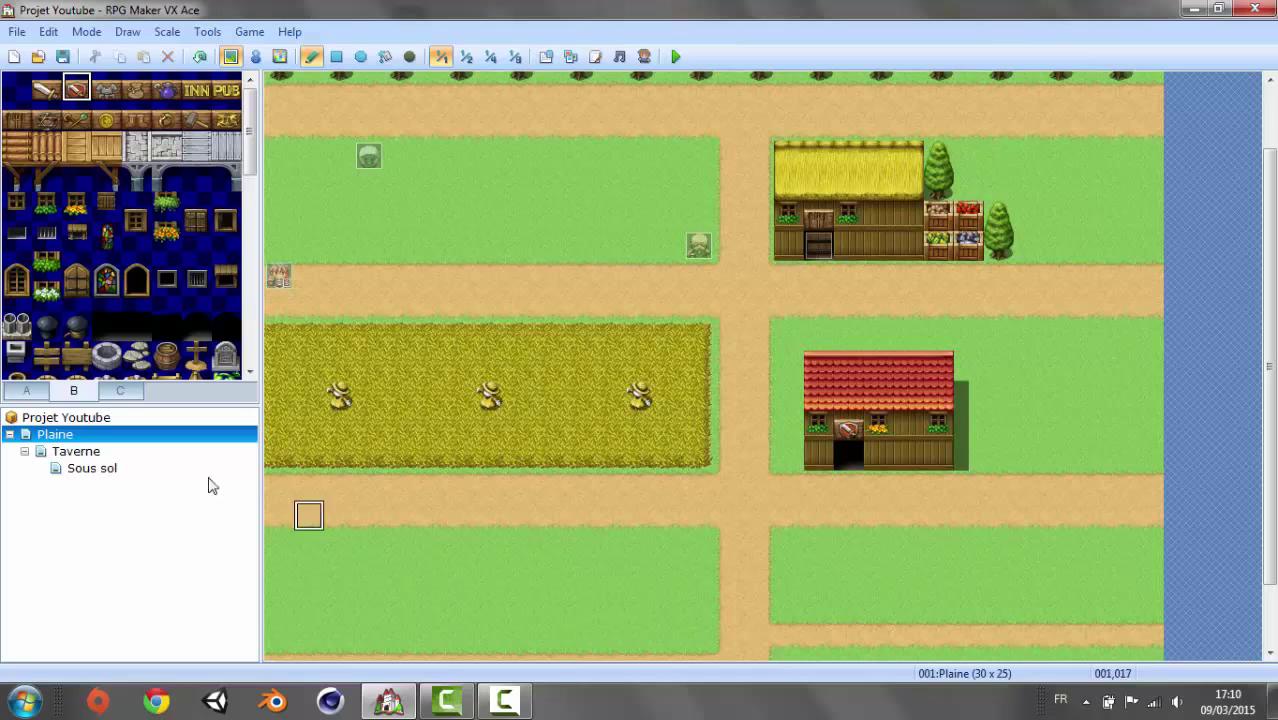
- Place chimneys on the red roof's right corner and on the thatched roof
drag(254, 144, 247, 177)
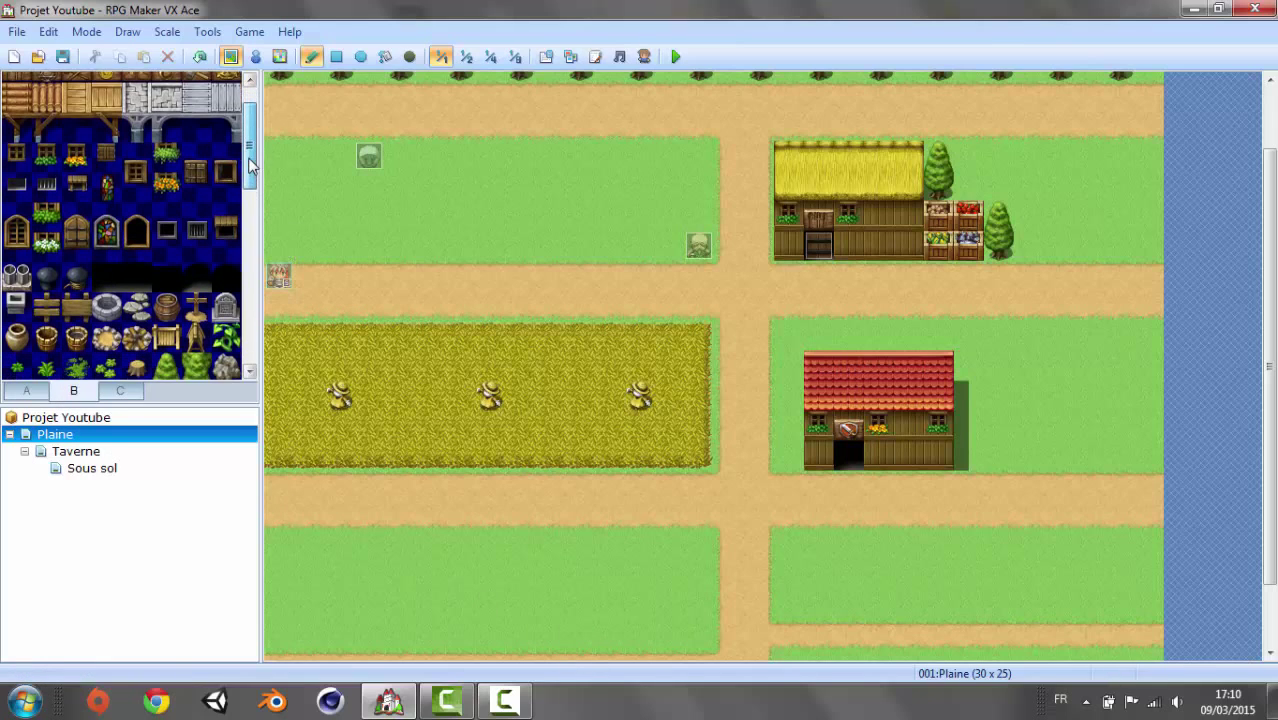
click(10, 244)
click(818, 364)
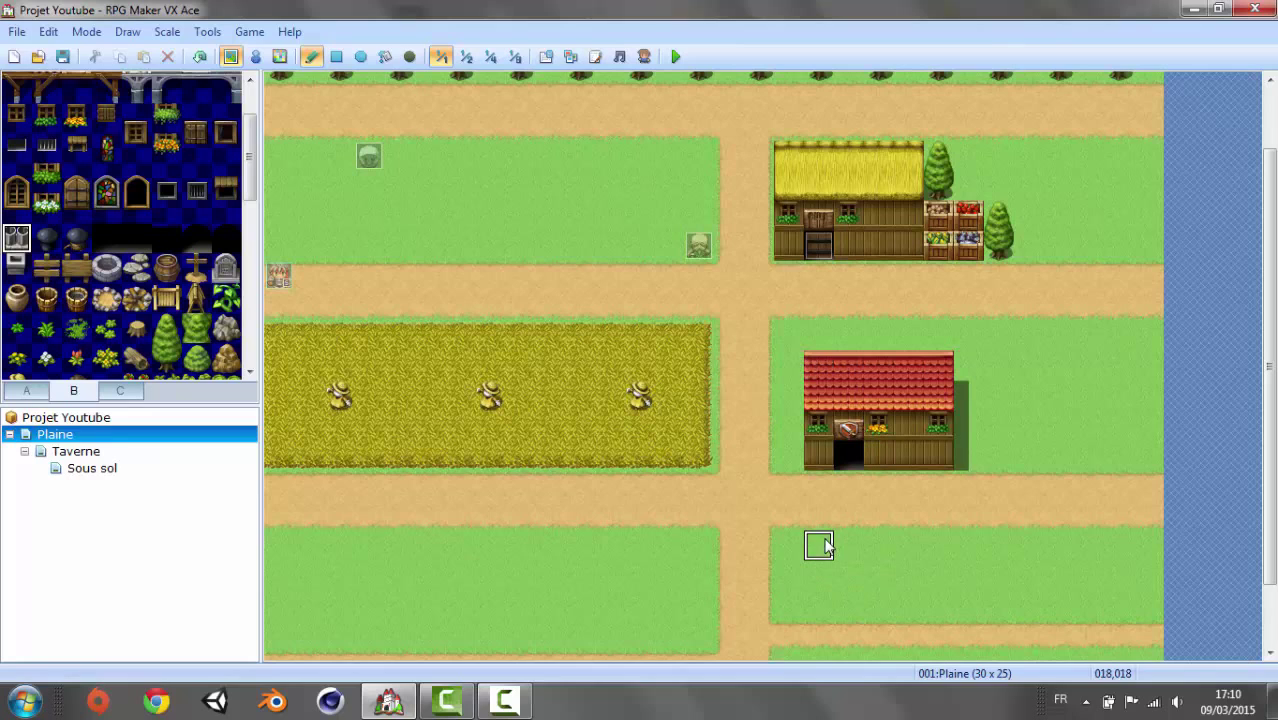
click(16, 265)
click(938, 366)
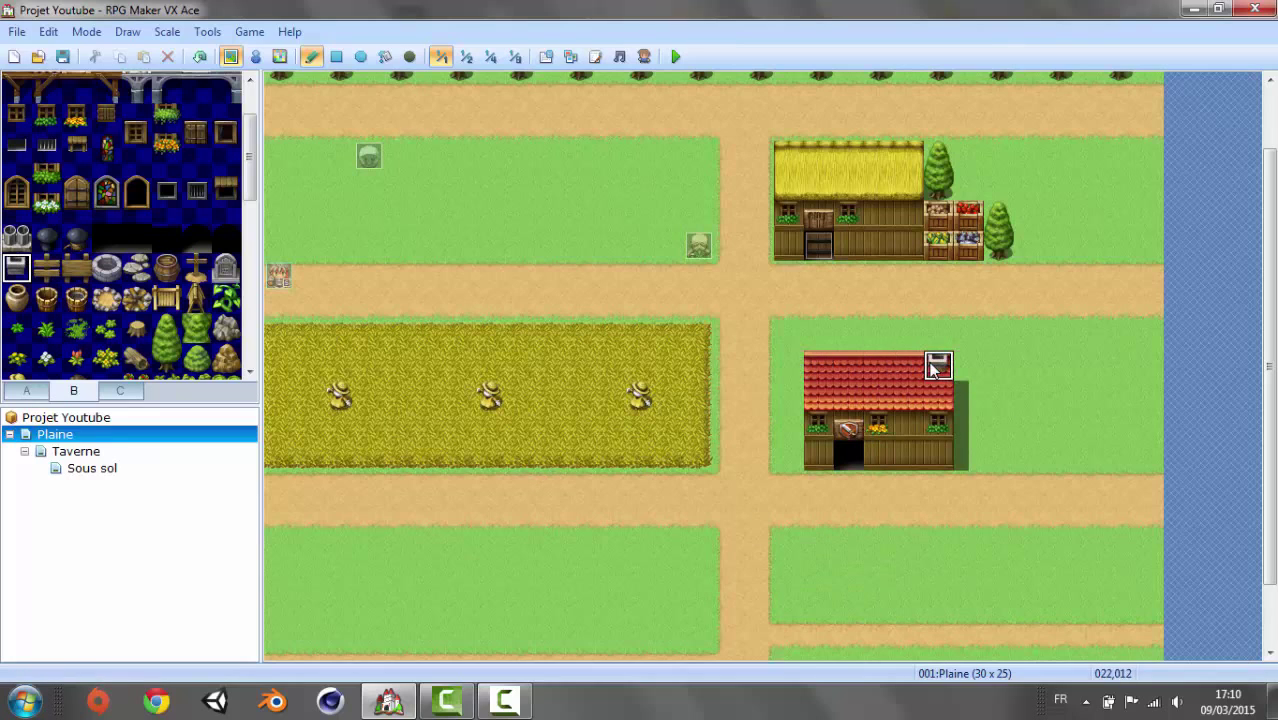
click(799, 166)
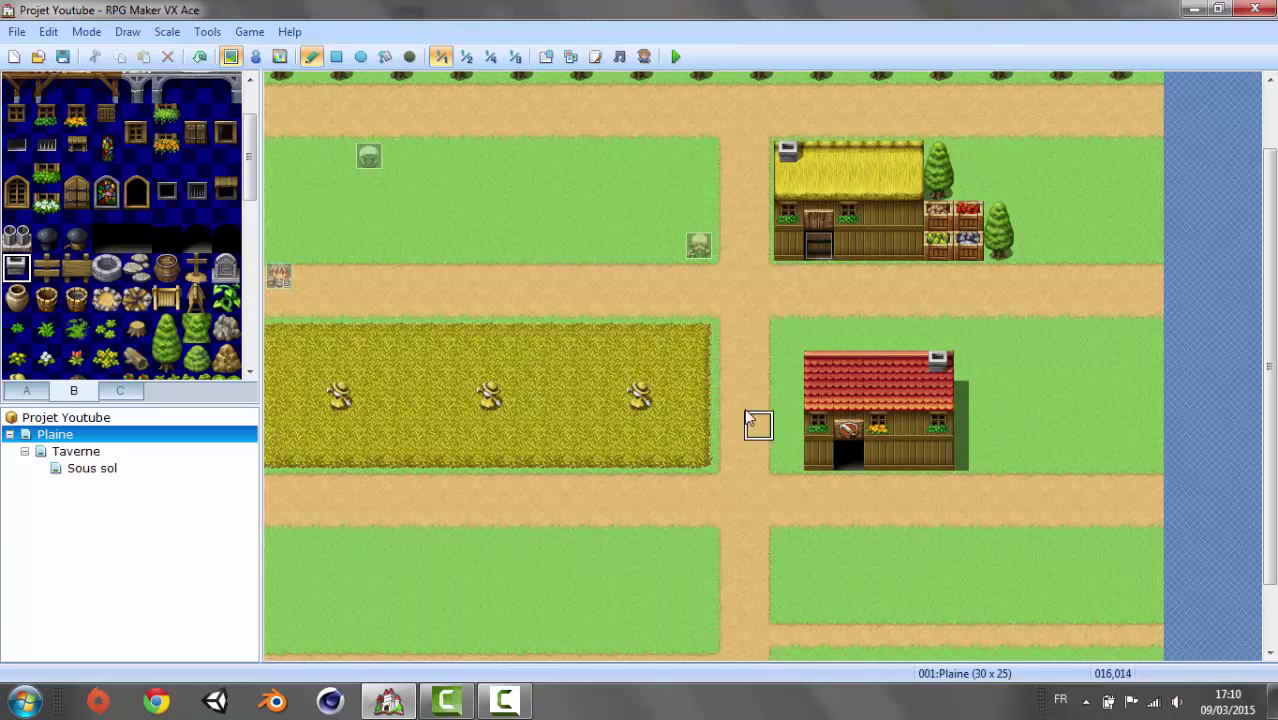
drag(1272, 360, 1272, 420)
drag(1271, 282, 1259, 121)
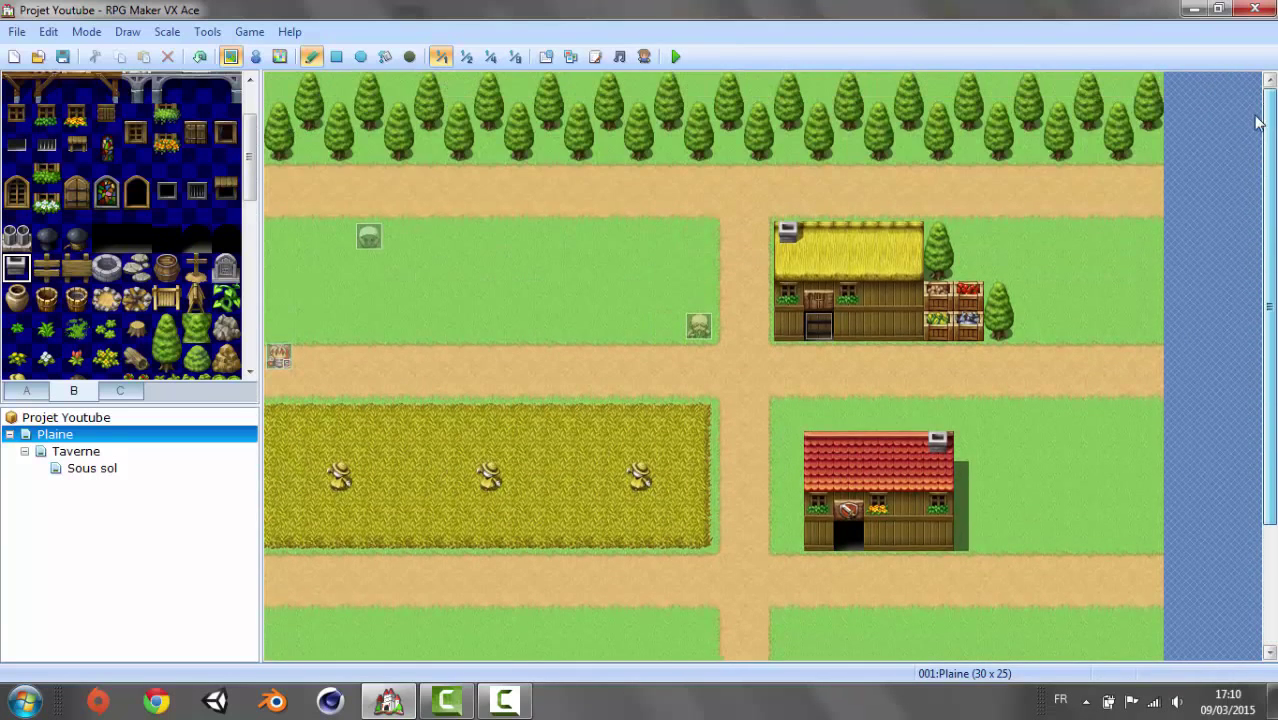
- Pick the tall pine tile and plant a tree row along the bottom edge, left of the road
scroll(1259, 116, down, 5)
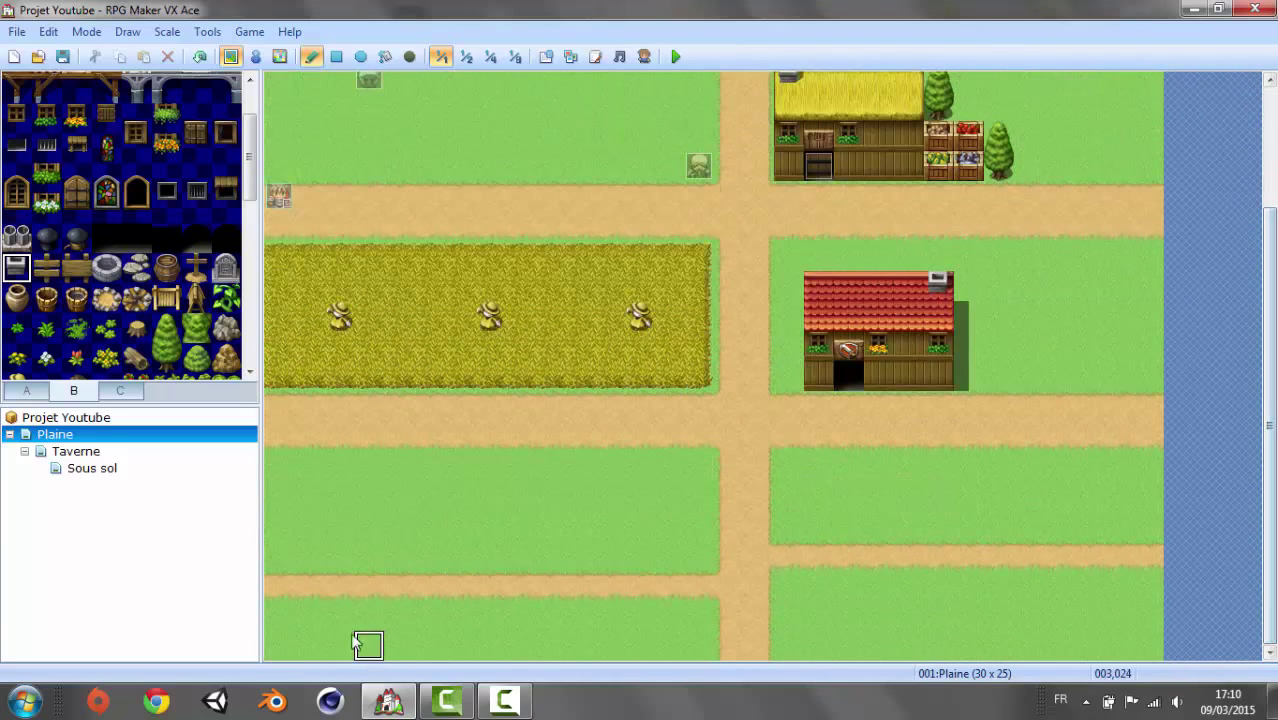
click(166, 336)
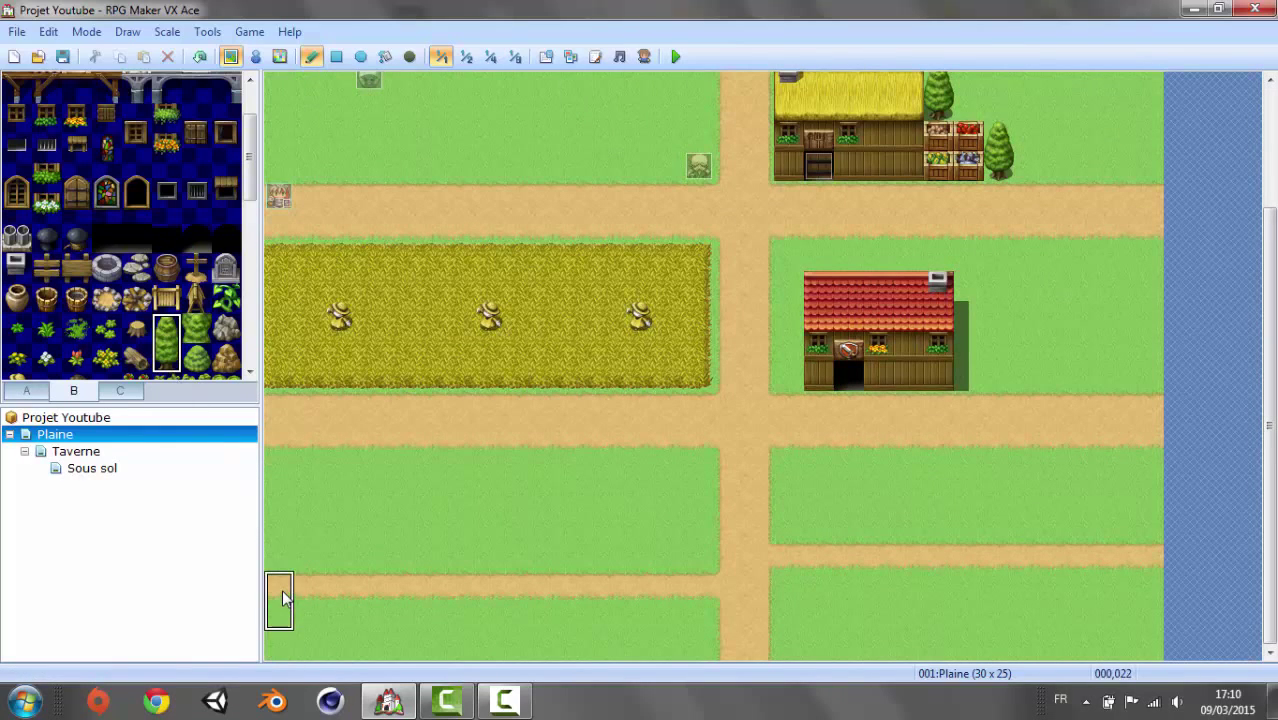
click(313, 58)
click(280, 630)
click(340, 630)
click(370, 635)
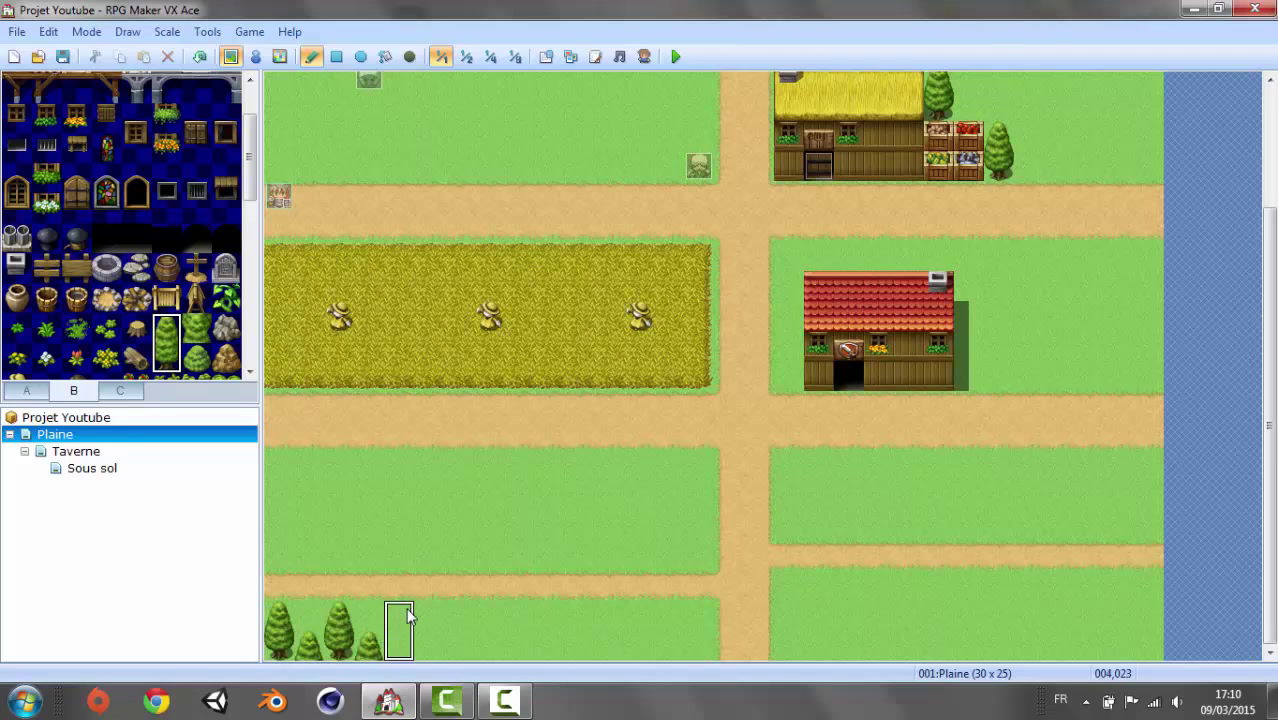
click(398, 630)
click(428, 630)
click(458, 630)
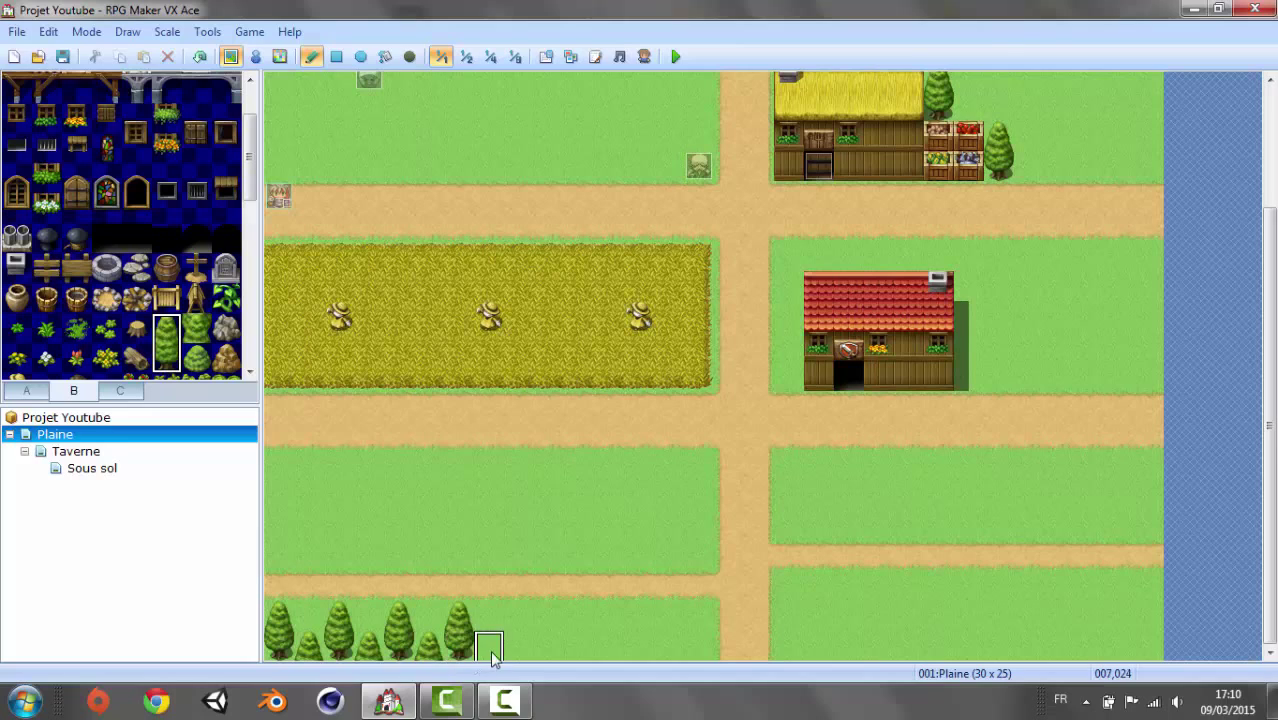
click(488, 630)
click(518, 630)
click(548, 630)
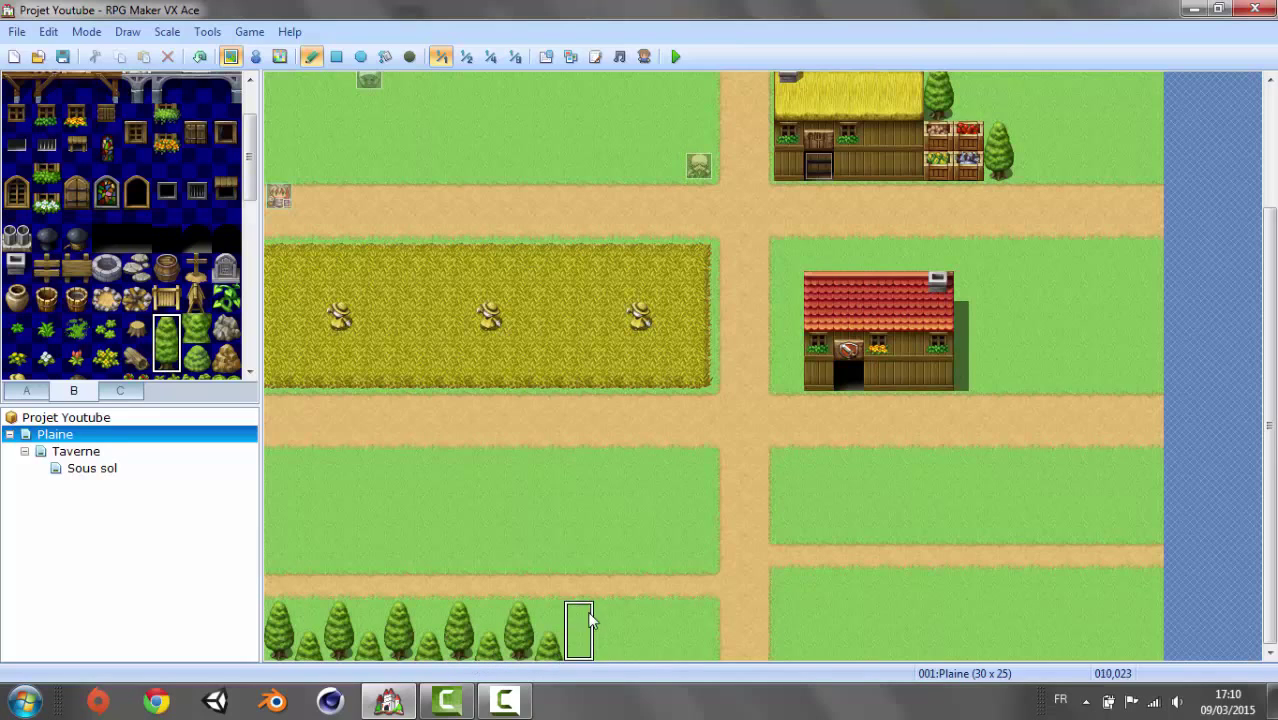
click(580, 630)
click(610, 630)
click(640, 630)
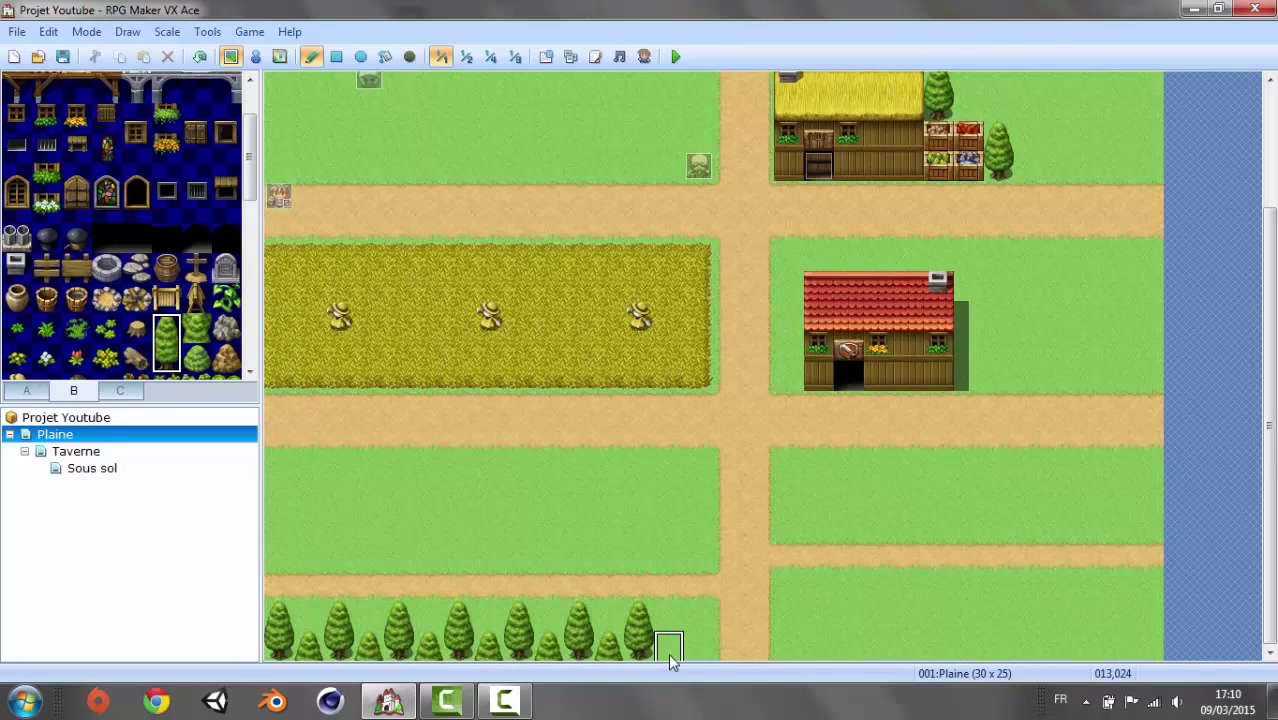
- Continue the bottom tree row from the right of the road to the river
click(670, 648)
click(700, 648)
click(788, 648)
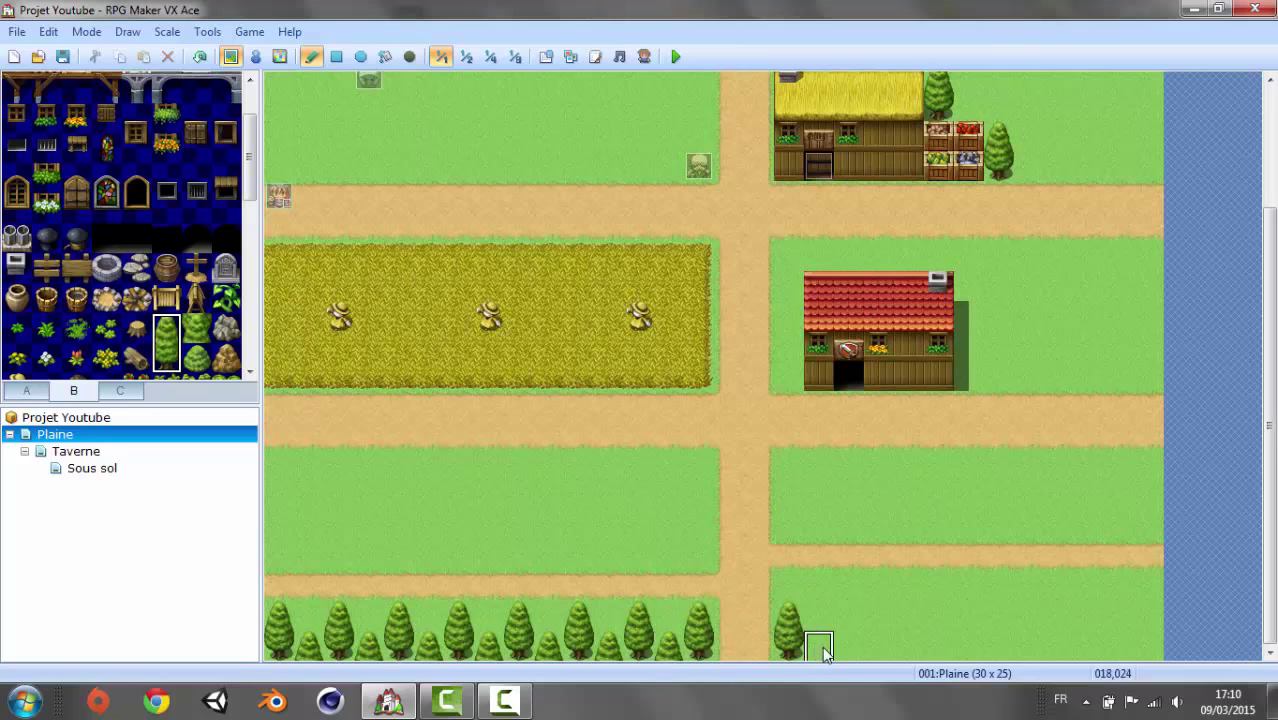
click(818, 648)
click(848, 648)
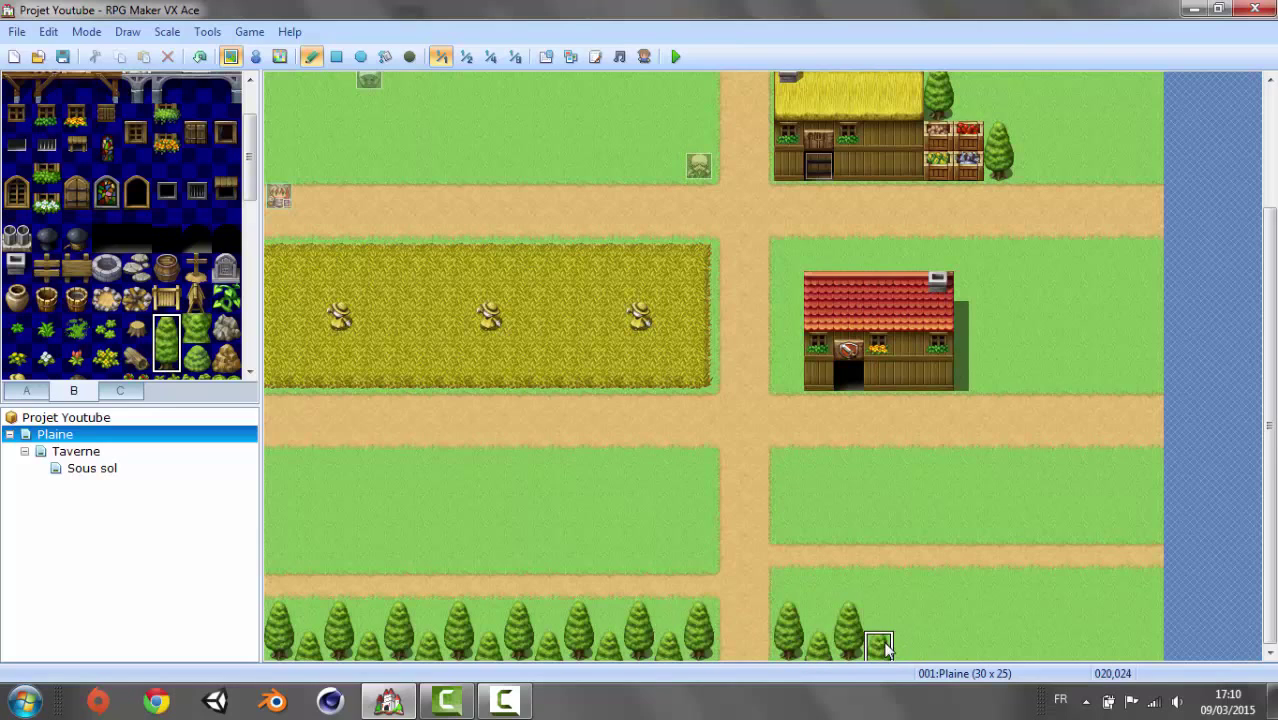
click(878, 648)
click(908, 648)
click(938, 648)
click(968, 648)
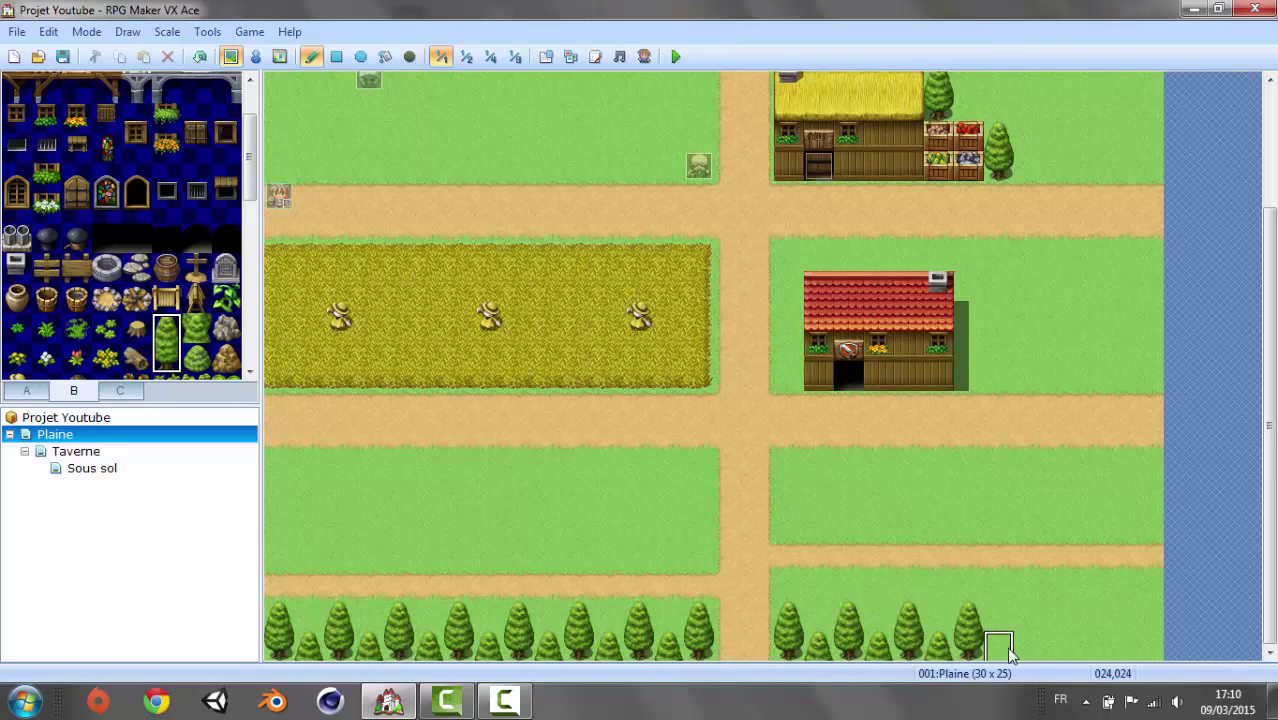
click(998, 648)
click(1028, 648)
click(1058, 648)
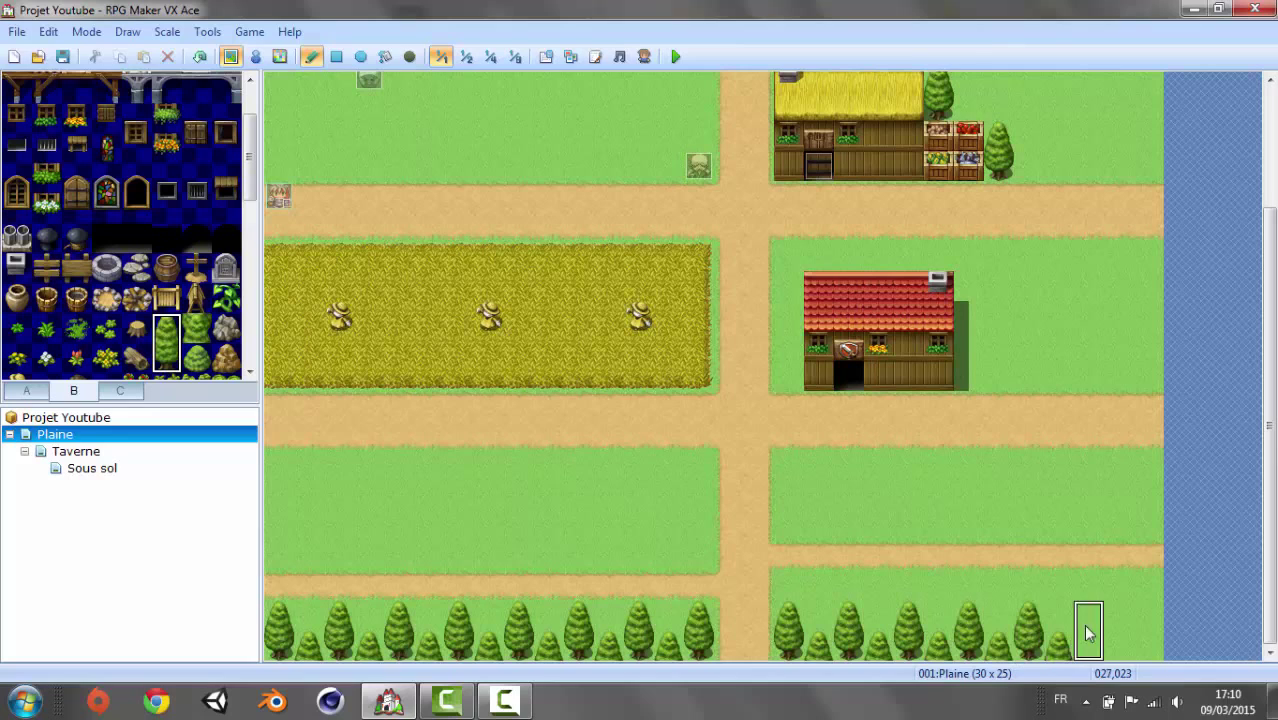
click(1088, 640)
click(1118, 640)
click(1148, 640)
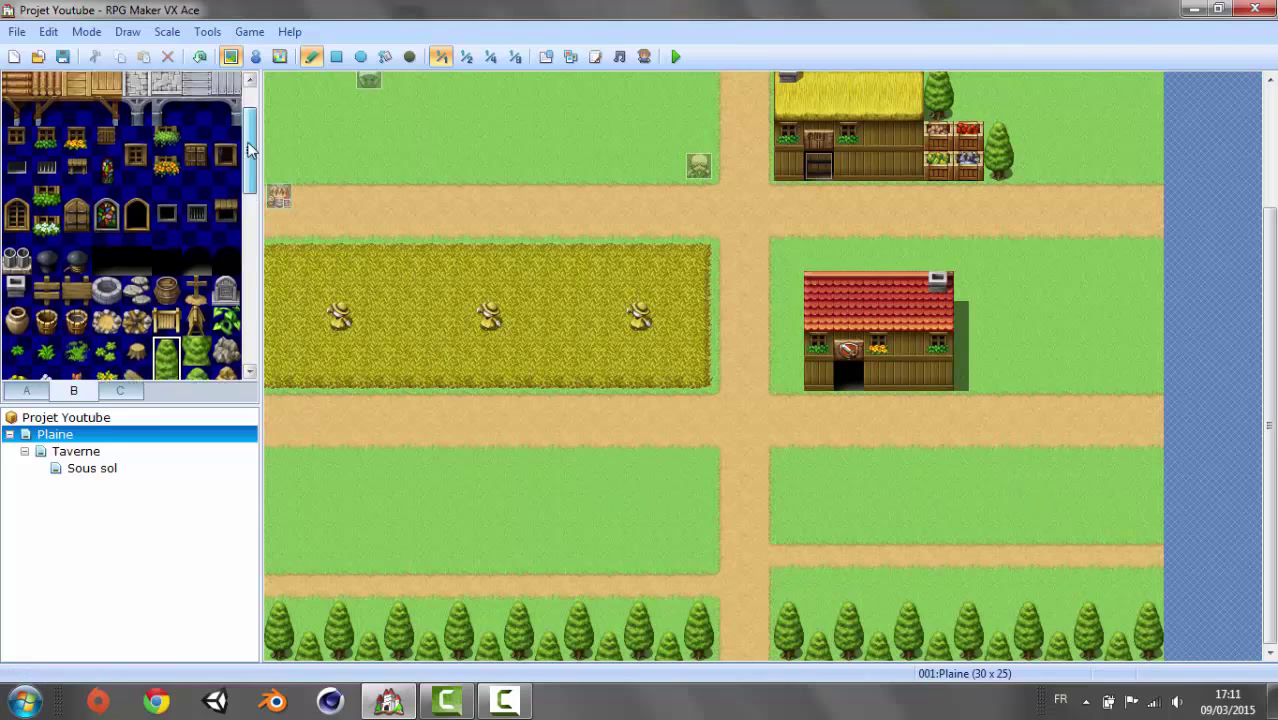
- Select the tall-grass tile from tab A and paint a patch in the top field corner by the river
scroll(215, 210, down, 5)
scroll(230, 226, down, 1)
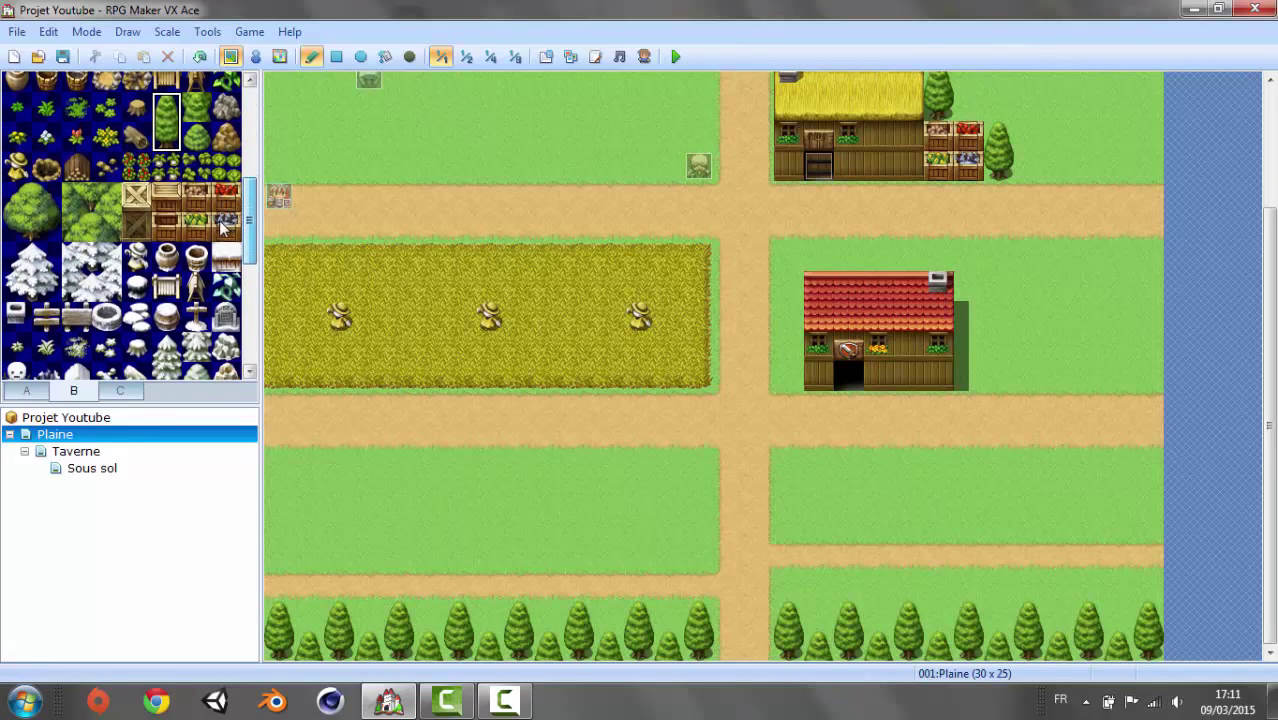
click(26, 393)
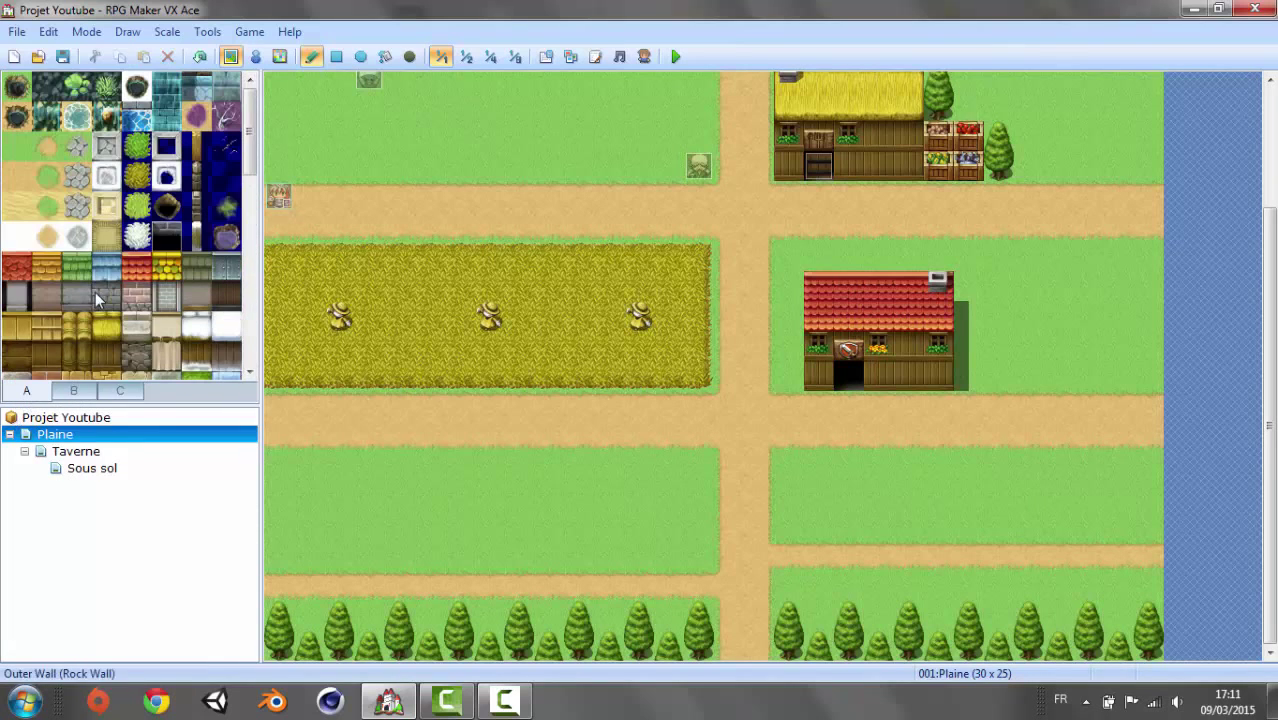
click(137, 147)
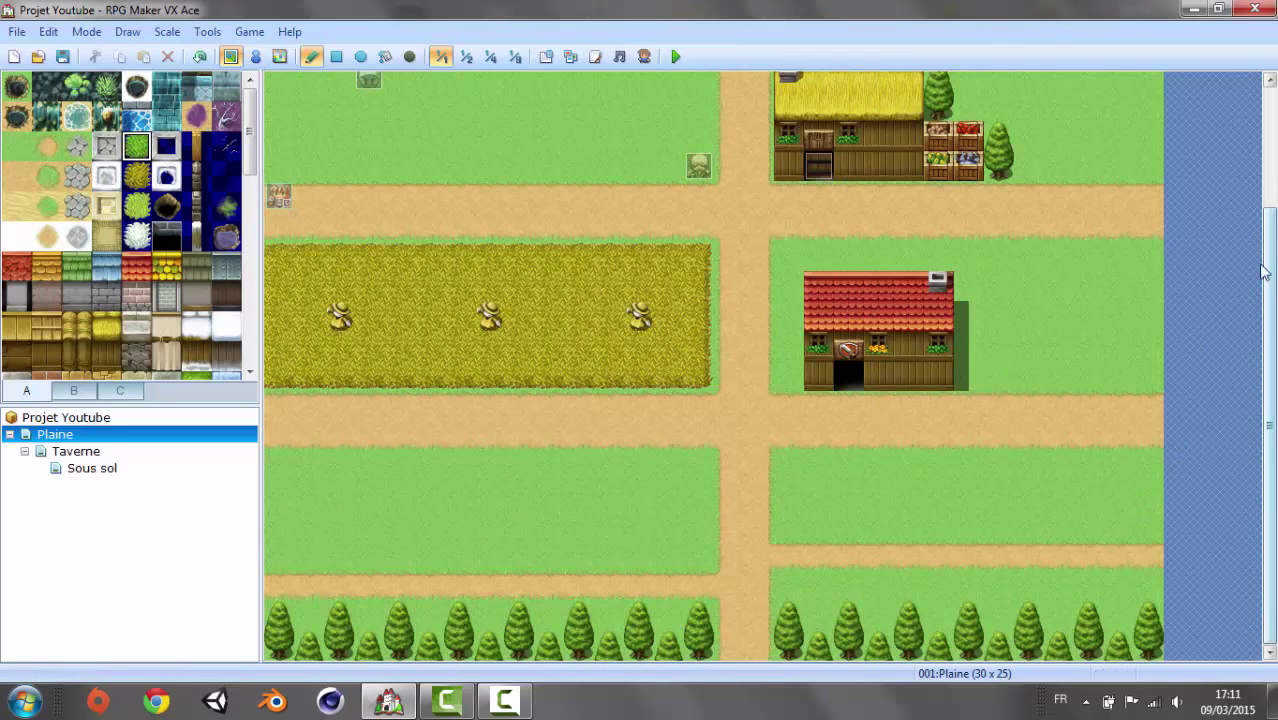
click(1260, 150)
scroll(1260, 150, up, 1)
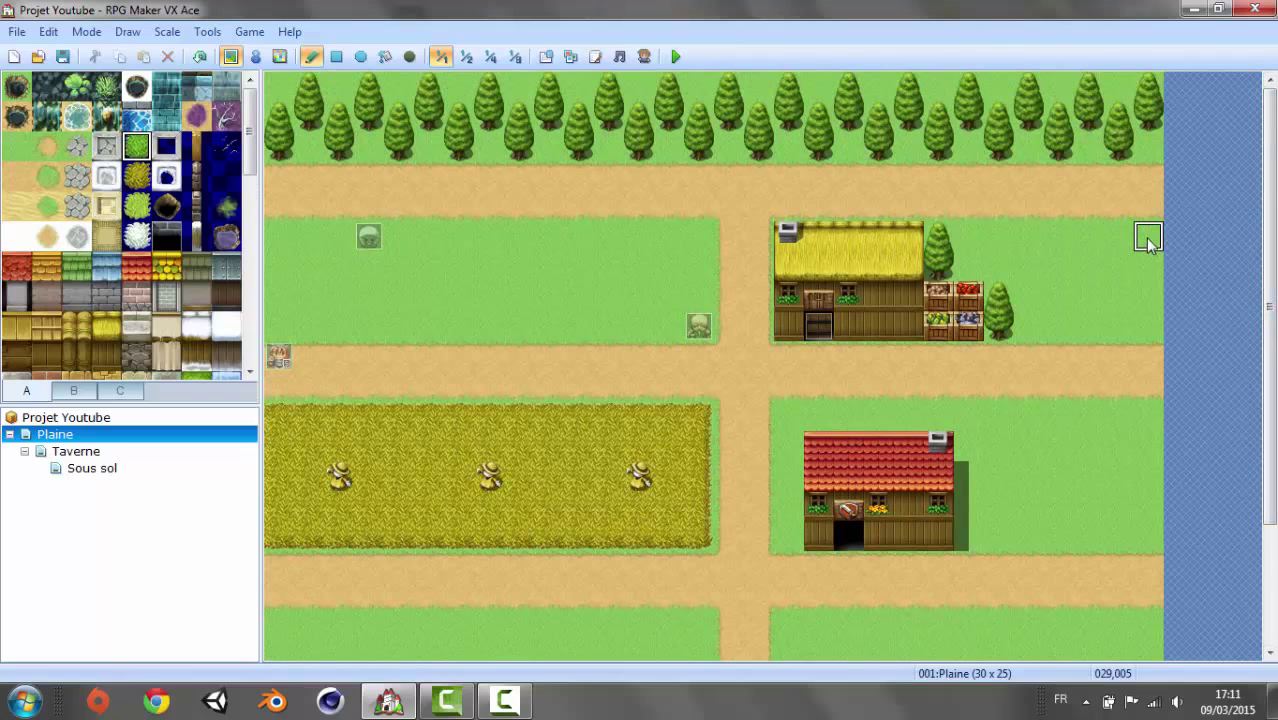
mouse_move(1148, 240)
mouse_down()
mouse_move(1120, 292)
mouse_move(1140, 325)
mouse_up()
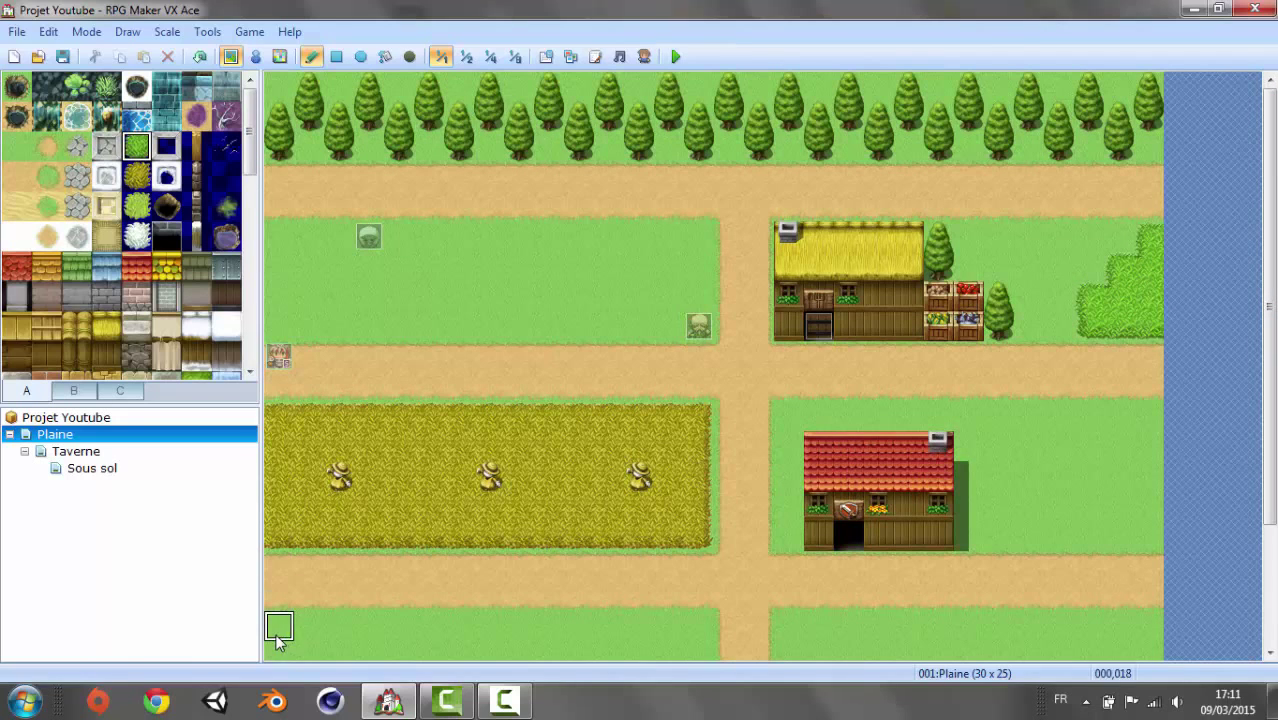
- Paint tall-grass patches at the left edge, the lower-right field by the river, and the top-left corner
scroll(1270, 350, down, 5)
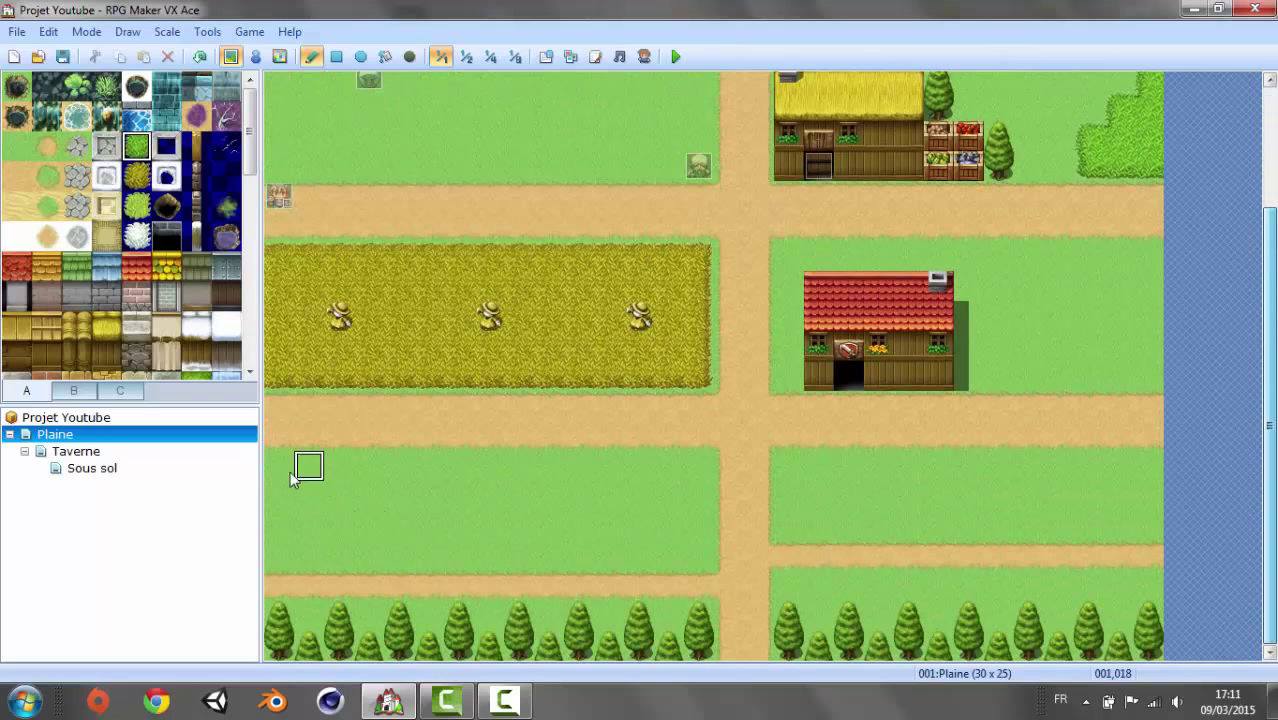
mouse_move(282, 468)
mouse_down()
mouse_move(308, 475)
mouse_move(279, 558)
mouse_move(367, 558)
mouse_up()
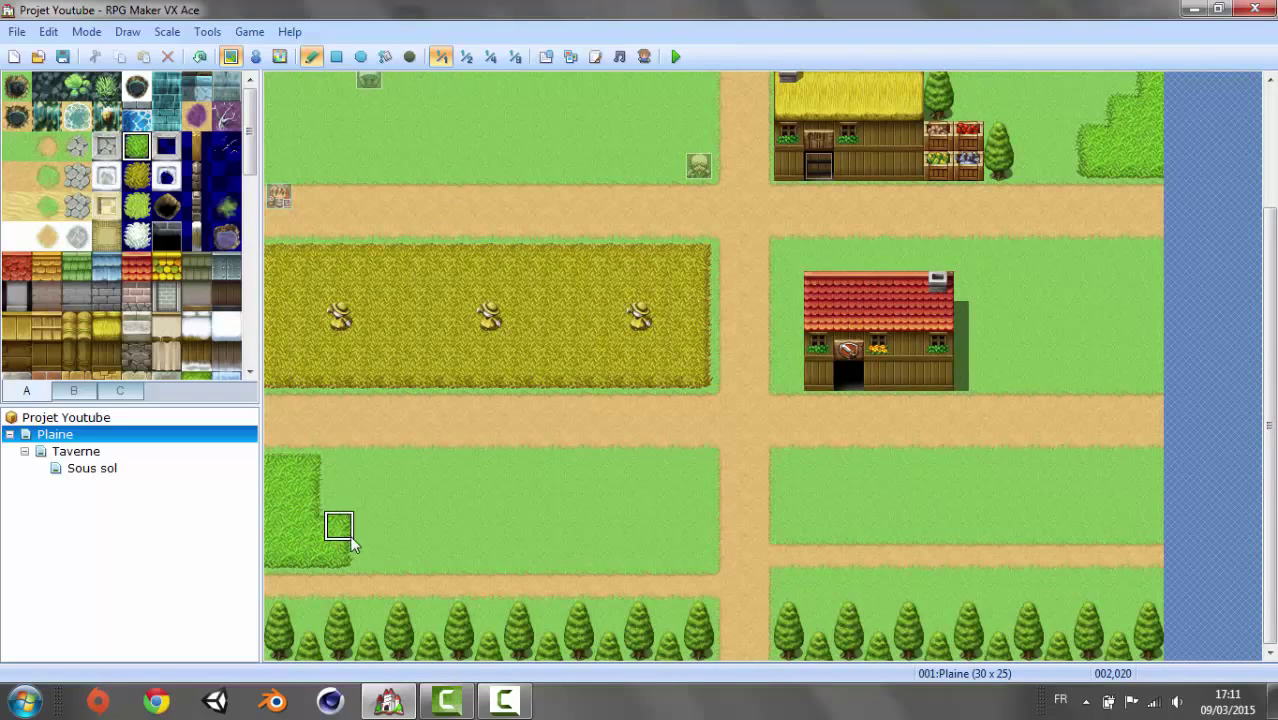
click(367, 558)
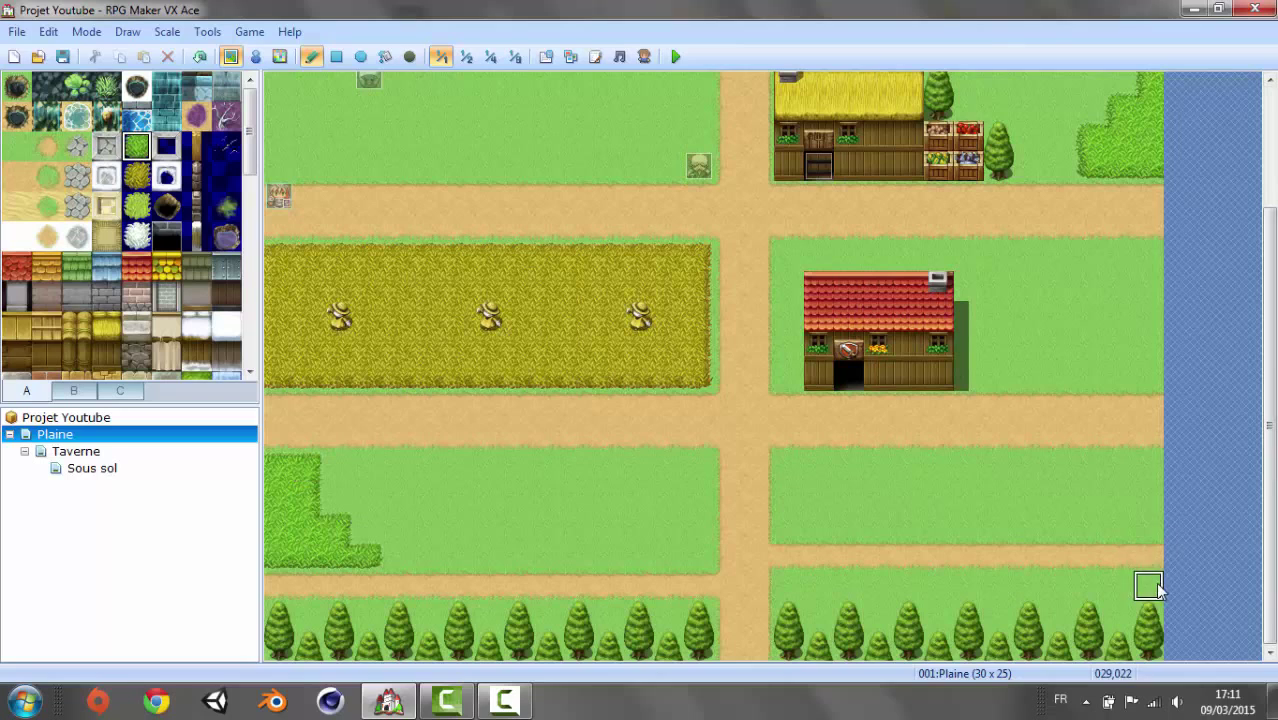
drag(1150, 475, 1151, 532)
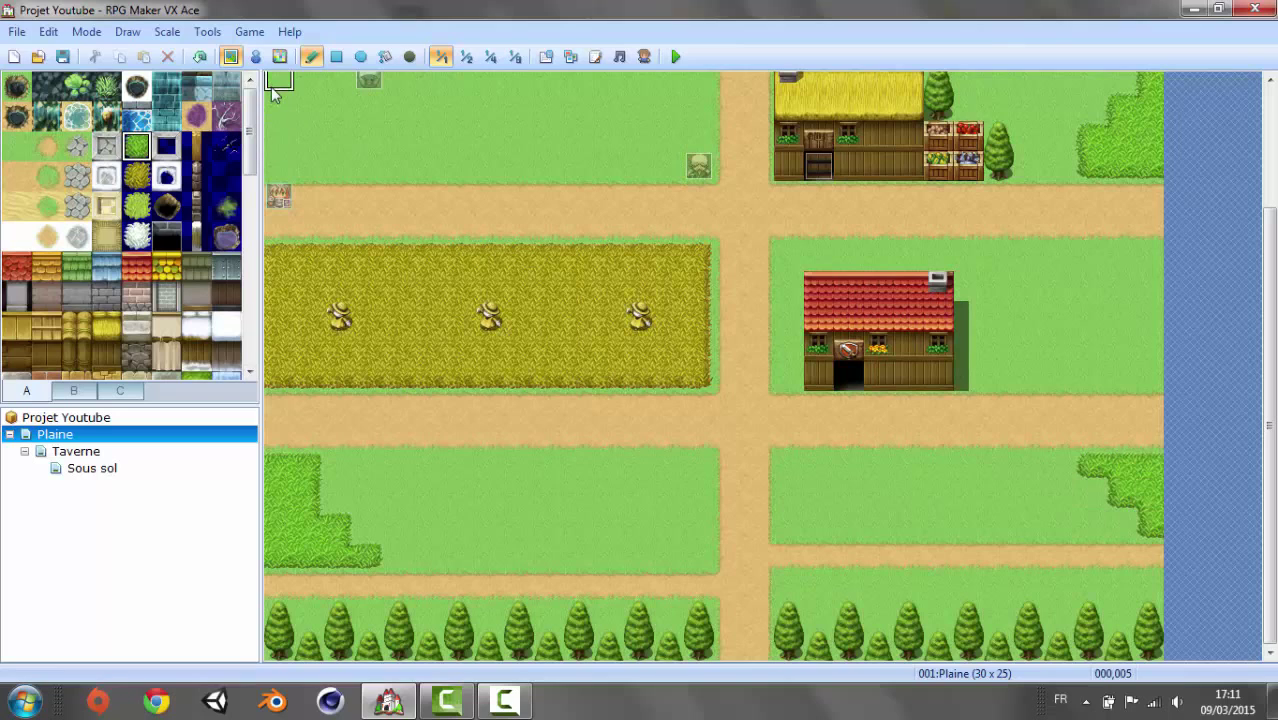
drag(277, 93, 368, 166)
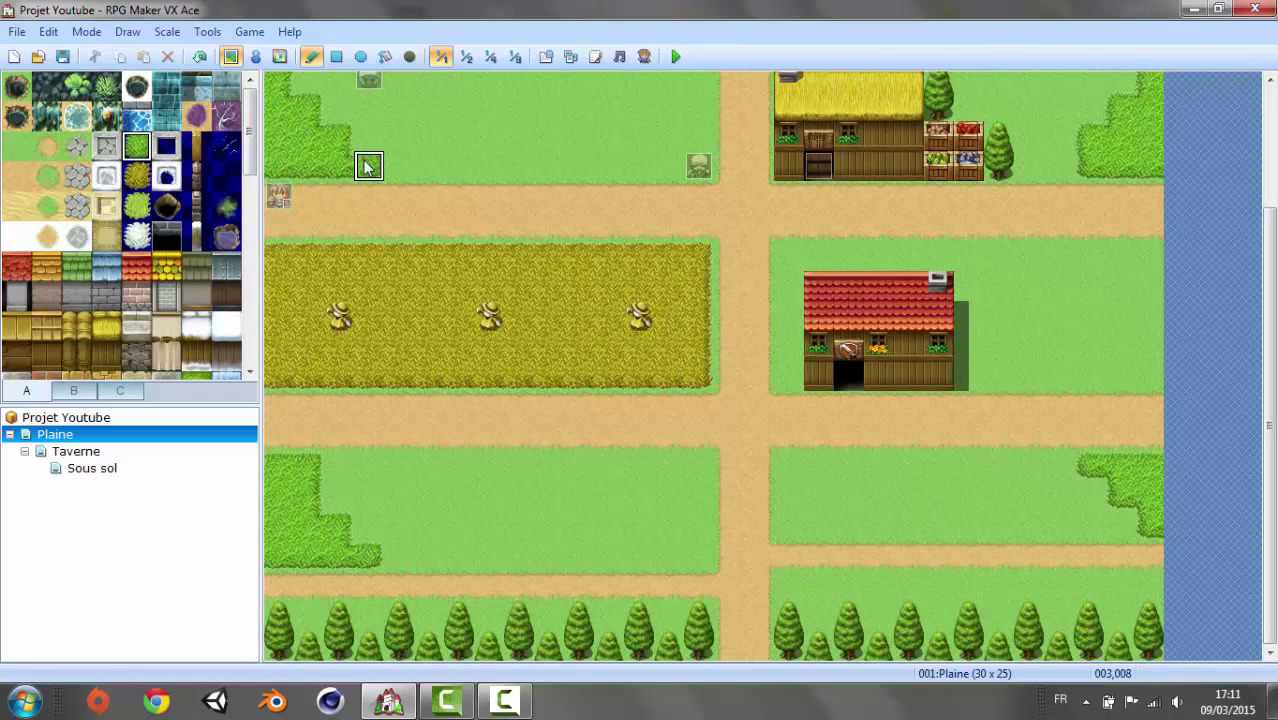
mouse_move(1262, 318)
mouse_down()
mouse_move(1265, 172)
mouse_move(1274, 183)
mouse_up()
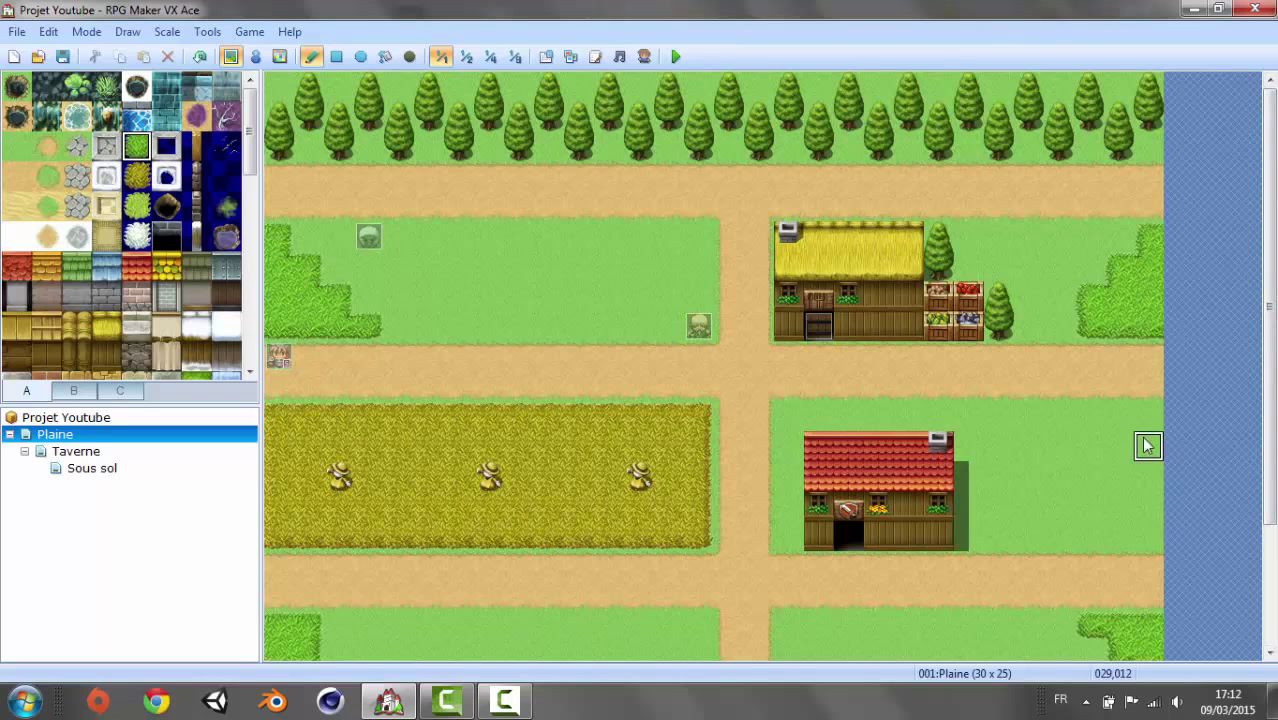
- Run tall grass down the riverbank by the red-roofed house and add a tile beside the bottom-right trees
drag(1147, 416, 1092, 540)
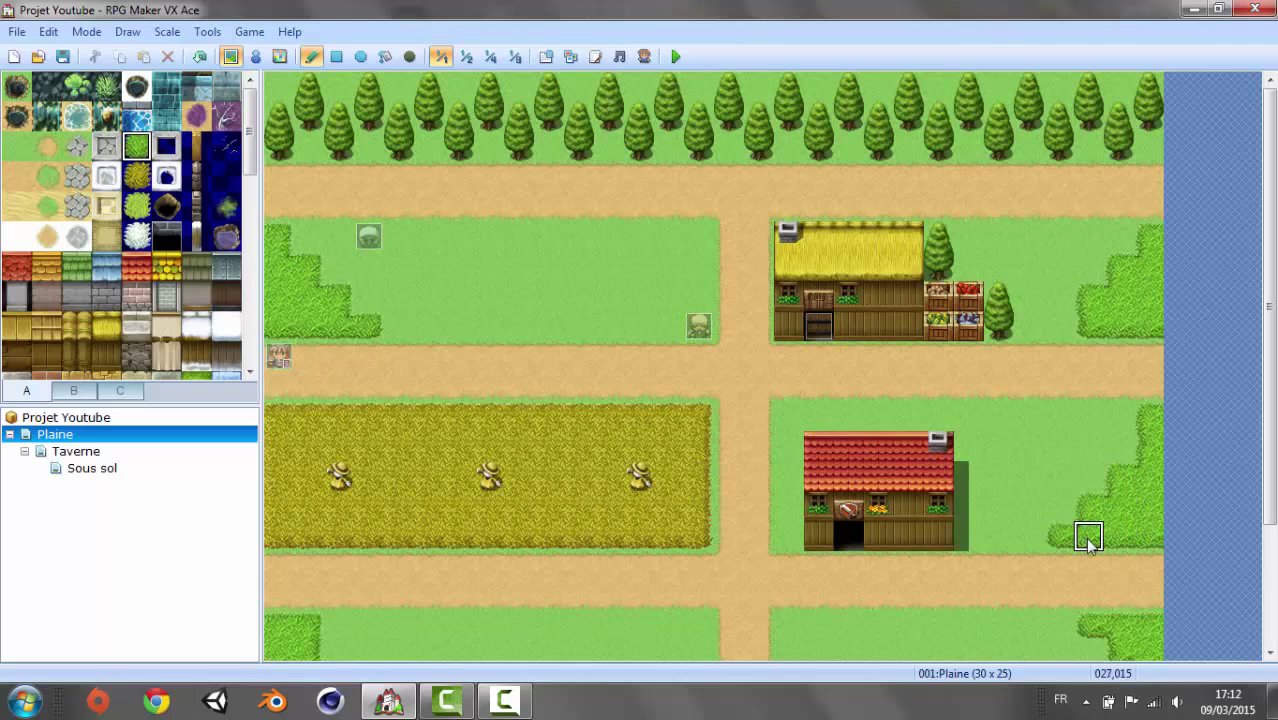
drag(1268, 250, 1265, 385)
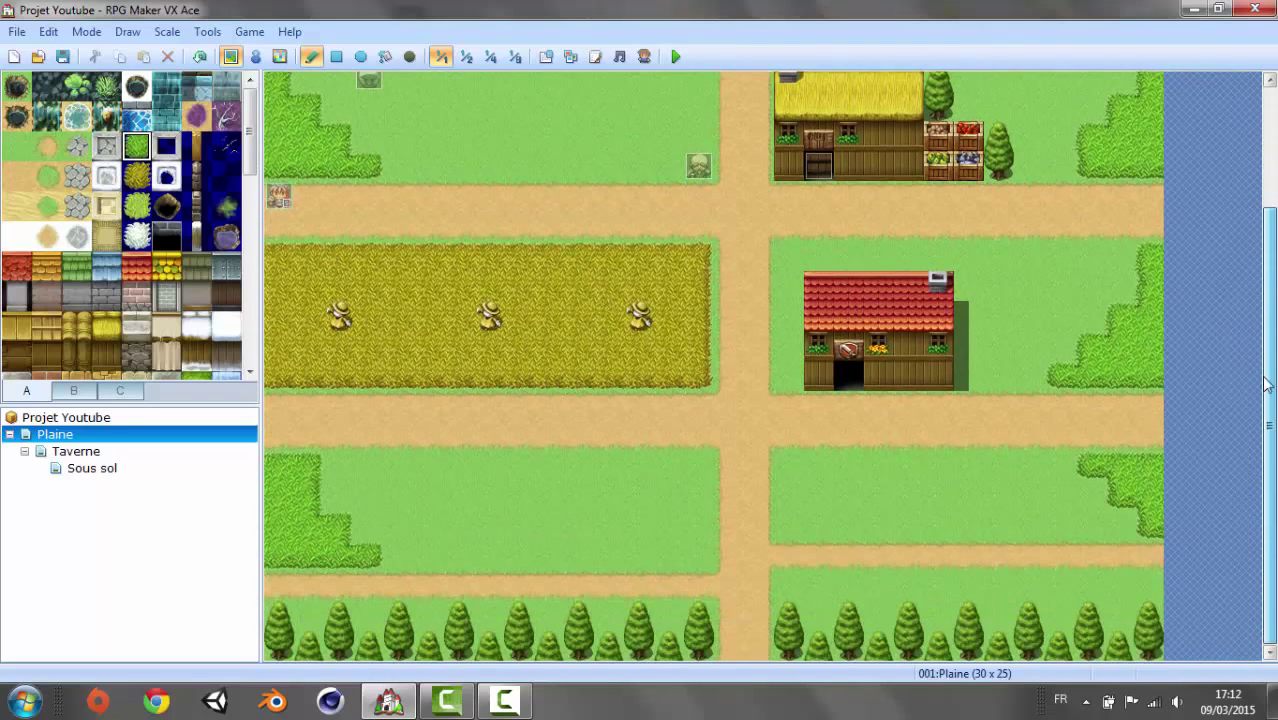
click(1150, 587)
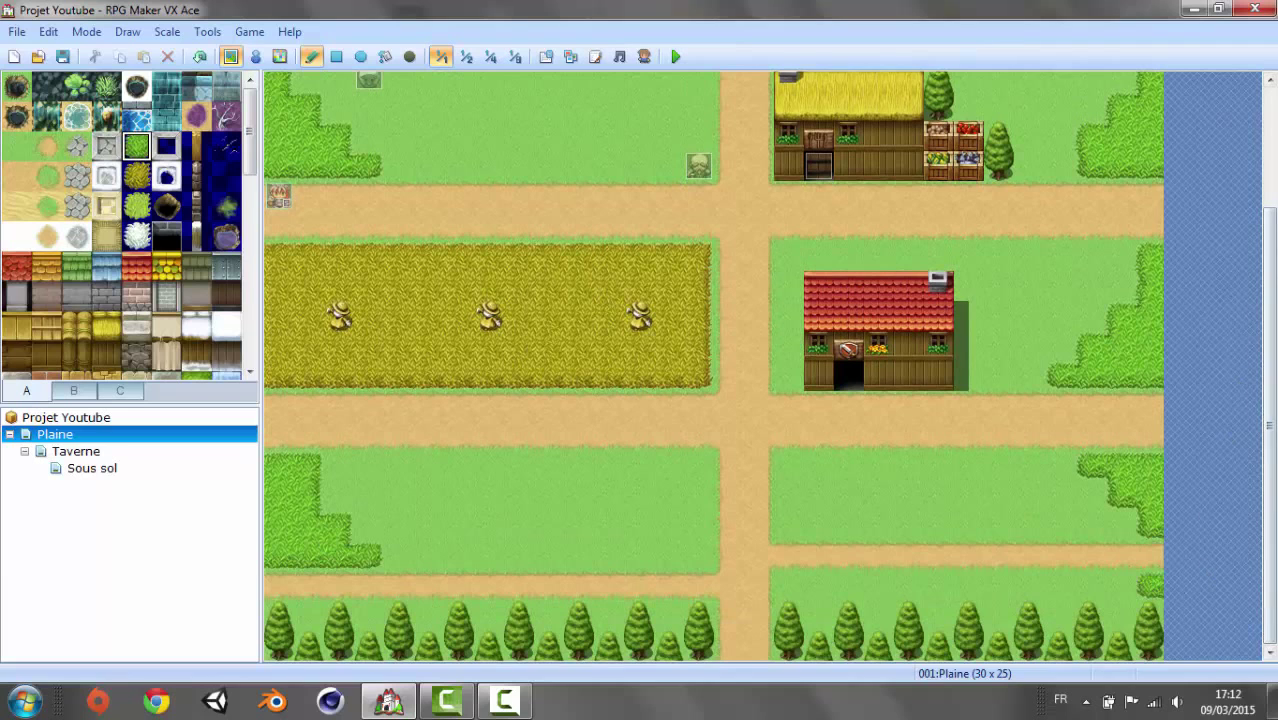
drag(1268, 225, 1268, 105)
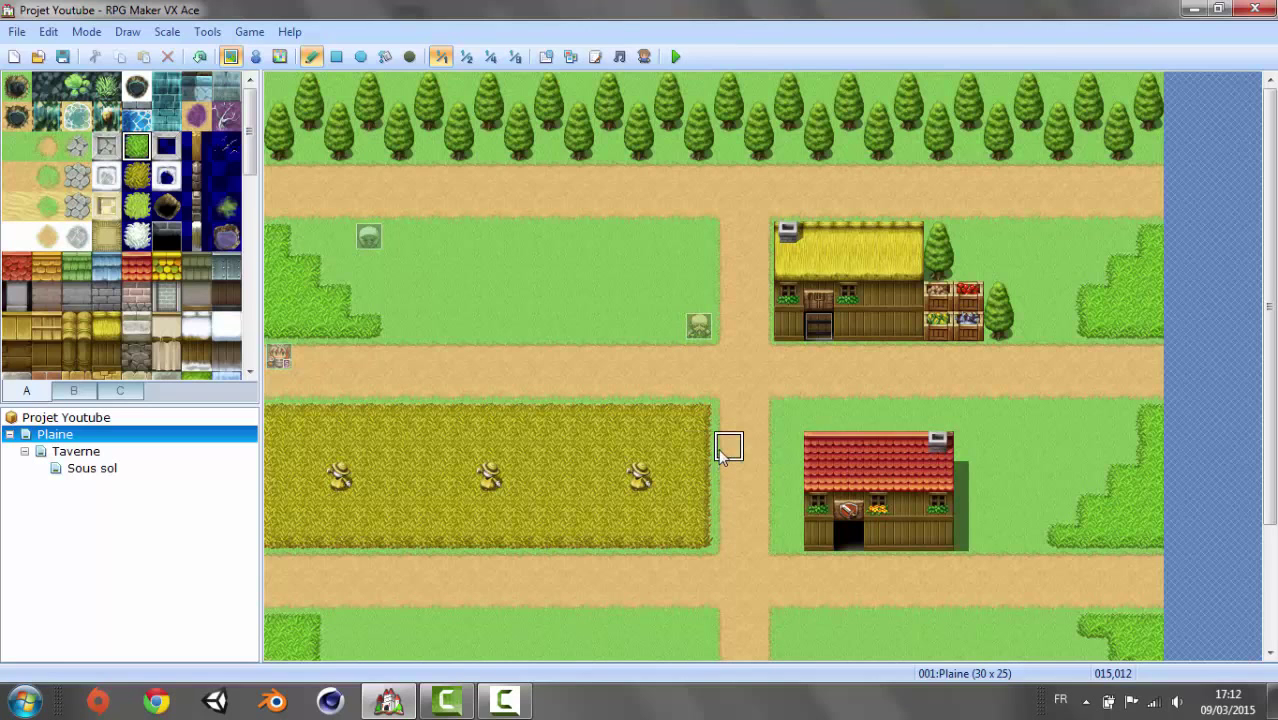
mouse_move(1270, 375)
mouse_down()
mouse_move(1272, 515)
mouse_move(1271, 255)
mouse_move(1270, 430)
mouse_up()
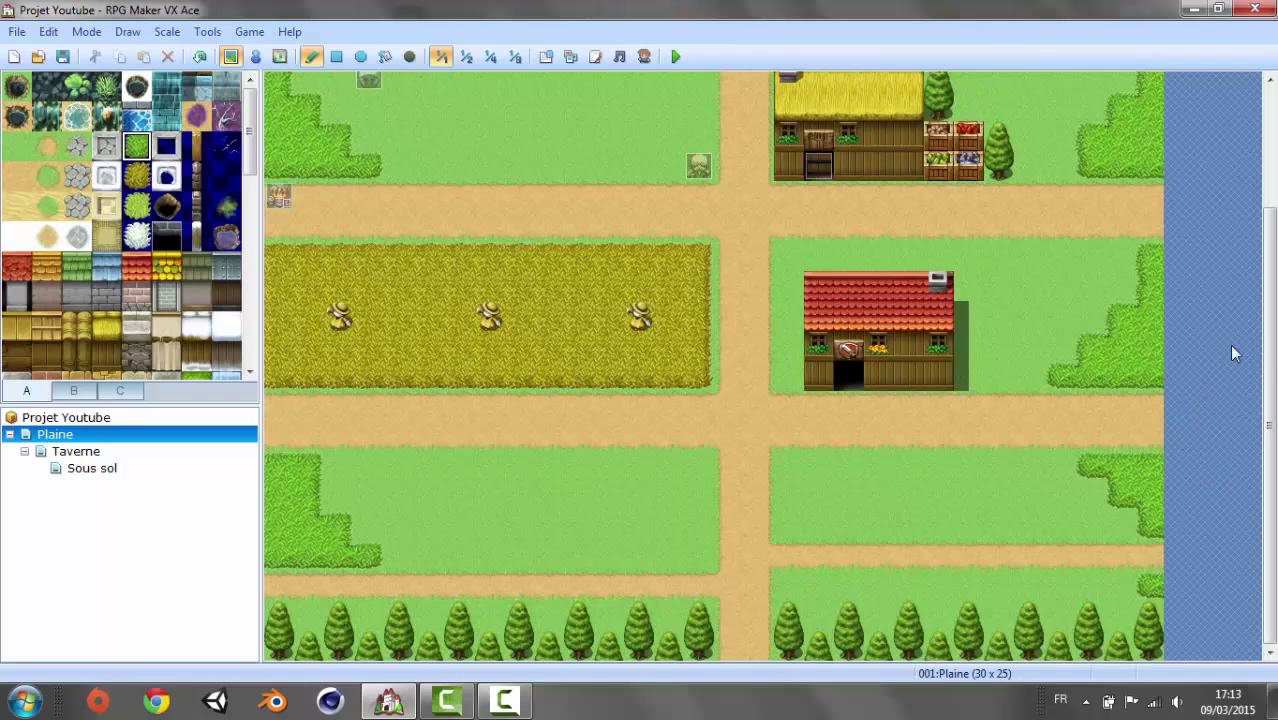
scroll(1229, 344, up, 3)
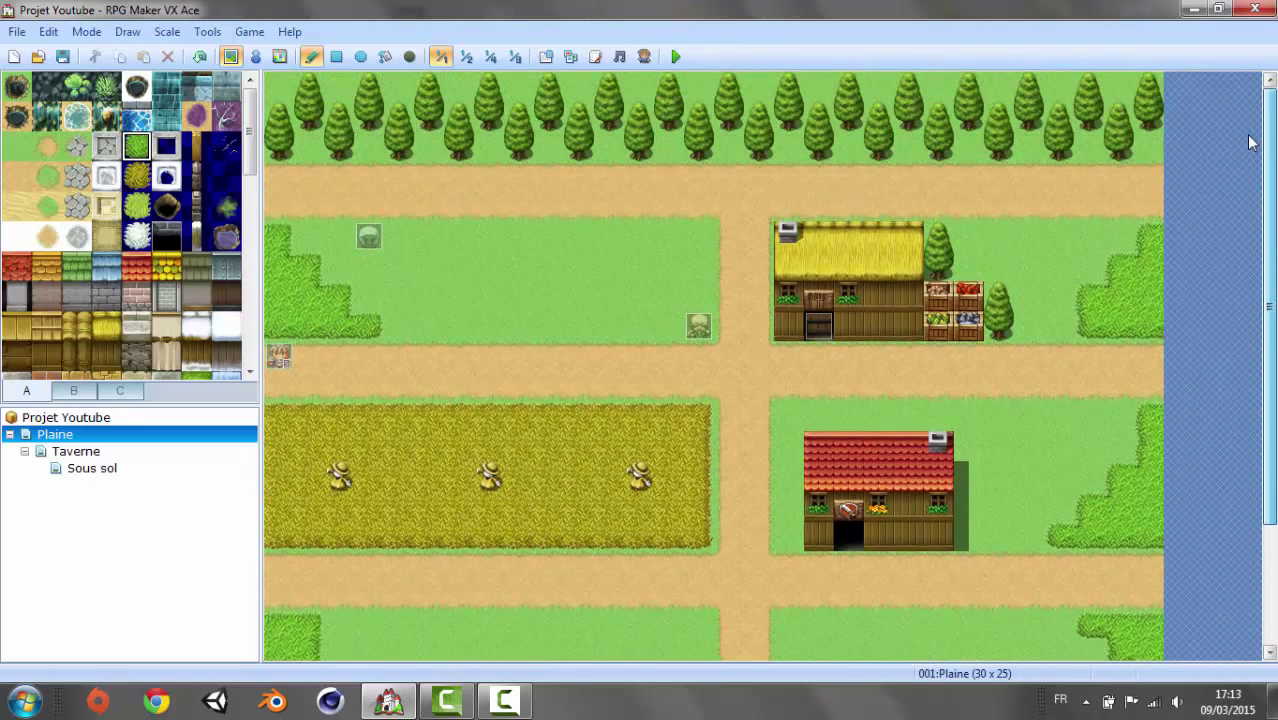
mouse_move(1272, 195)
mouse_down()
mouse_move(1272, 207)
mouse_move(1272, 193)
mouse_up()
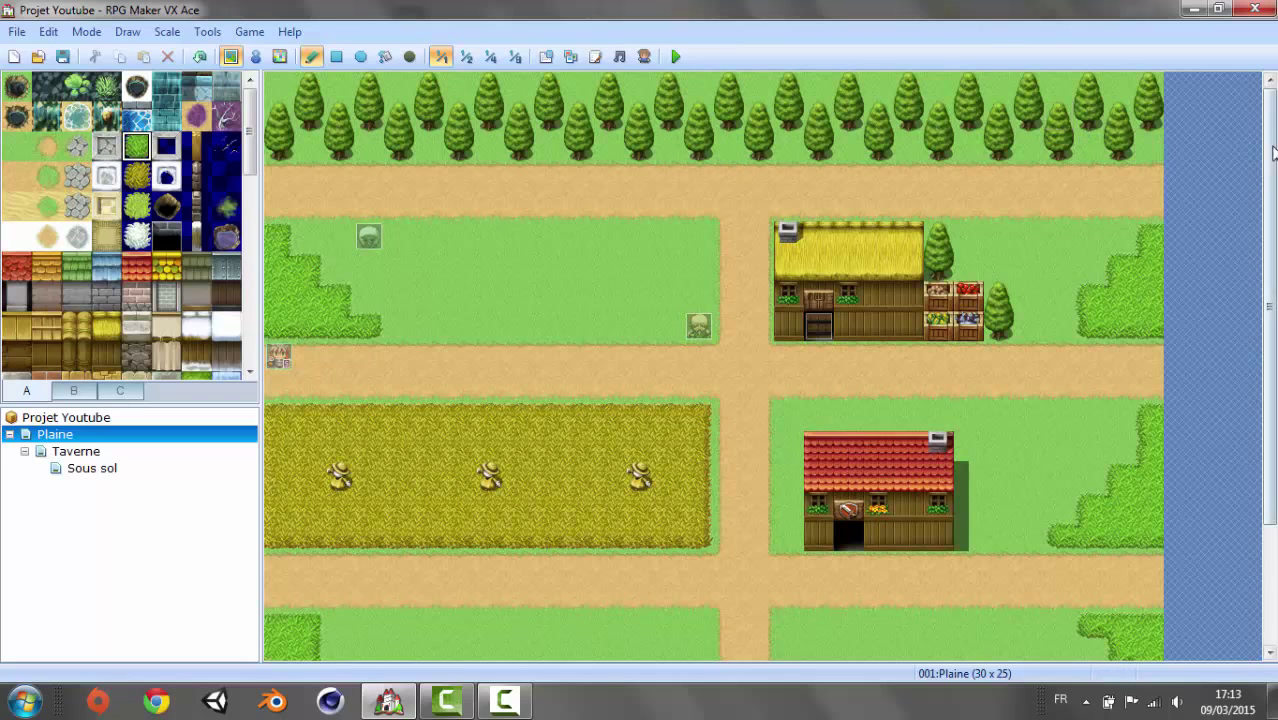
scroll(1150, 150, down, 5)
drag(1268, 276, 1268, 130)
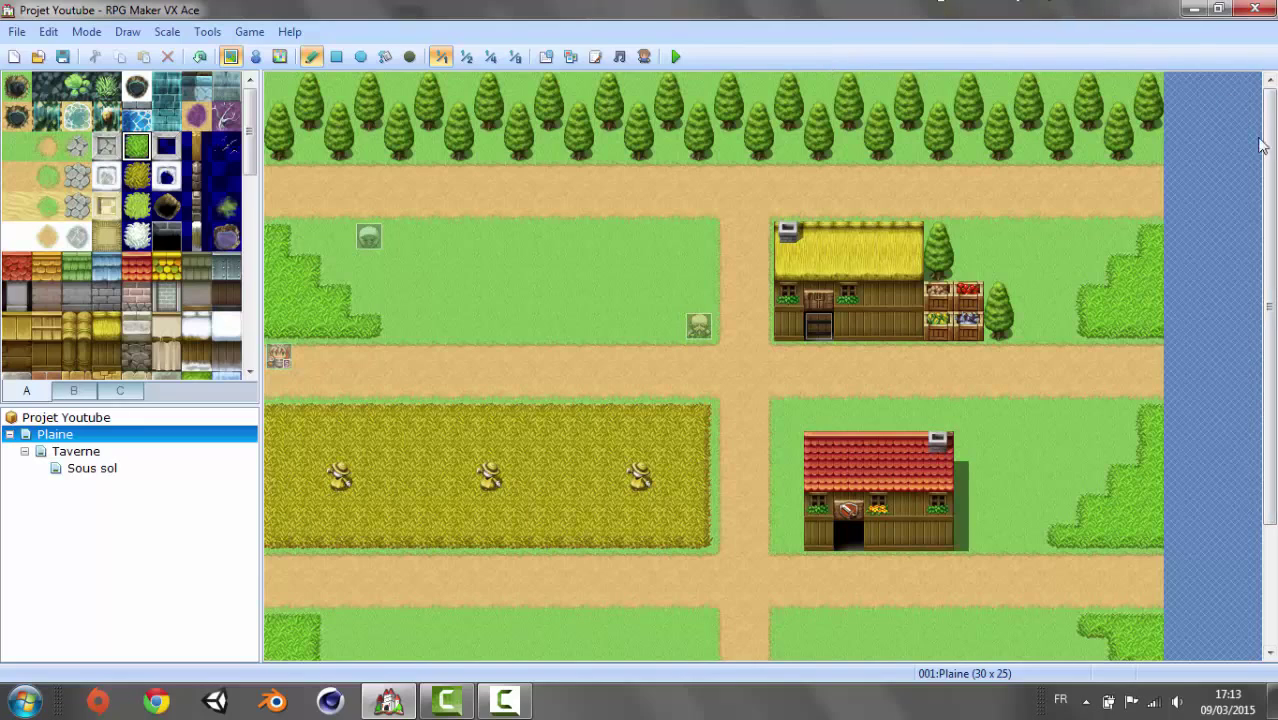
mouse_move(1266, 140)
mouse_down()
mouse_move(1266, 315)
mouse_move(1270, 108)
mouse_up()
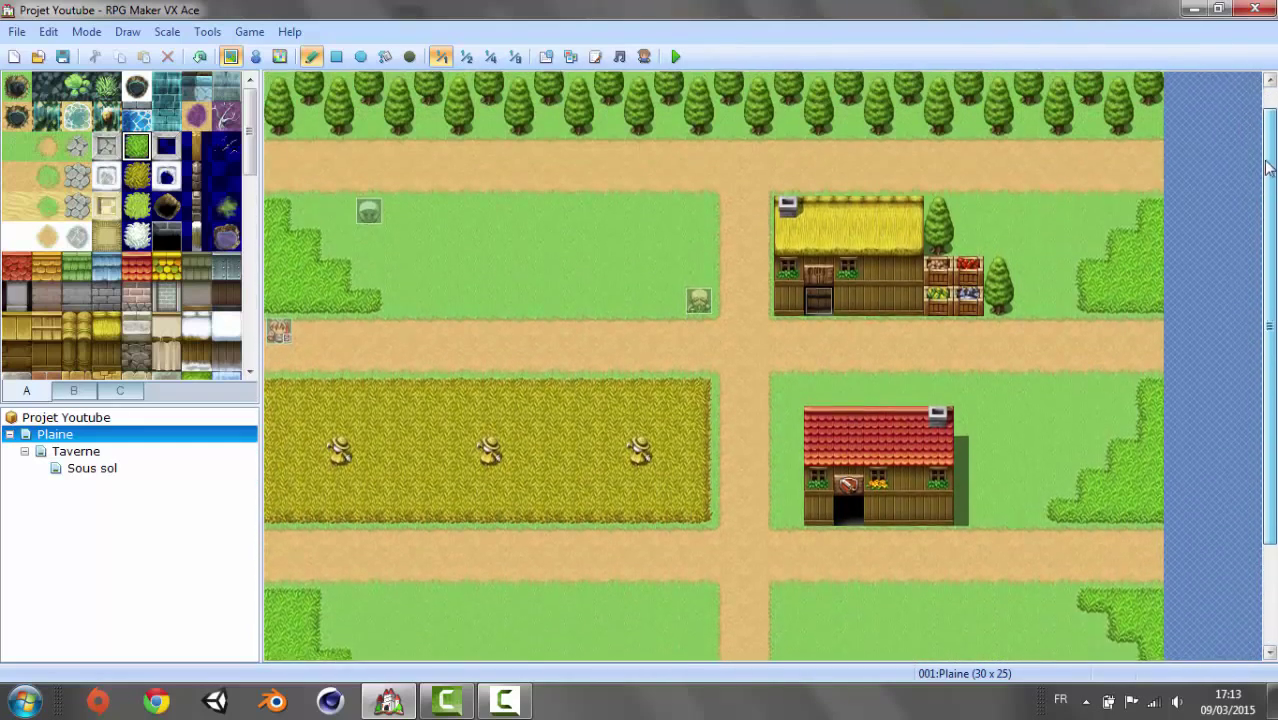